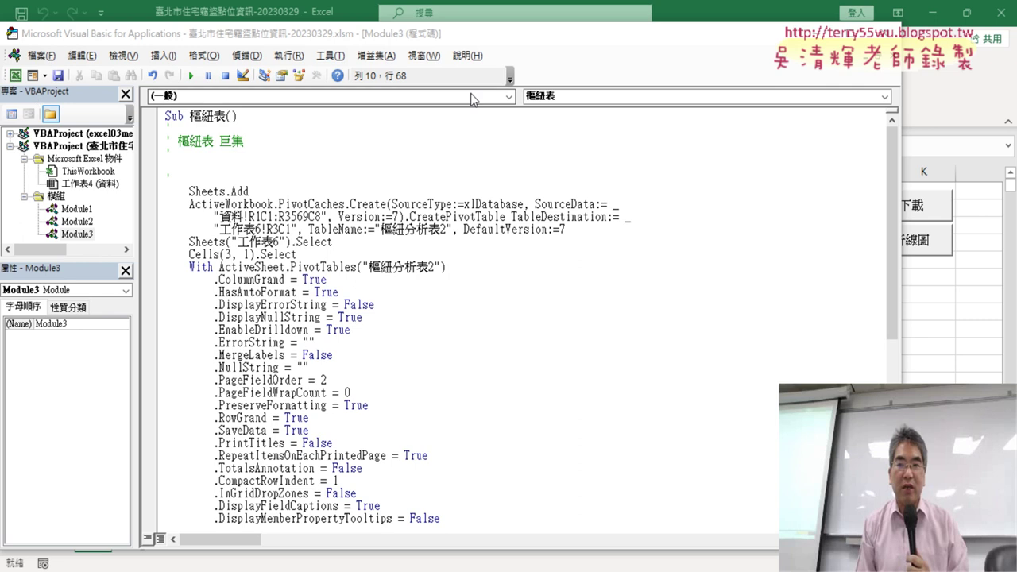
- From the burglary data sheet, open the 樞紐表 macro's code from the workbook's macro list
click(15, 75)
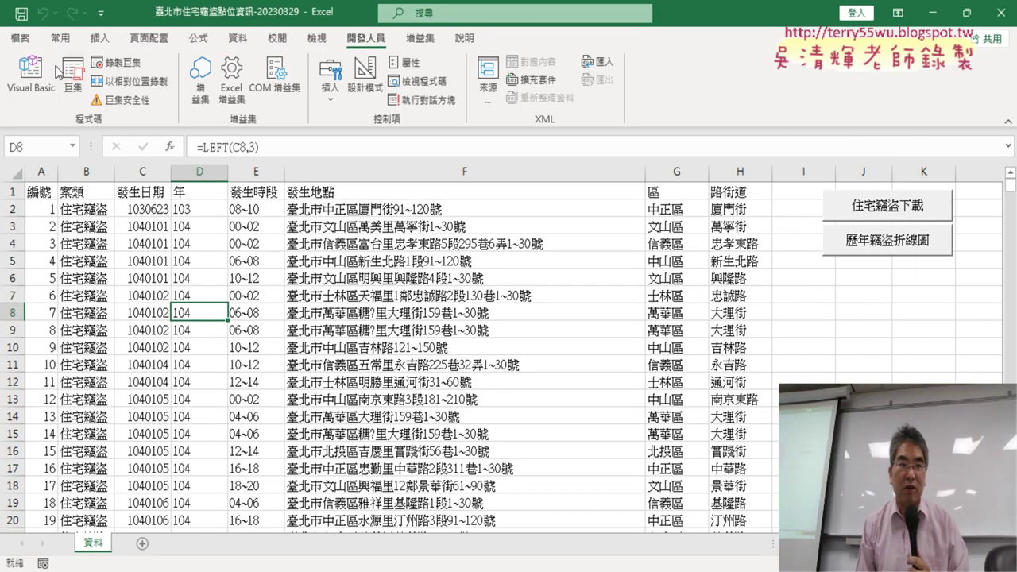
click(31, 76)
click(884, 34)
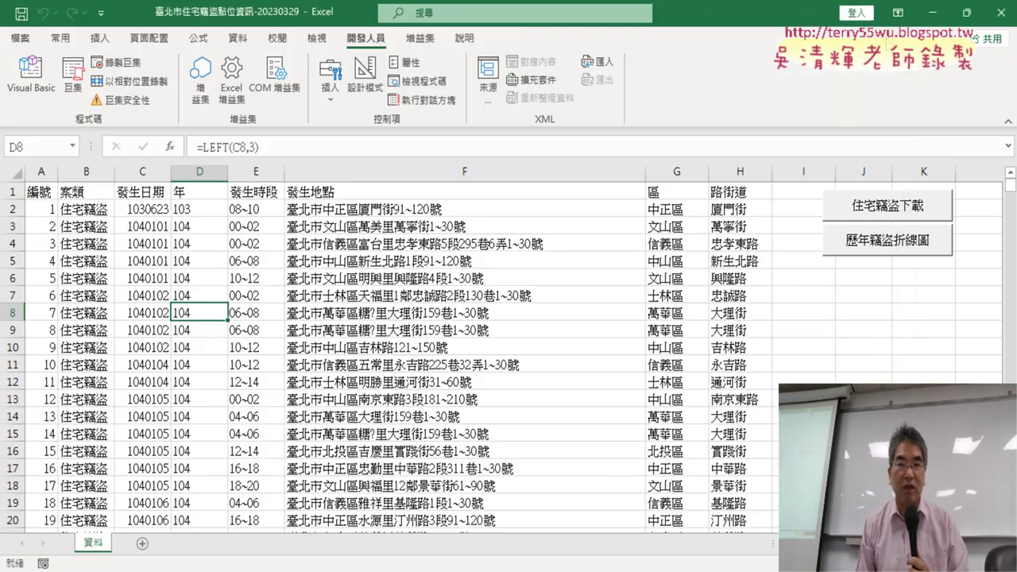
click(77, 73)
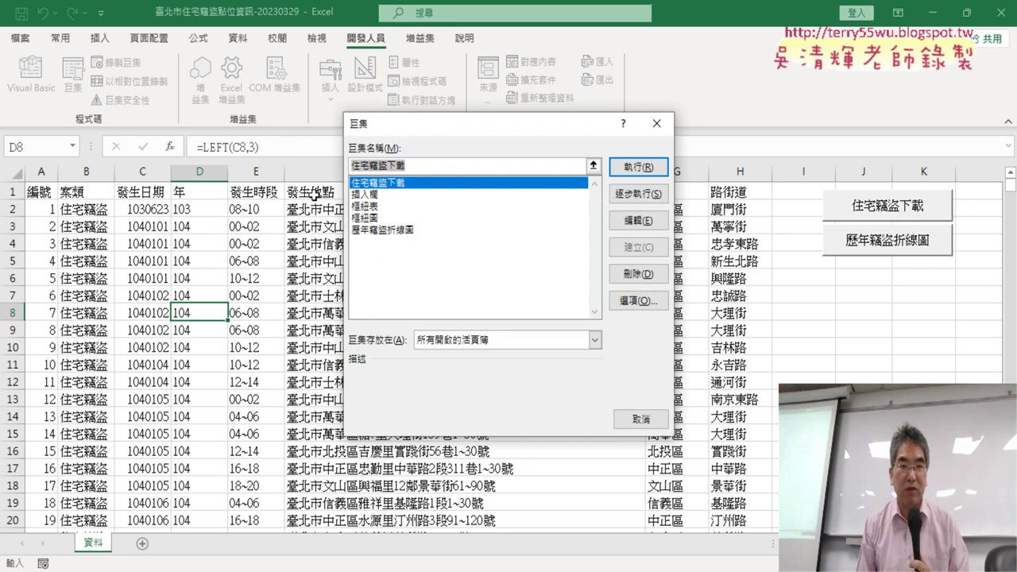
click(381, 207)
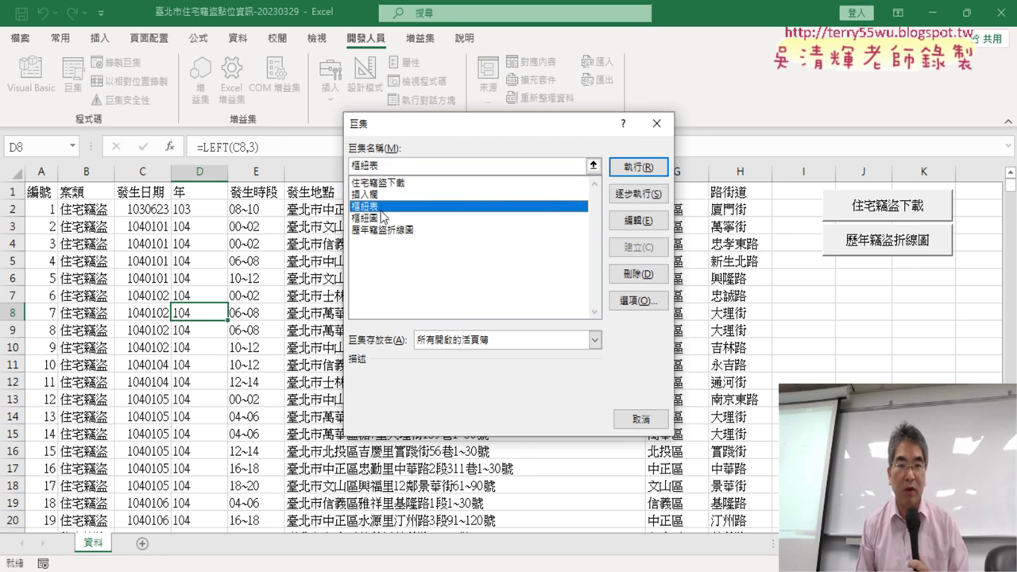
click(639, 221)
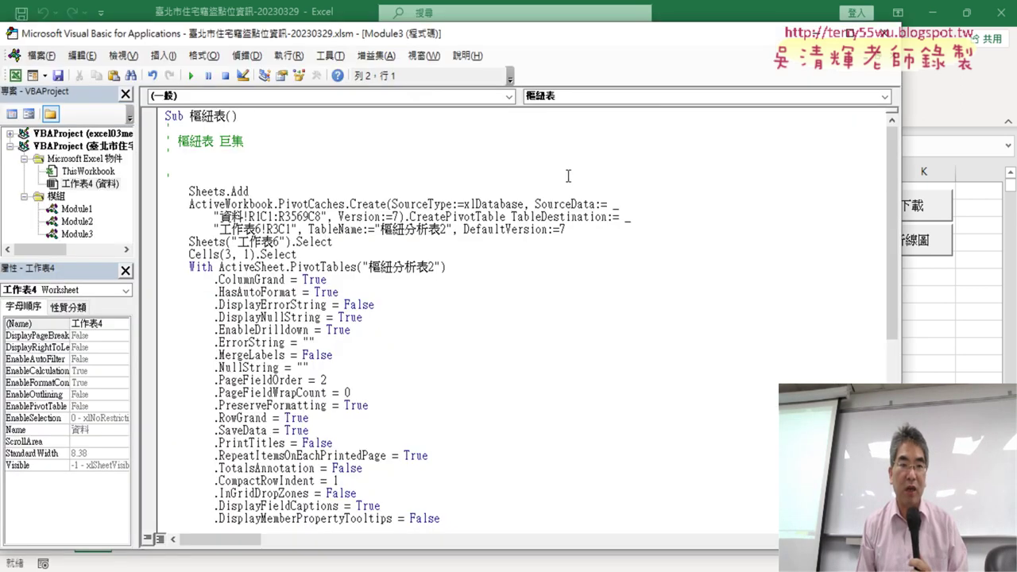
- Float the editor as a smaller window, enlarge the project pane, and view Module2's chart macro
double_click(445, 33)
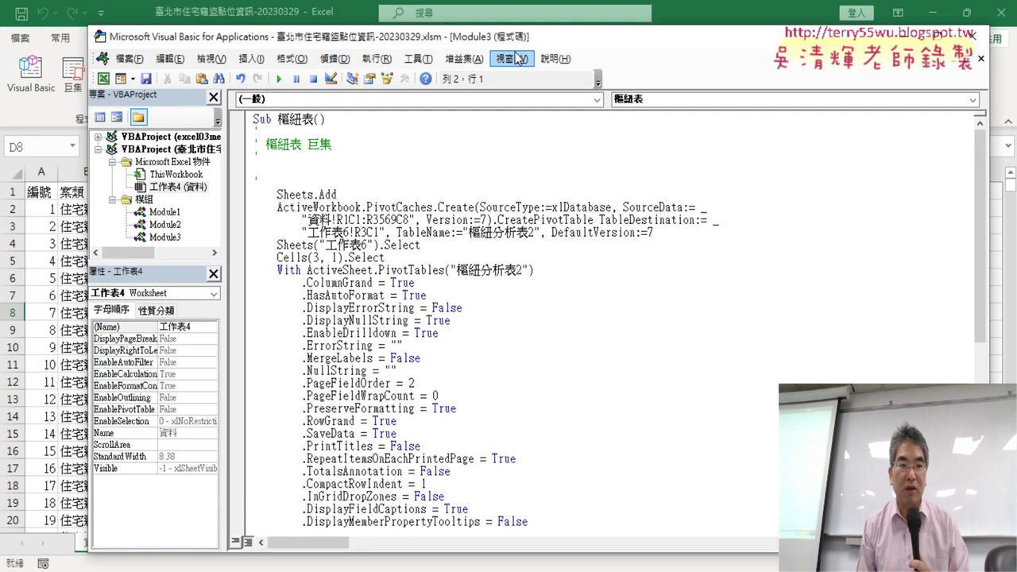
drag(205, 264, 203, 319)
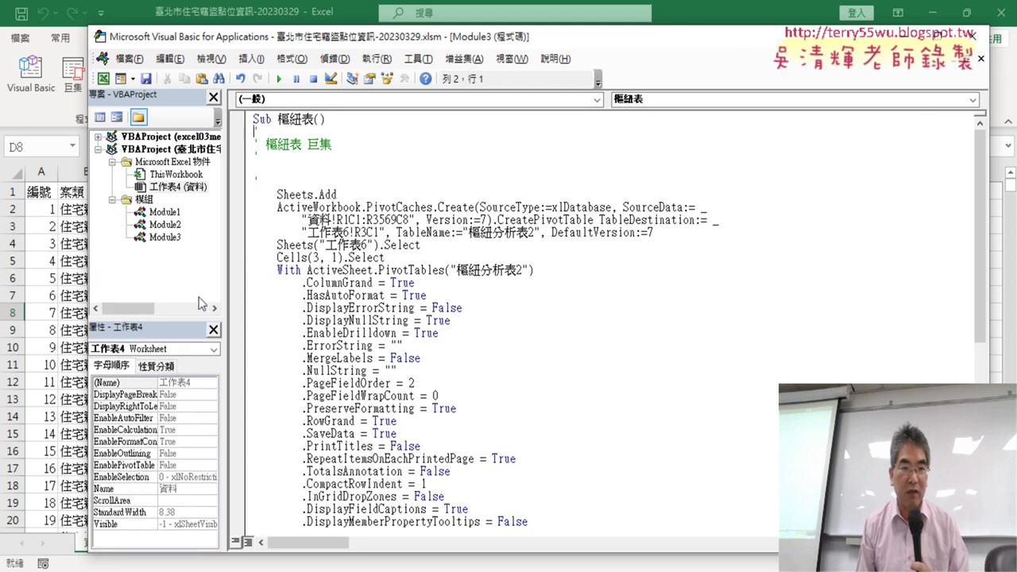
click(159, 238)
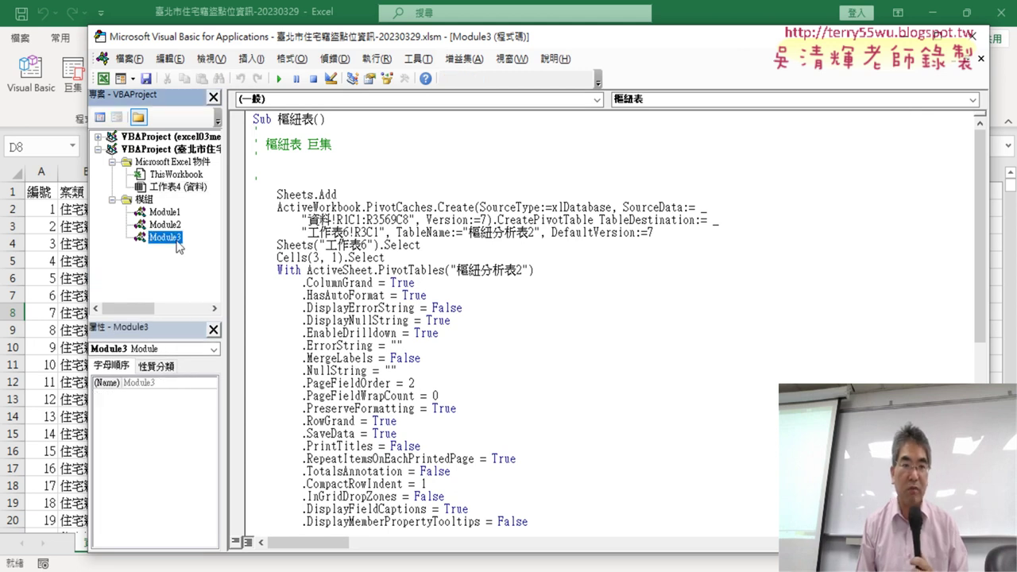
double_click(174, 227)
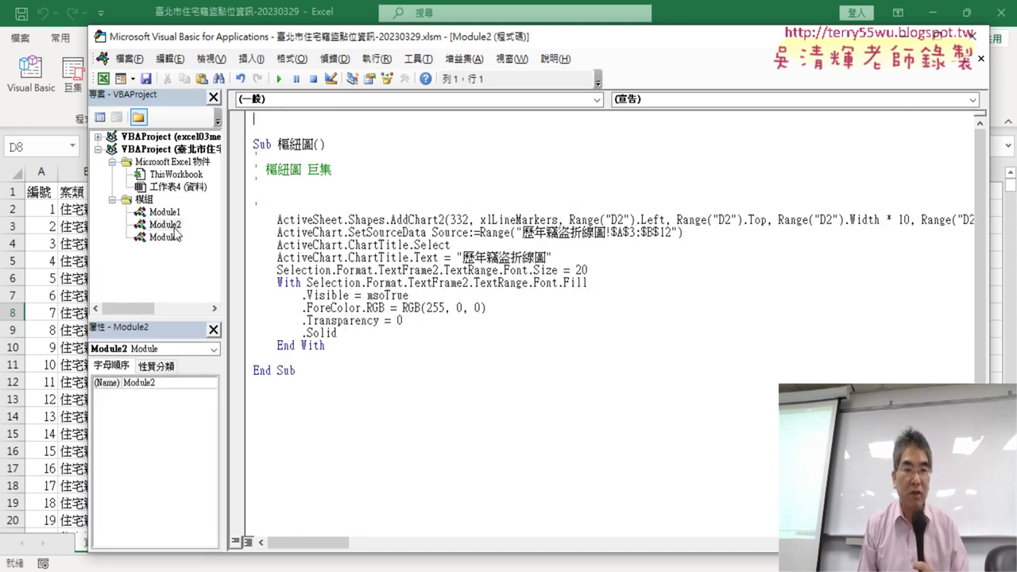
- Open Module3 and scroll through its 樞紐表 pivot-table macro code
click(178, 239)
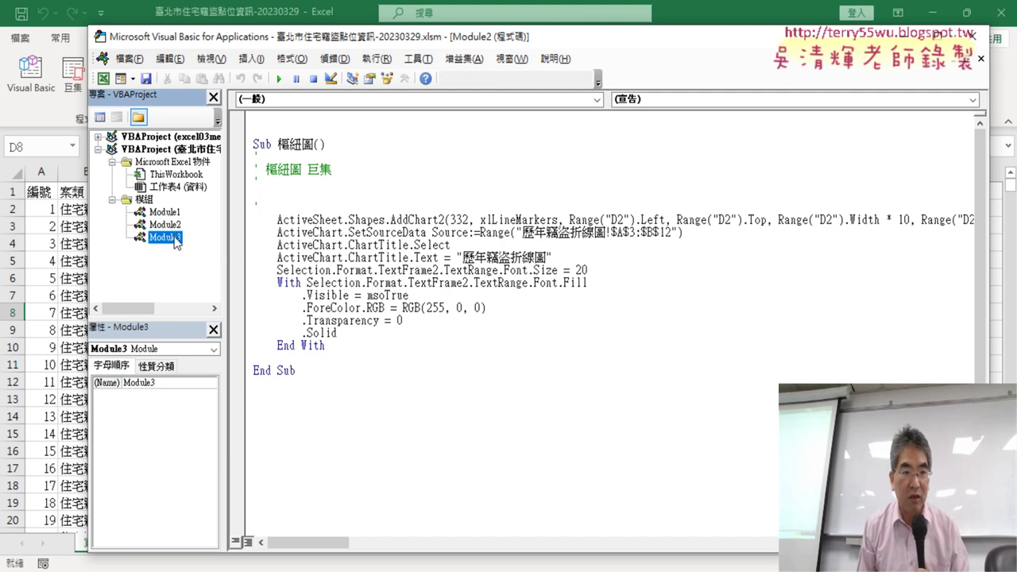
double_click(166, 238)
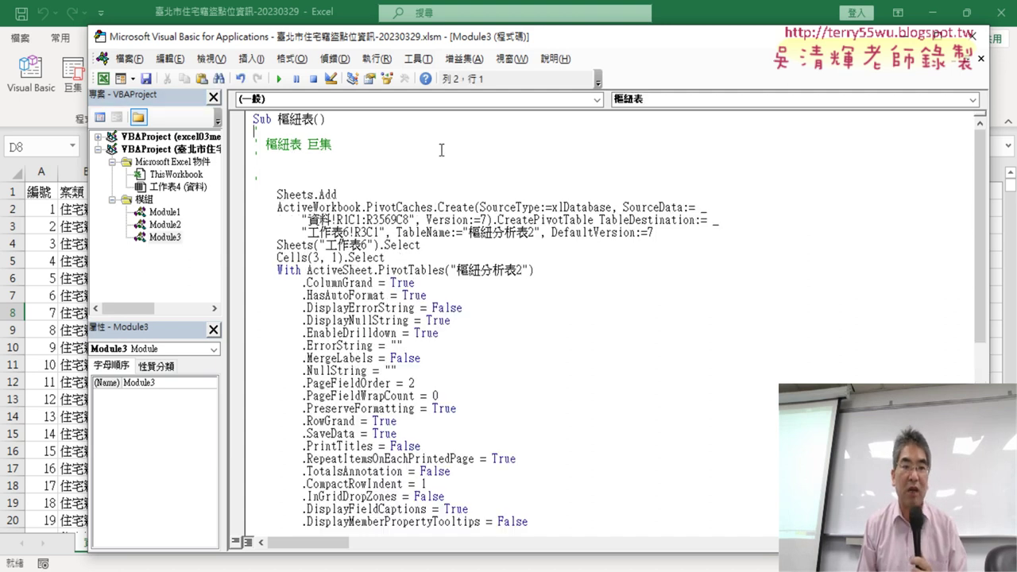
scroll(596, 376, down, 3)
scroll(595, 379, down, 6)
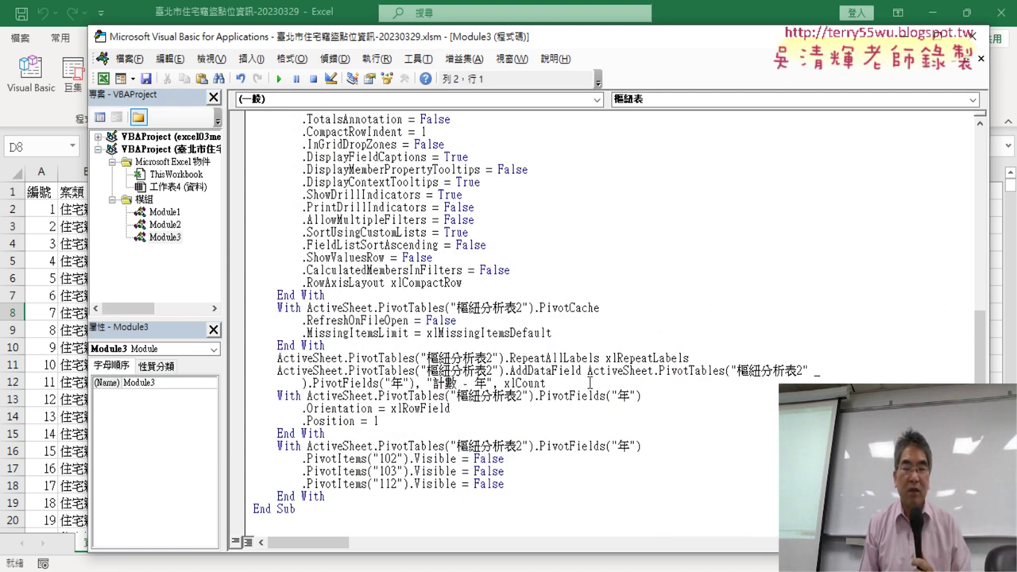
scroll(590, 384, up, 4)
scroll(591, 383, up, 4)
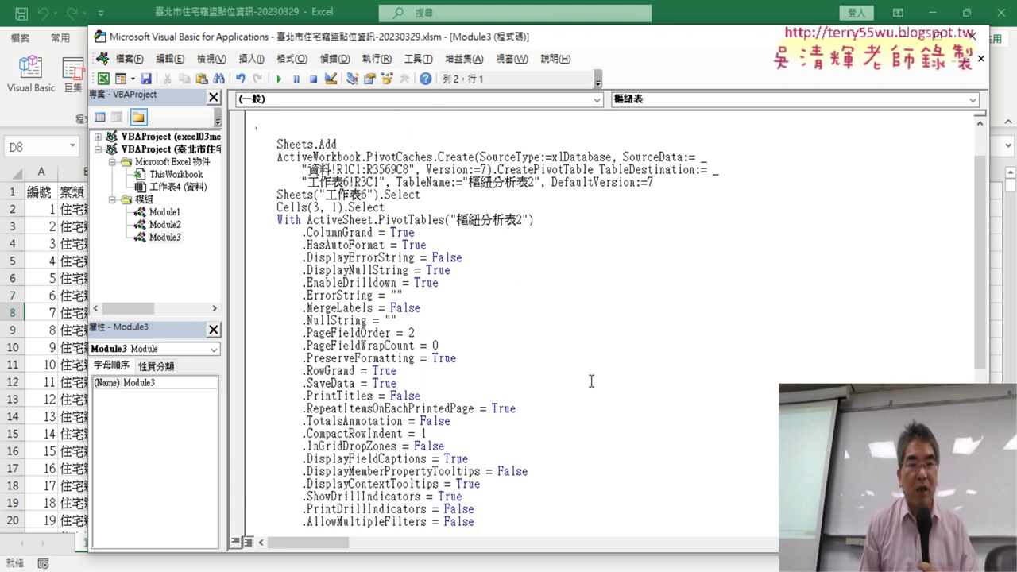
scroll(591, 382, up, 2)
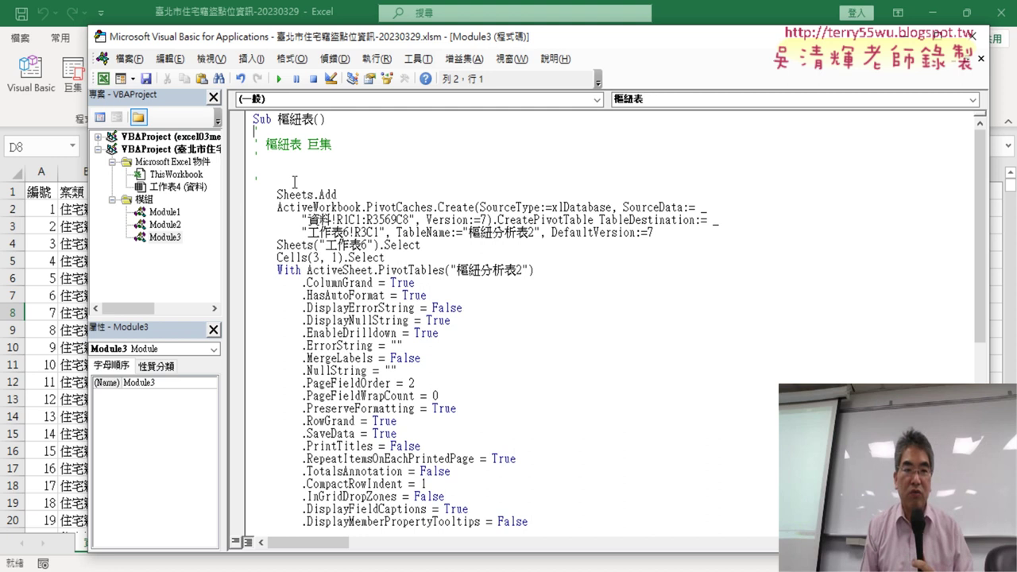
- Delete the recorded comment lines under Sub 樞紐表() and move the narrowed editor to the right
drag(294, 182, 251, 135)
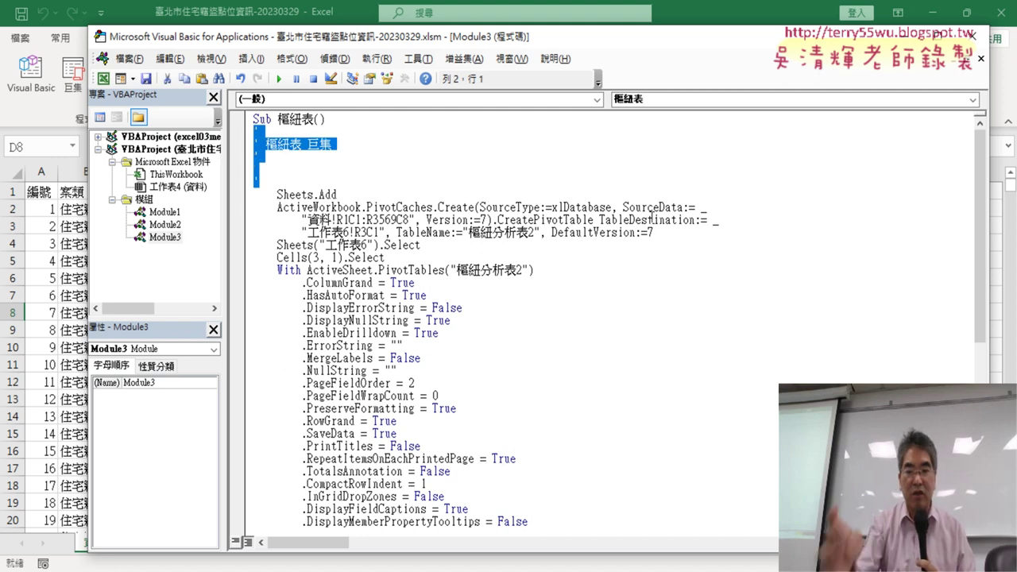
key(Delete)
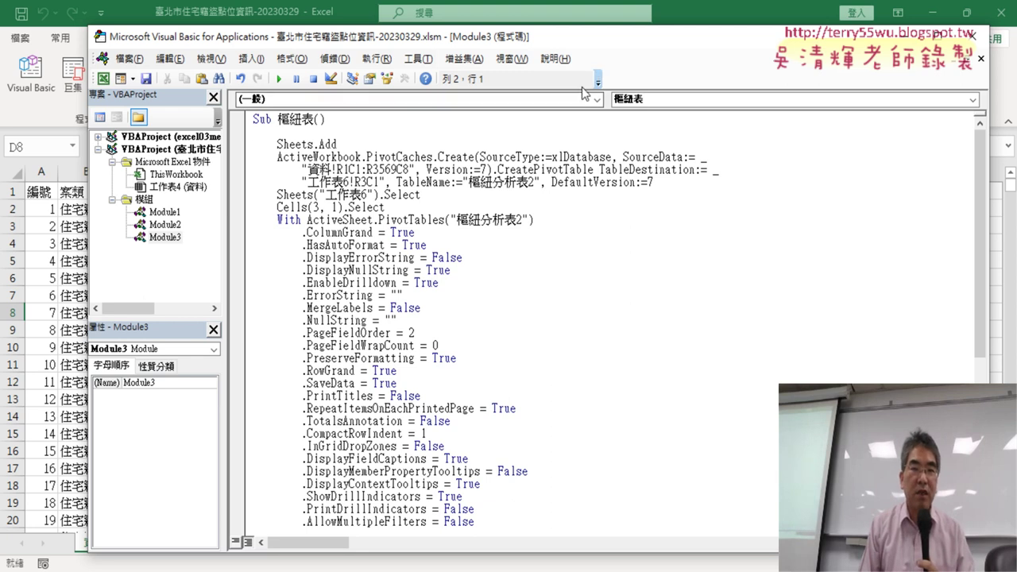
drag(682, 33, 682, 55)
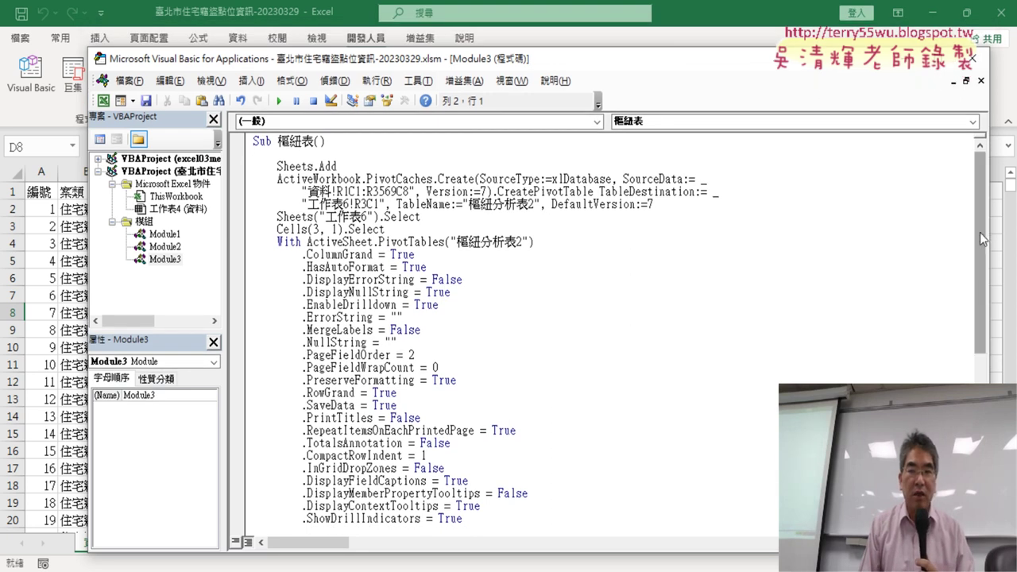
drag(988, 239, 794, 239)
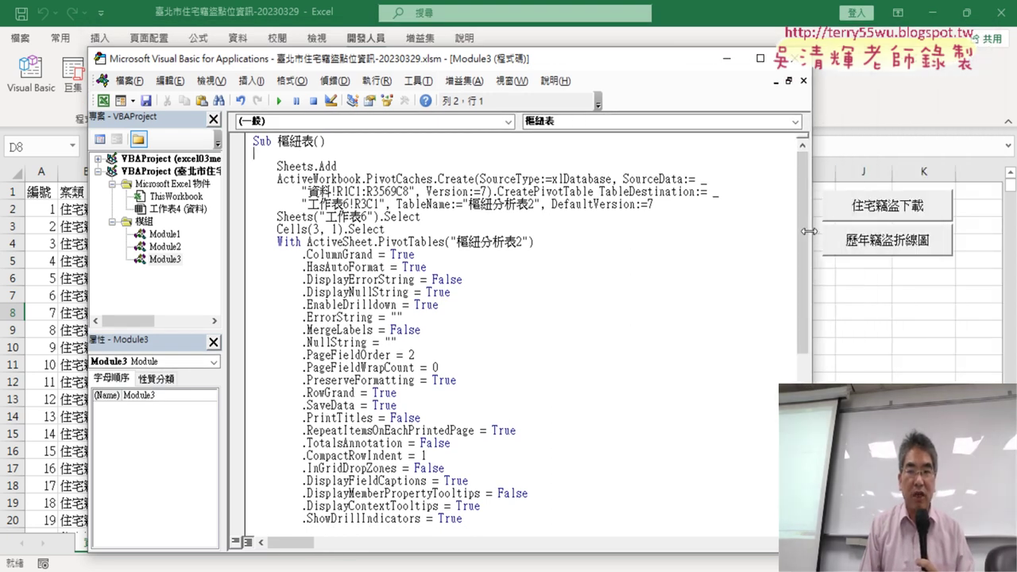
drag(556, 58, 667, 34)
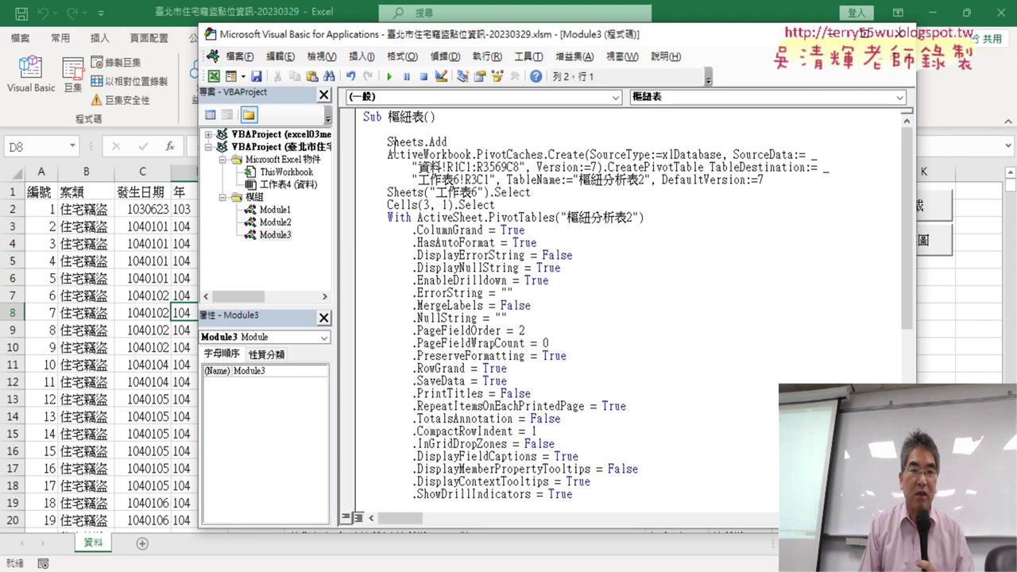
drag(387, 142, 424, 141)
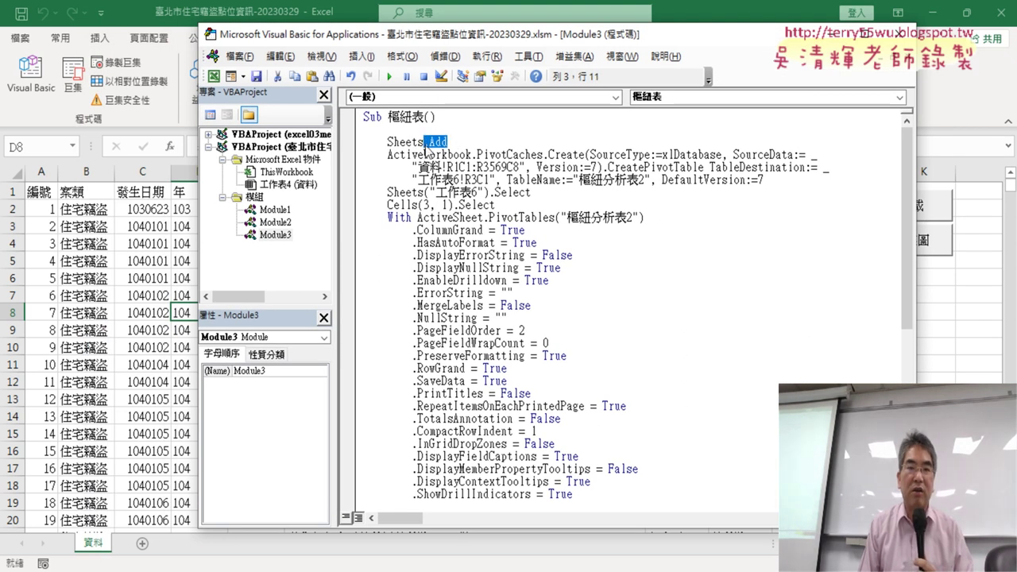
click(443, 142)
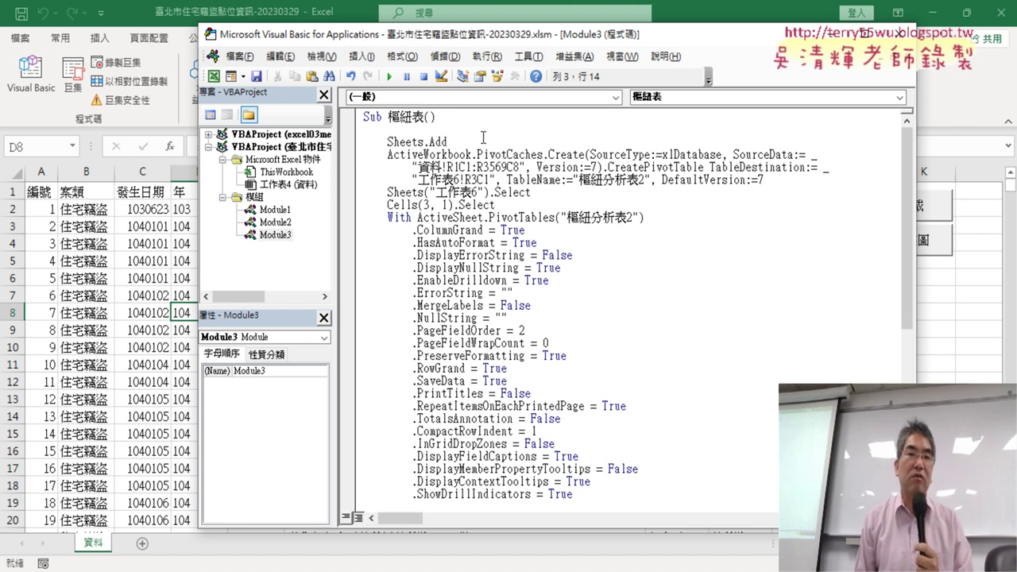
drag(424, 141, 387, 141)
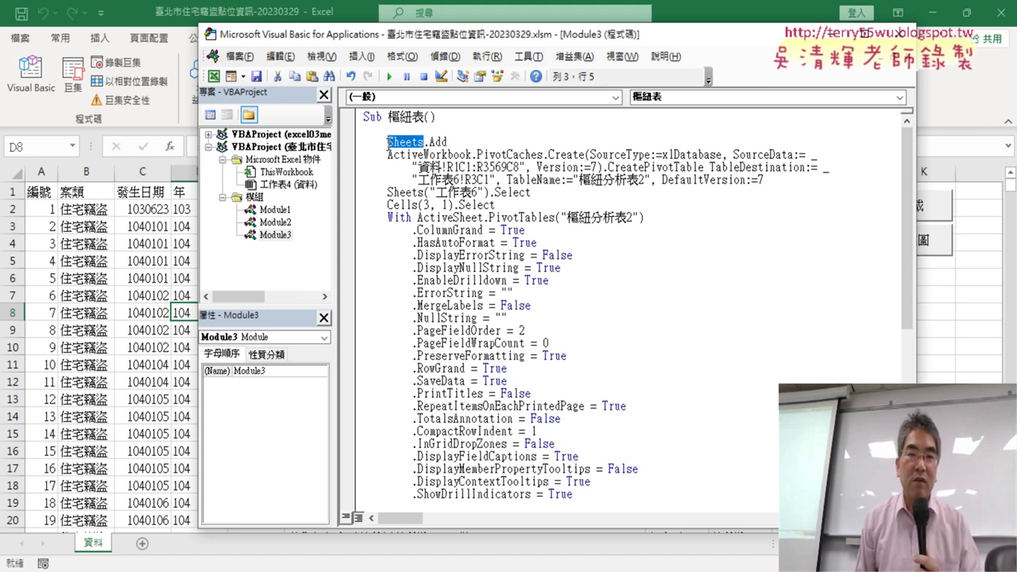
click(448, 141)
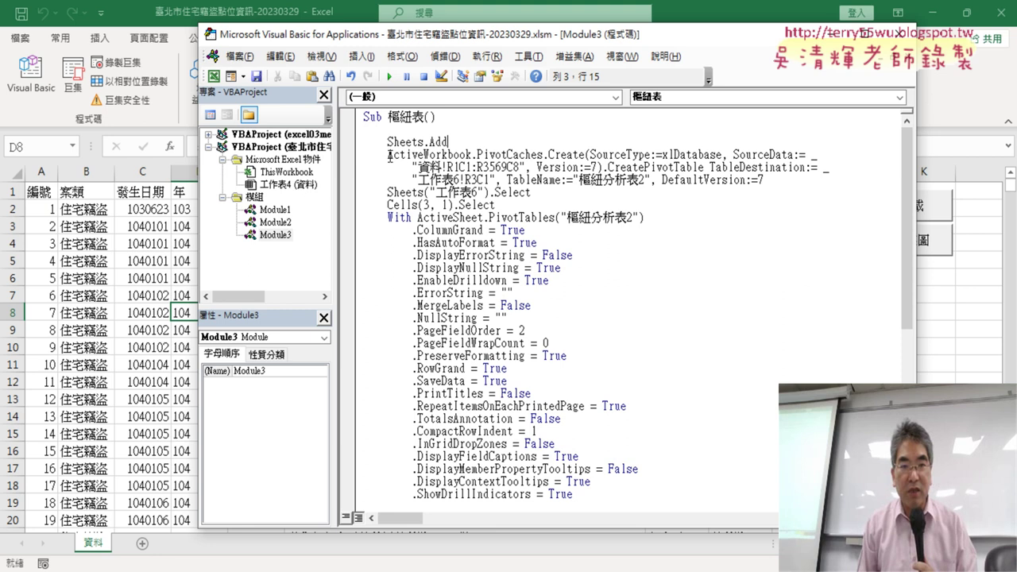
drag(388, 155, 477, 155)
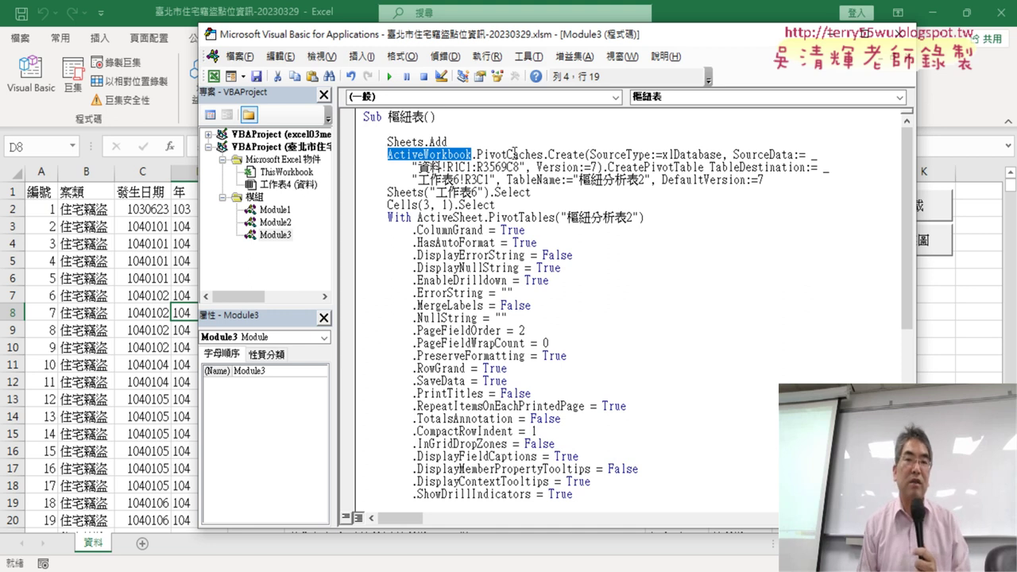
drag(478, 153, 497, 153)
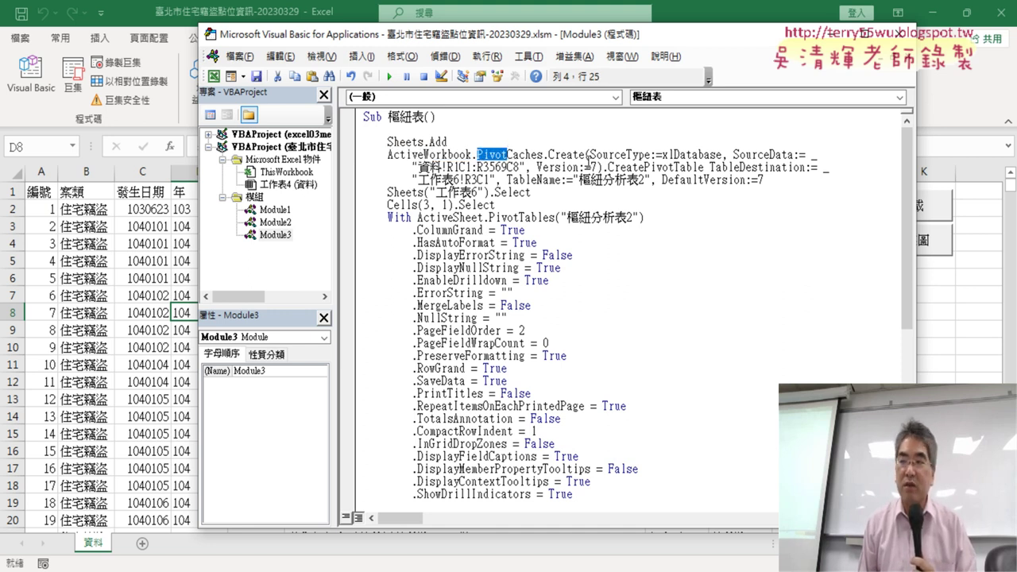
drag(543, 153, 478, 154)
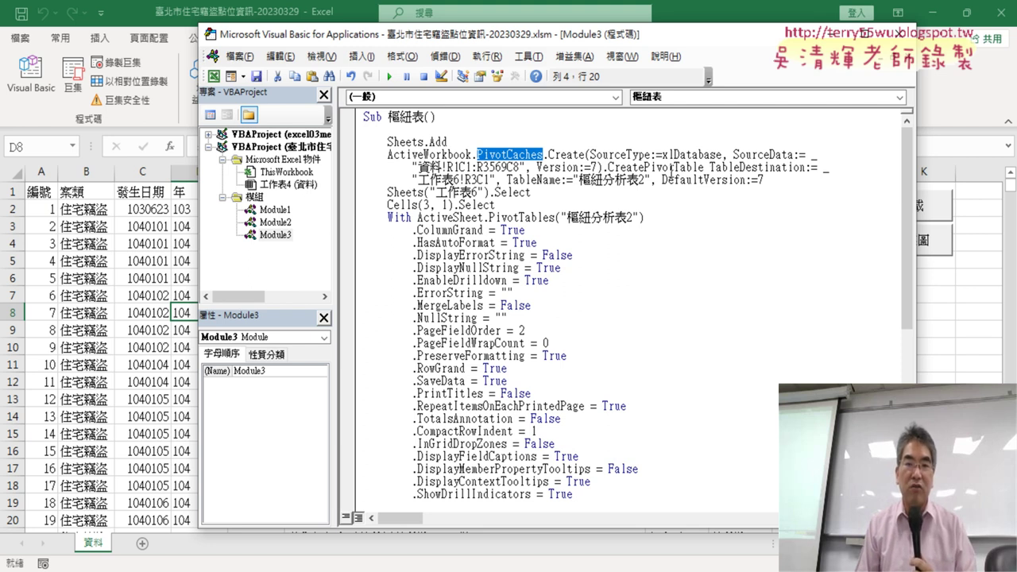
drag(527, 169, 600, 168)
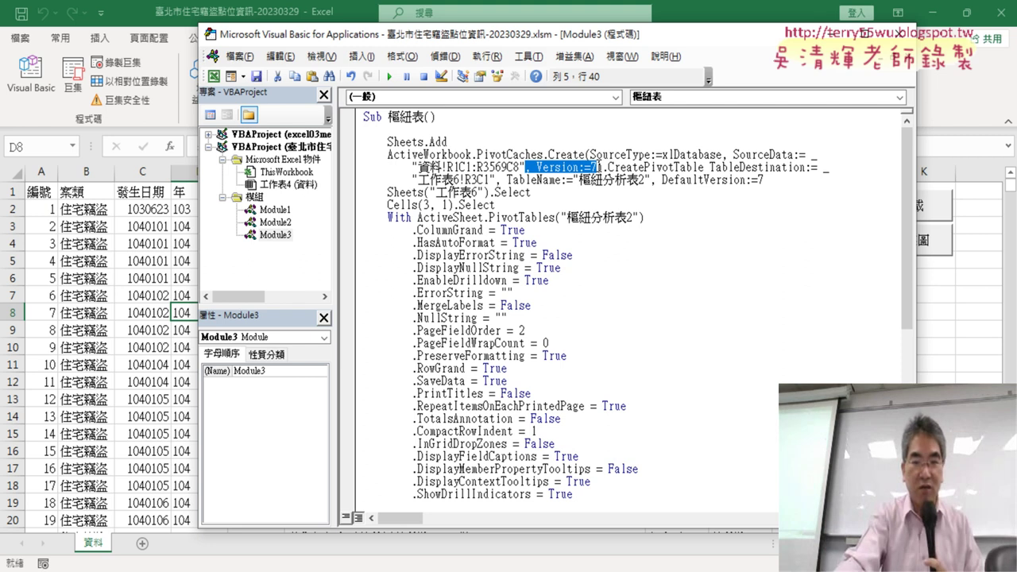
key(Delete)
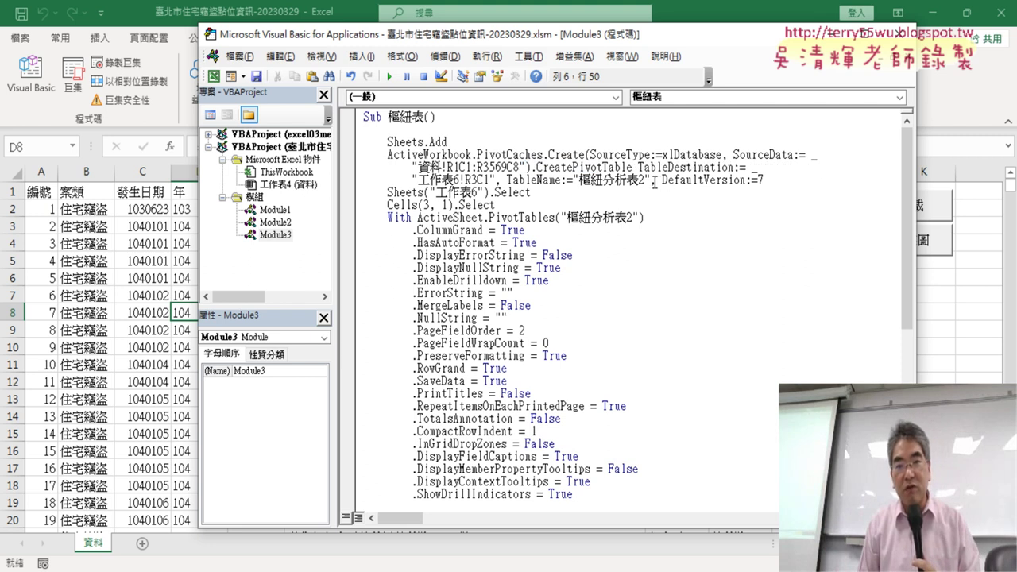
drag(652, 180, 764, 180)
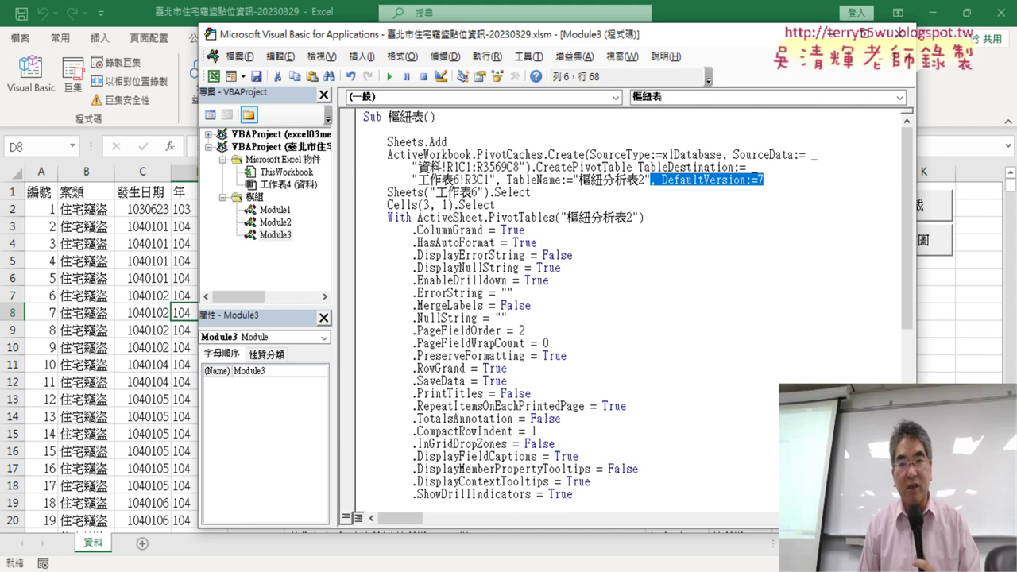
key(Delete)
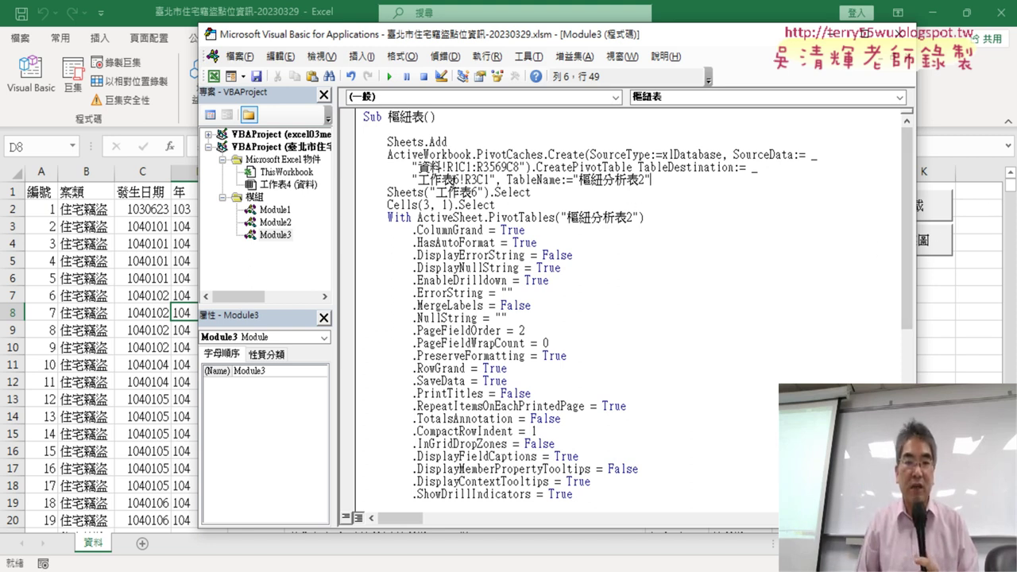
drag(417, 179, 465, 181)
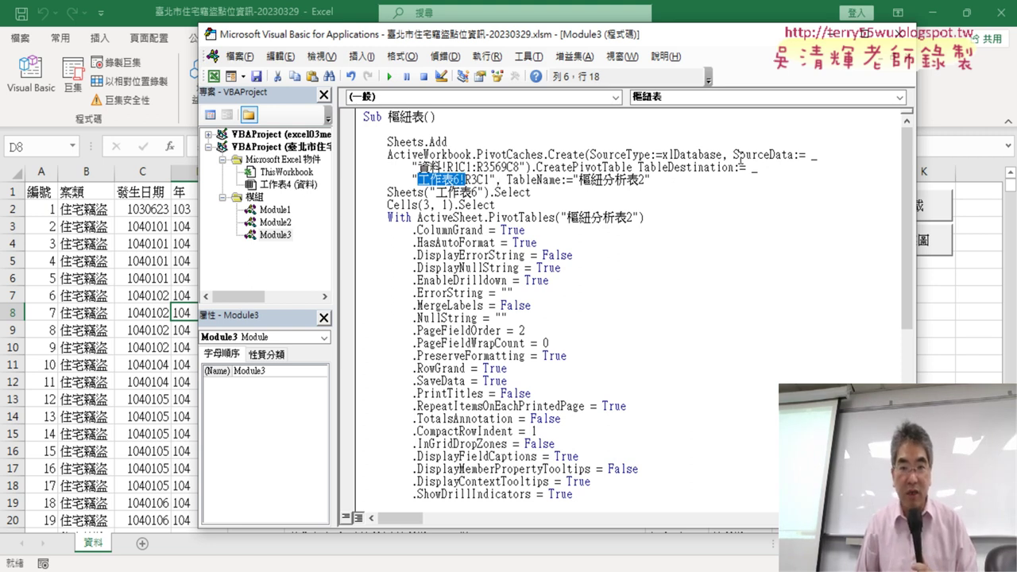
drag(734, 156, 788, 162)
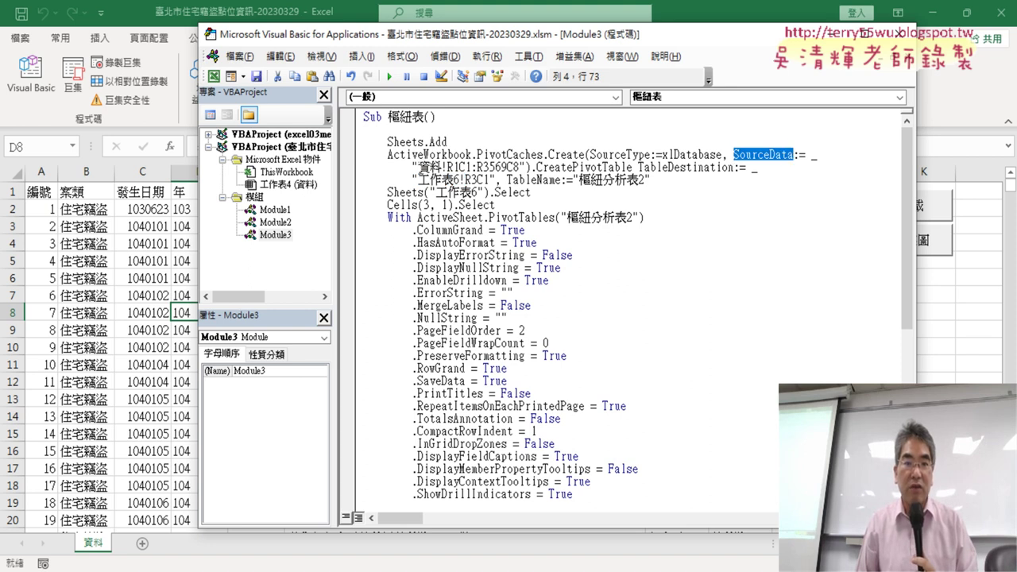
click(412, 169)
drag(414, 168, 514, 168)
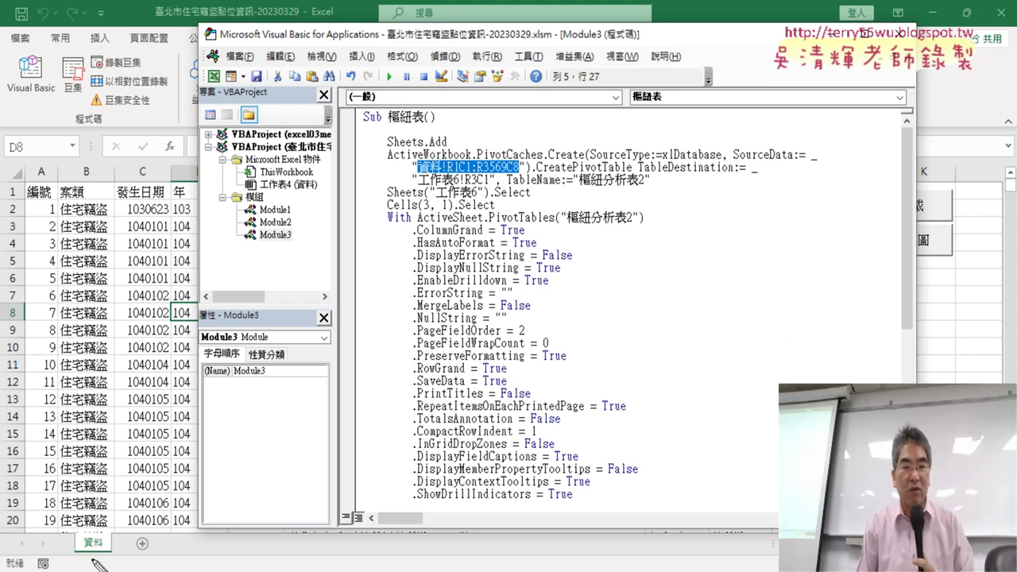
- Highlight several fragments of the 樞紐表 code to review them
drag(111, 532, 115, 534)
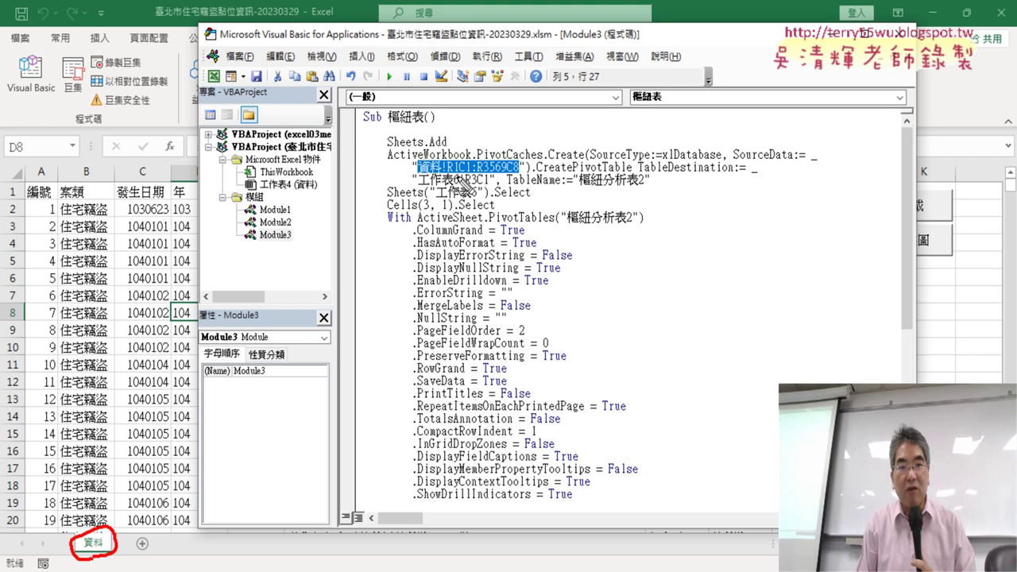
drag(50, 198, 32, 201)
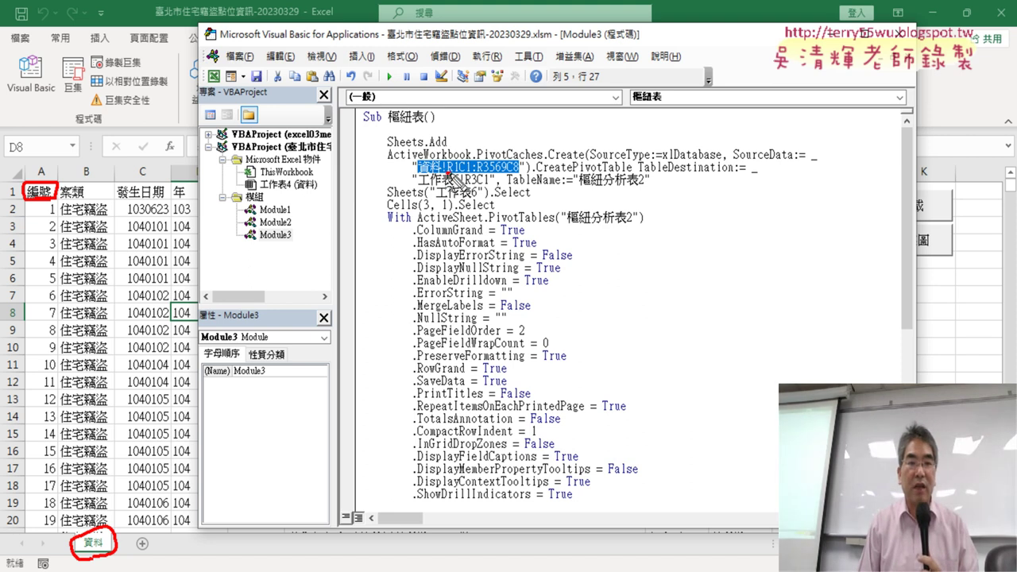
drag(447, 171, 465, 172)
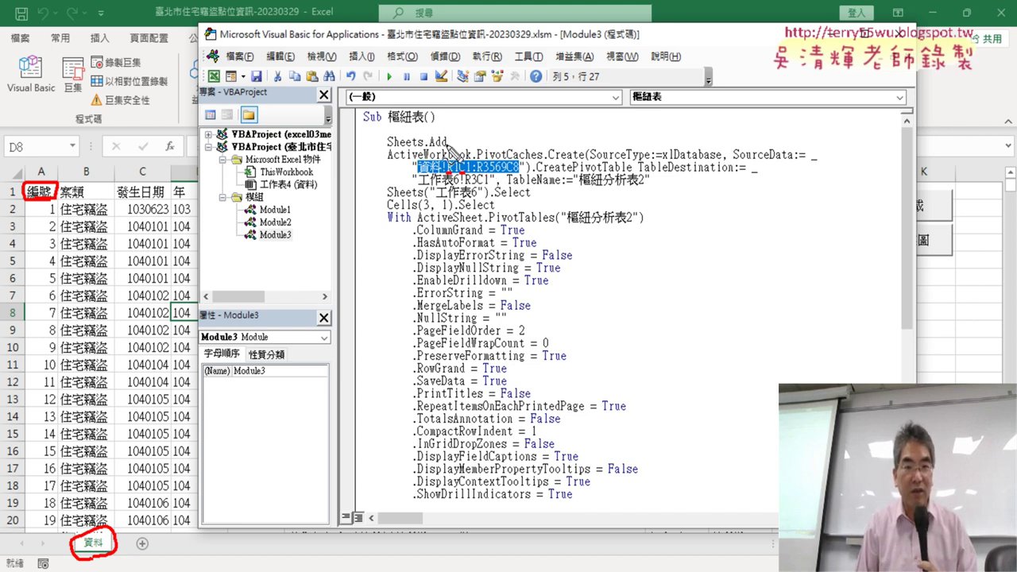
mouse_move(447, 146)
mouse_down()
mouse_move(462, 144)
mouse_move(462, 133)
mouse_move(483, 137)
mouse_move(476, 143)
mouse_up()
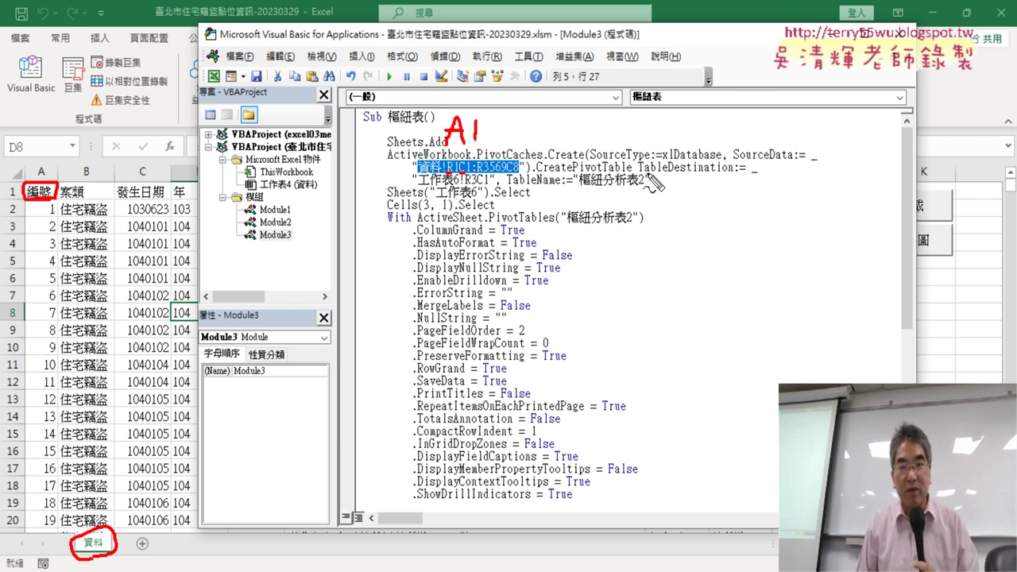
drag(640, 170, 728, 172)
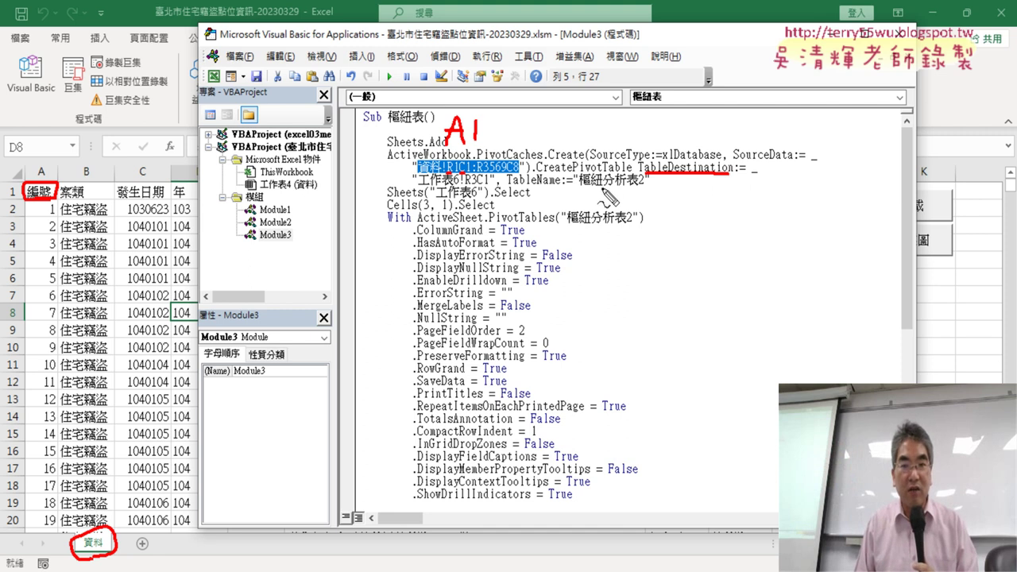
drag(418, 187, 468, 187)
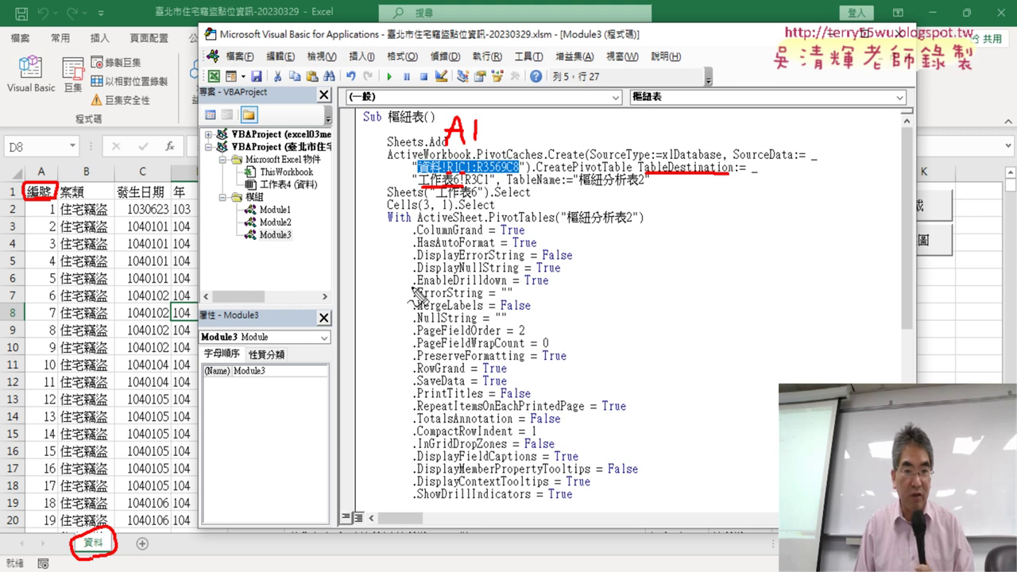
mouse_move(397, 176)
mouse_down()
mouse_move(39, 515)
mouse_move(32, 540)
mouse_up()
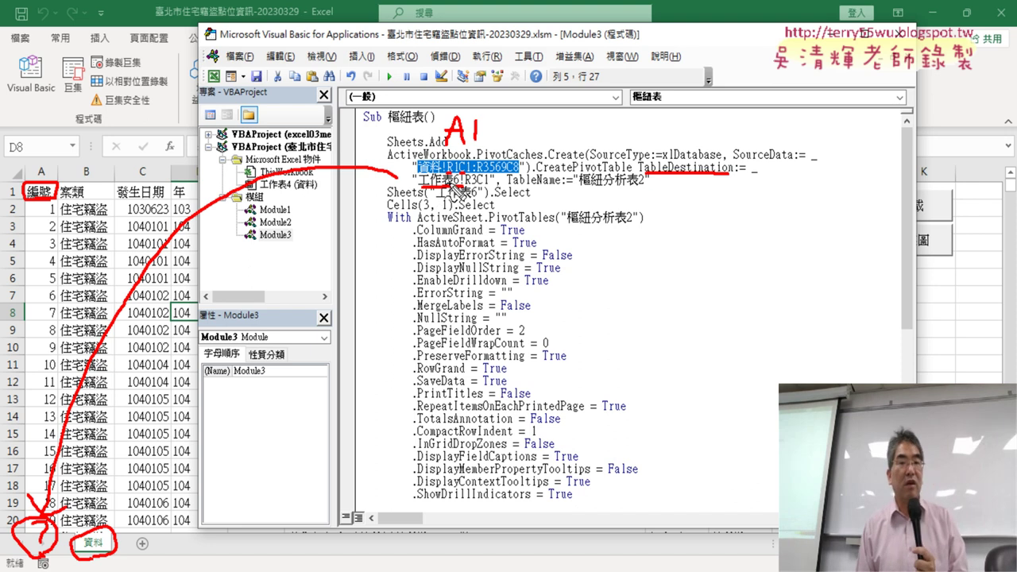
key(Escape)
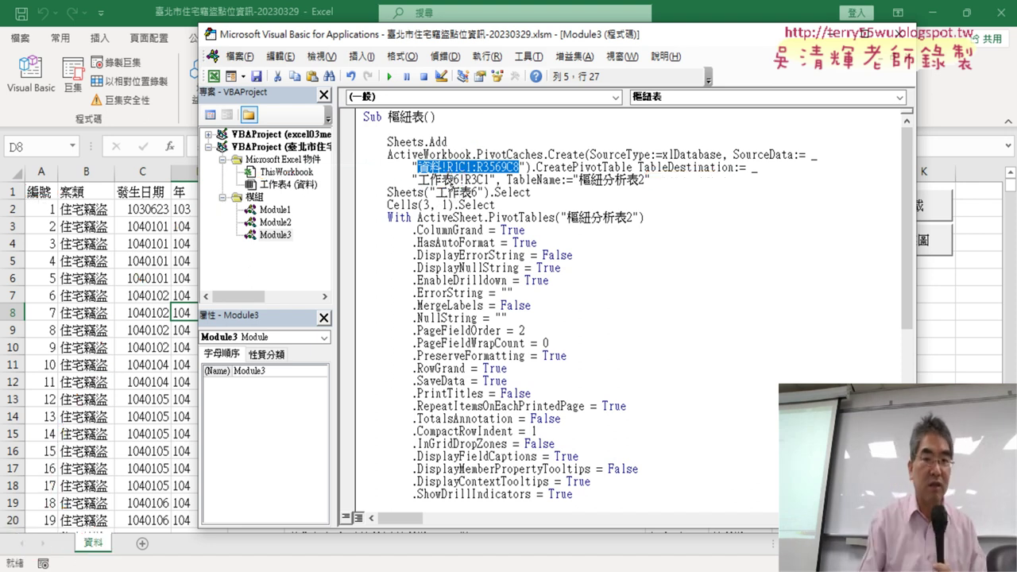
- Delete the 工作表6! prefix so TableDestination is R3C1, then begin stepping with F8
drag(418, 179, 454, 179)
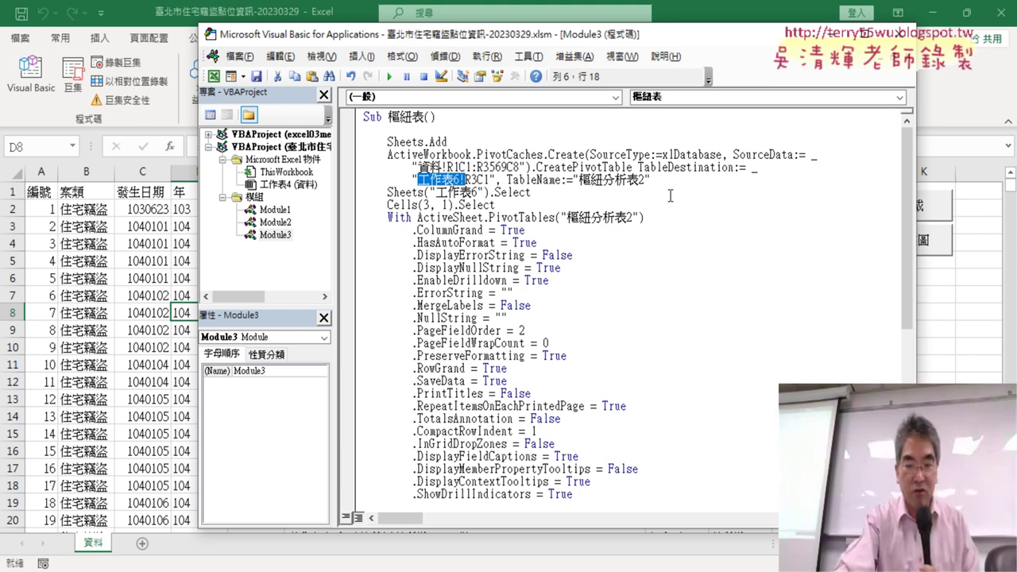
key(Delete)
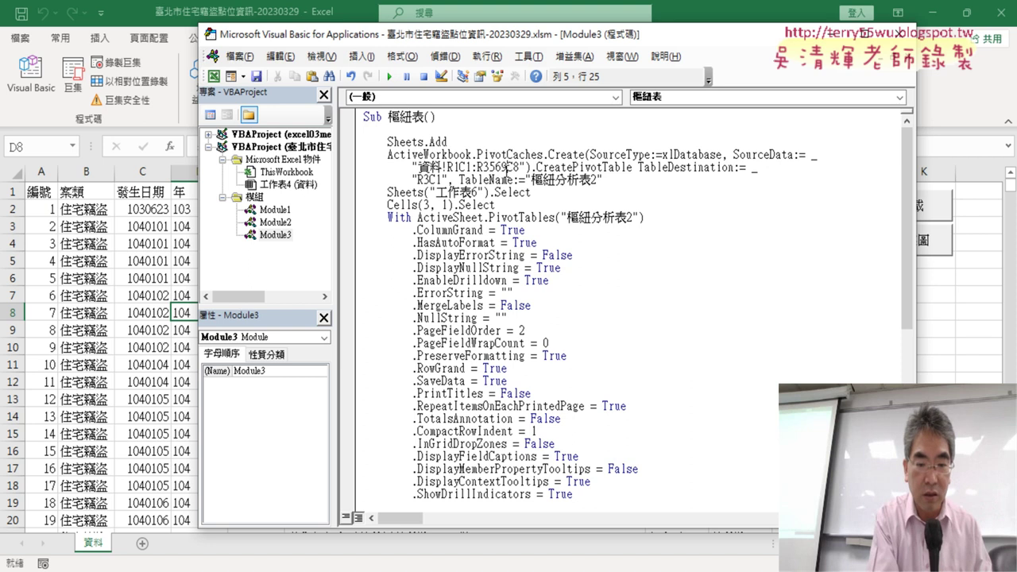
key(F8)
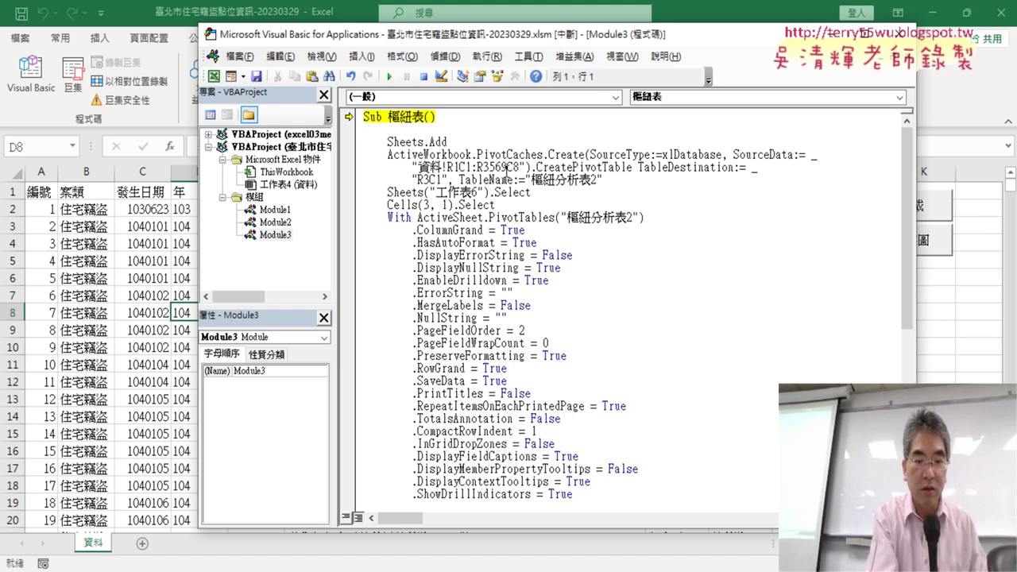
- Step through the Sheets.Add line so a new sheet, 工作表9, is created
key(F8)
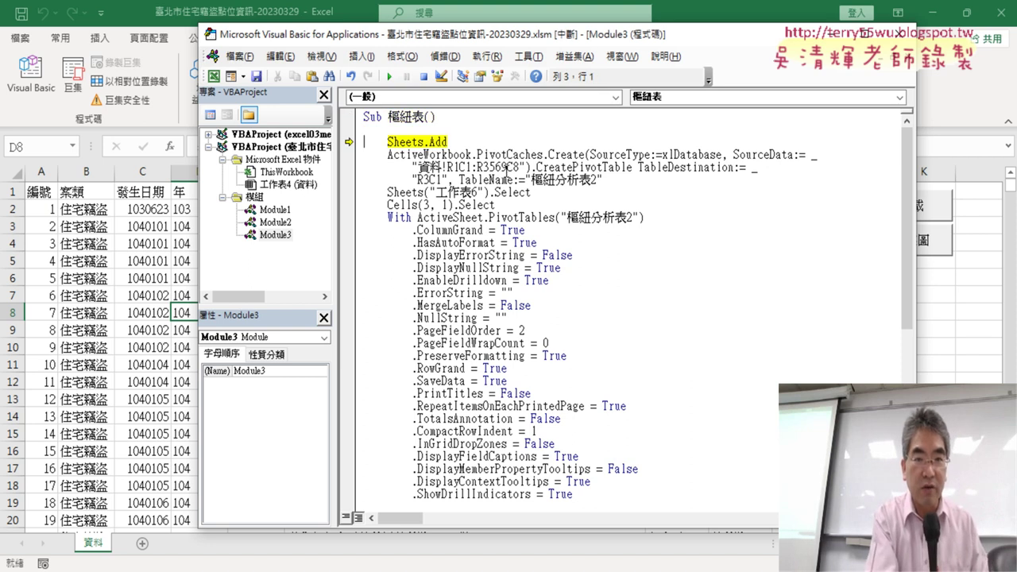
key(F8)
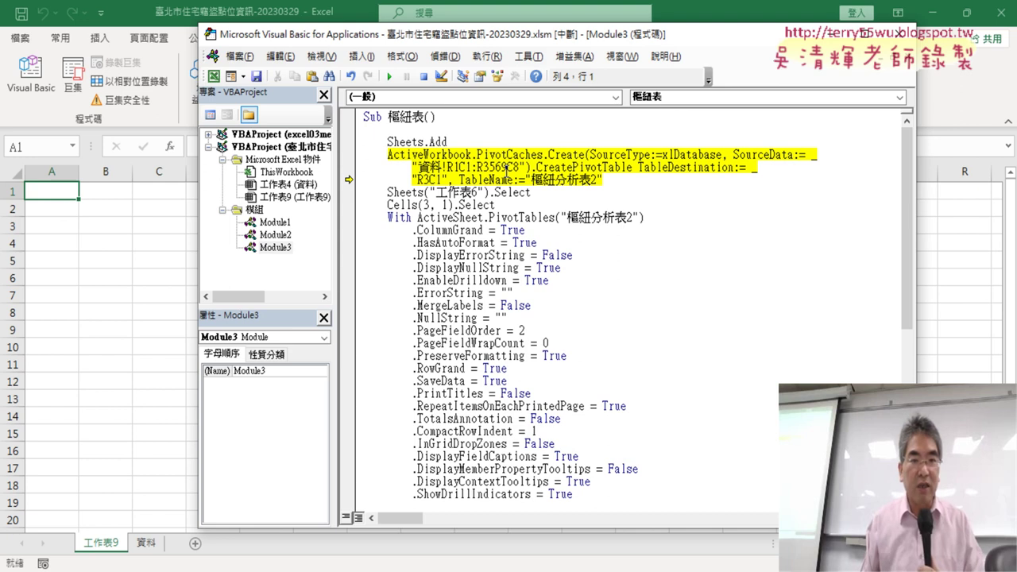
drag(457, 143, 393, 142)
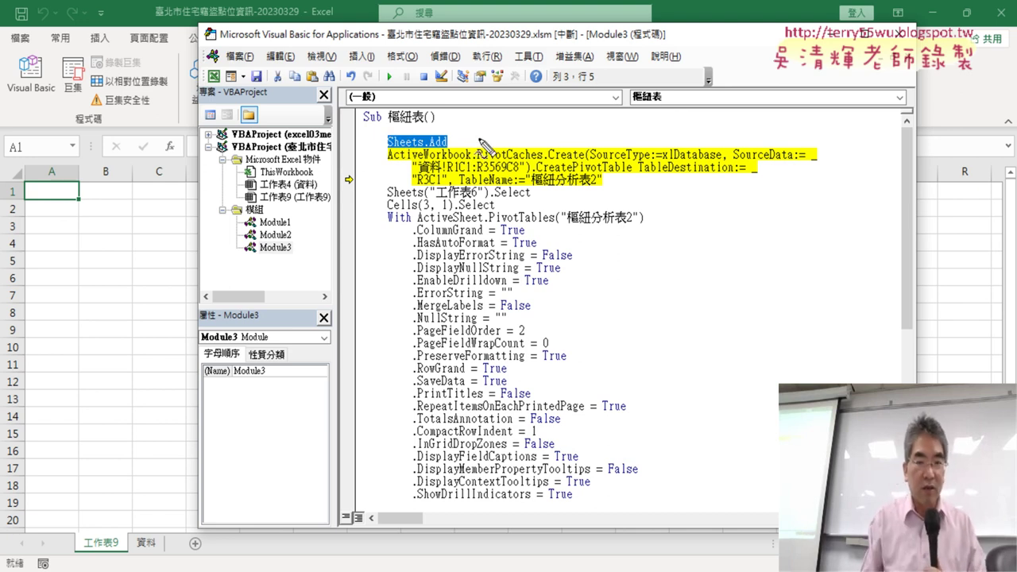
- Highlight various code fragments and undo an accidental edit
mouse_move(389, 154)
mouse_down()
mouse_move(404, 162)
mouse_move(116, 515)
mouse_move(134, 498)
mouse_up()
drag(121, 562, 112, 556)
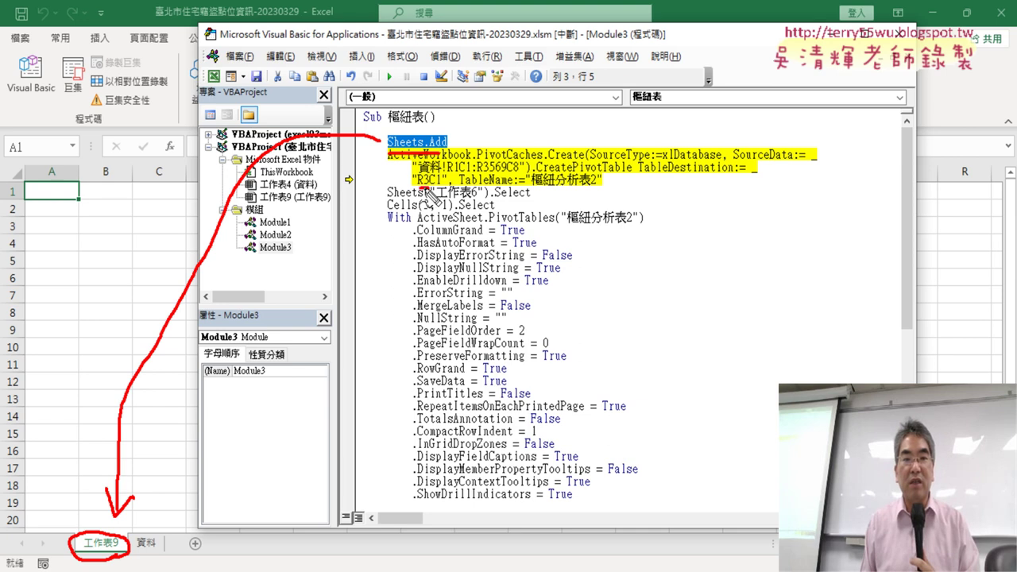
drag(426, 190, 443, 188)
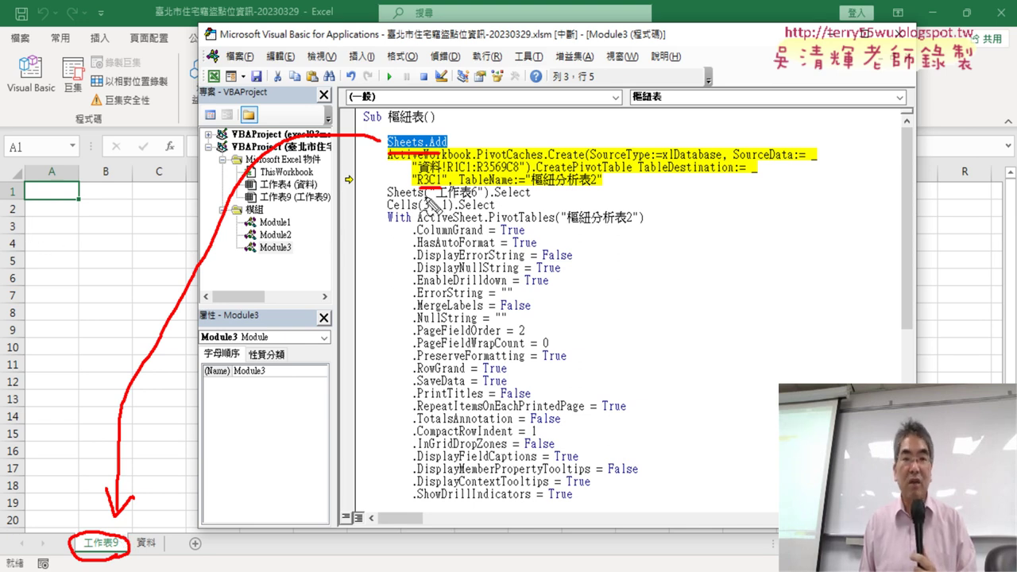
drag(375, 205, 384, 201)
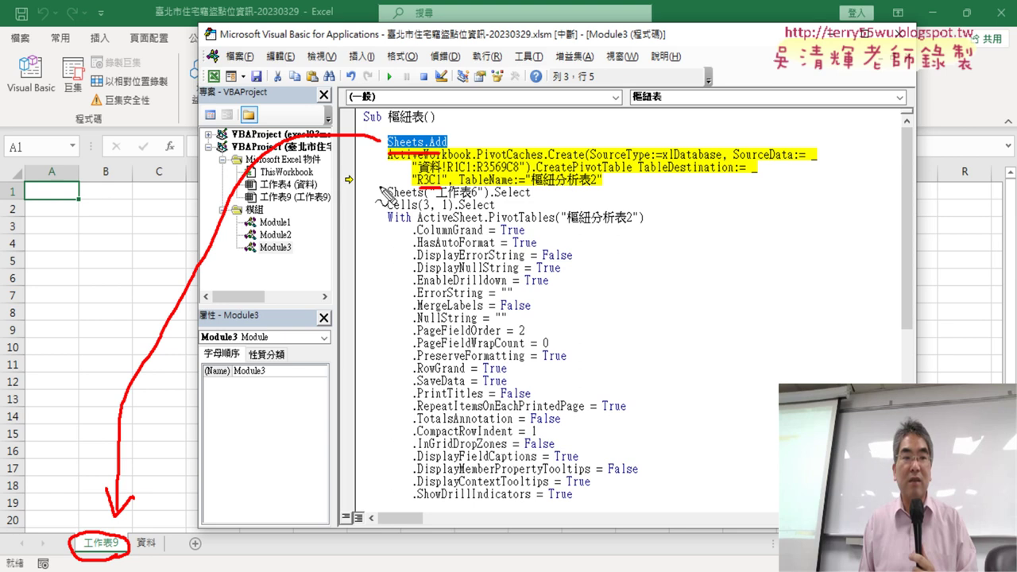
key(ctrl+z)
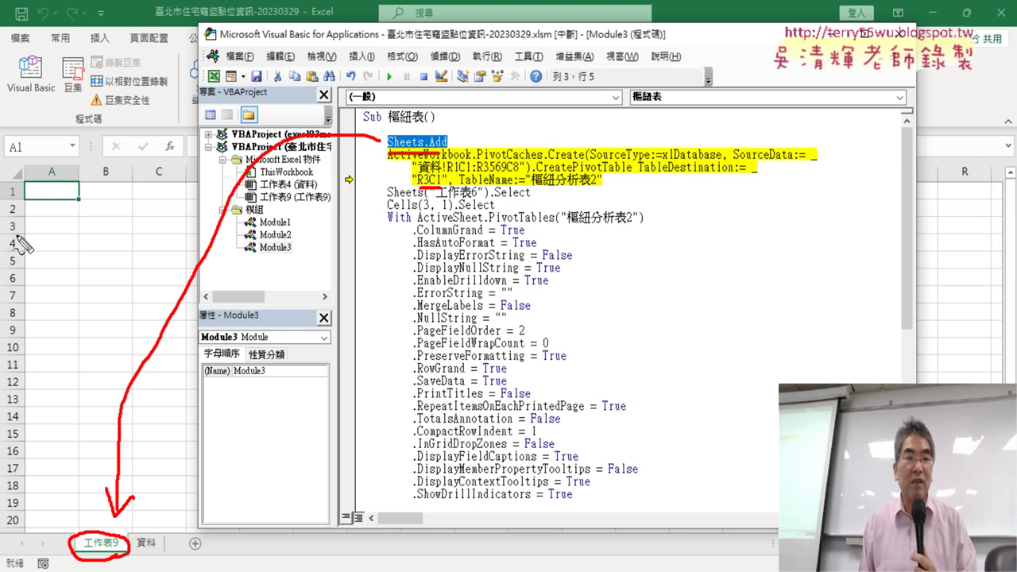
drag(24, 224, 27, 231)
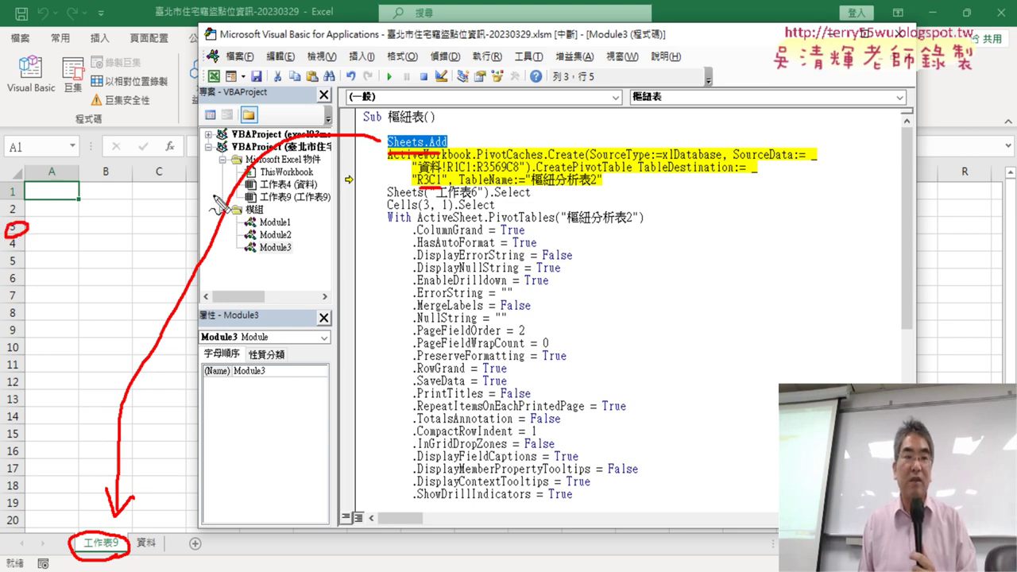
click(61, 180)
mouse_move(27, 234)
mouse_down()
mouse_move(71, 221)
mouse_move(28, 218)
mouse_up()
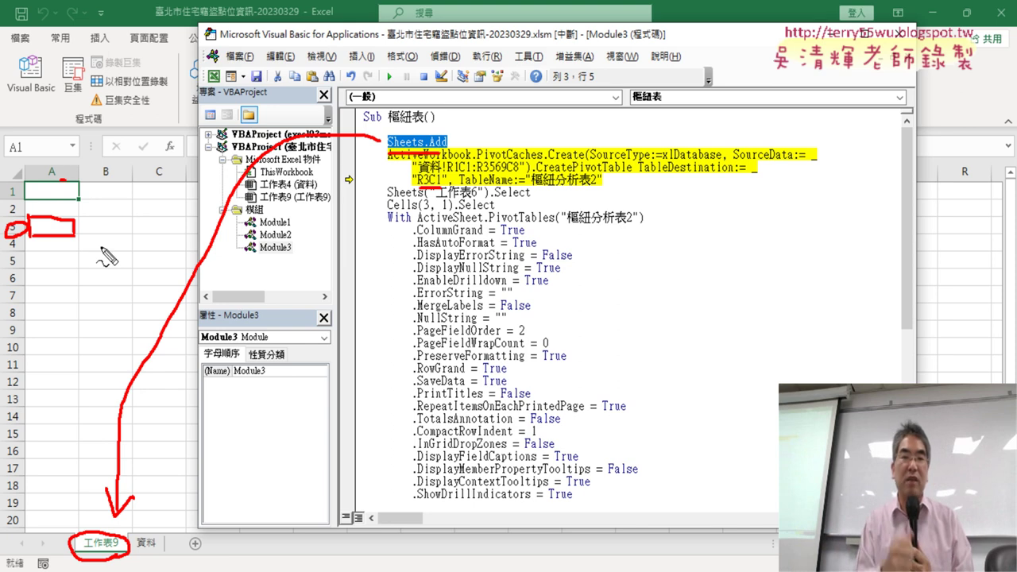
key(Escape)
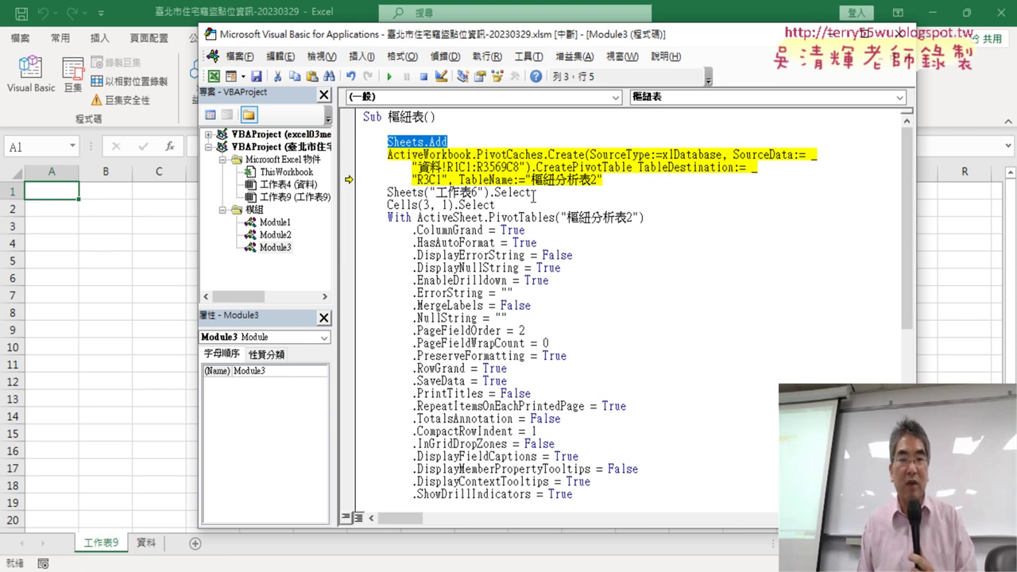
- Execute the pivot cache line, then run the rest of the macro with F5
drag(534, 194, 358, 192)
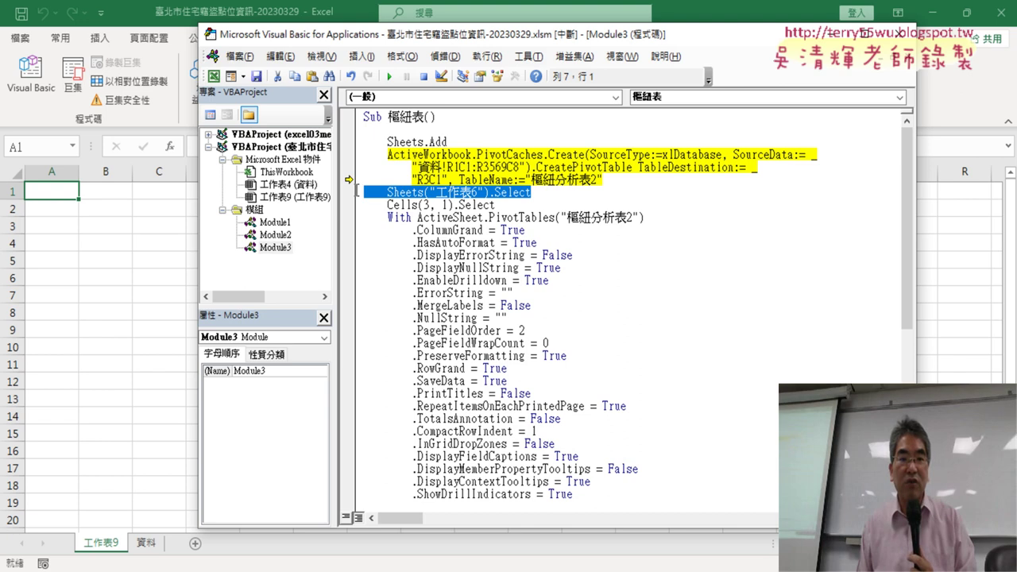
click(447, 198)
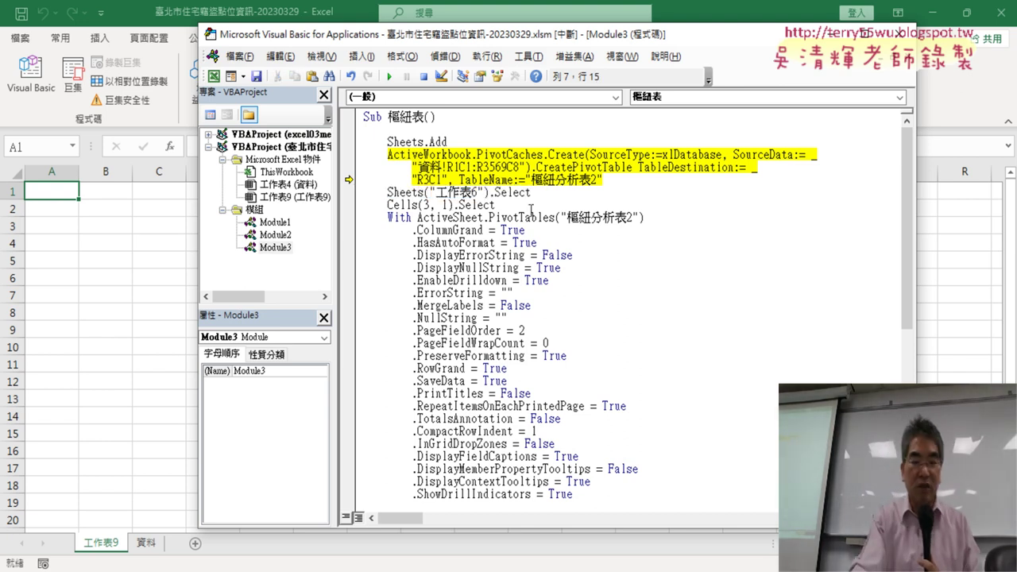
key(F8)
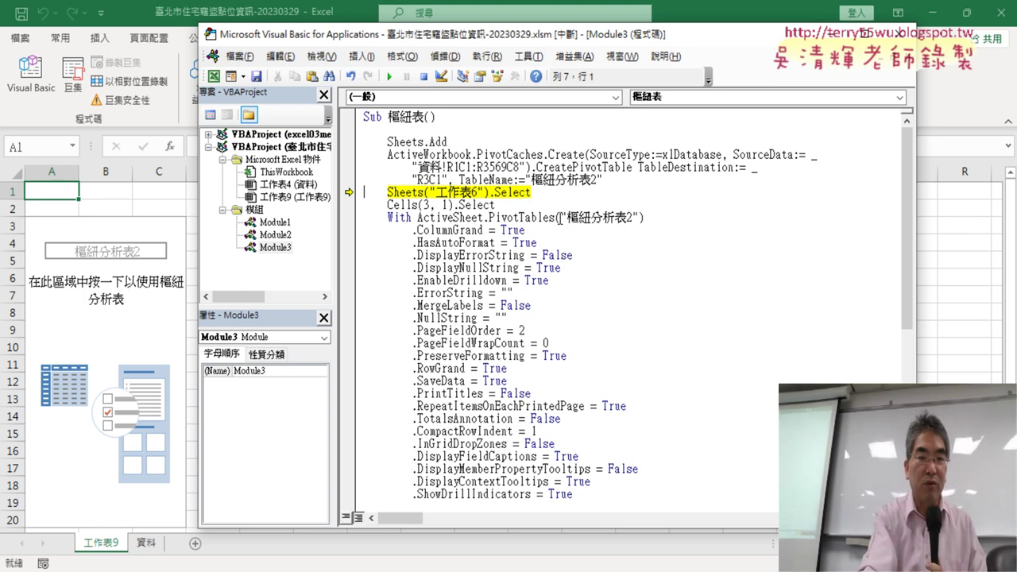
key(F5)
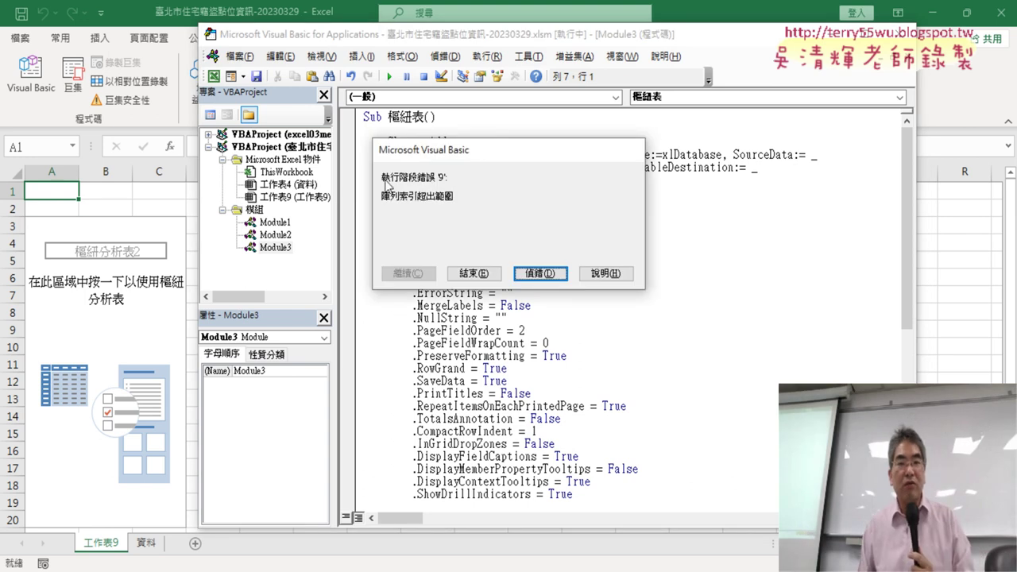
- Debug the subscript-out-of-range error and delete the failing Sheets("工作表6").Select line
click(541, 274)
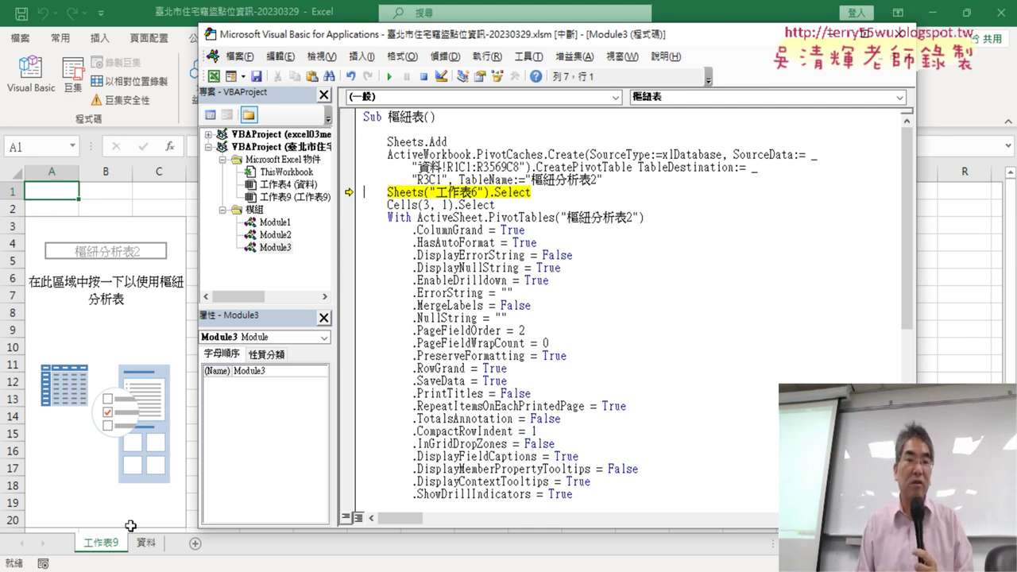
drag(535, 197, 347, 192)
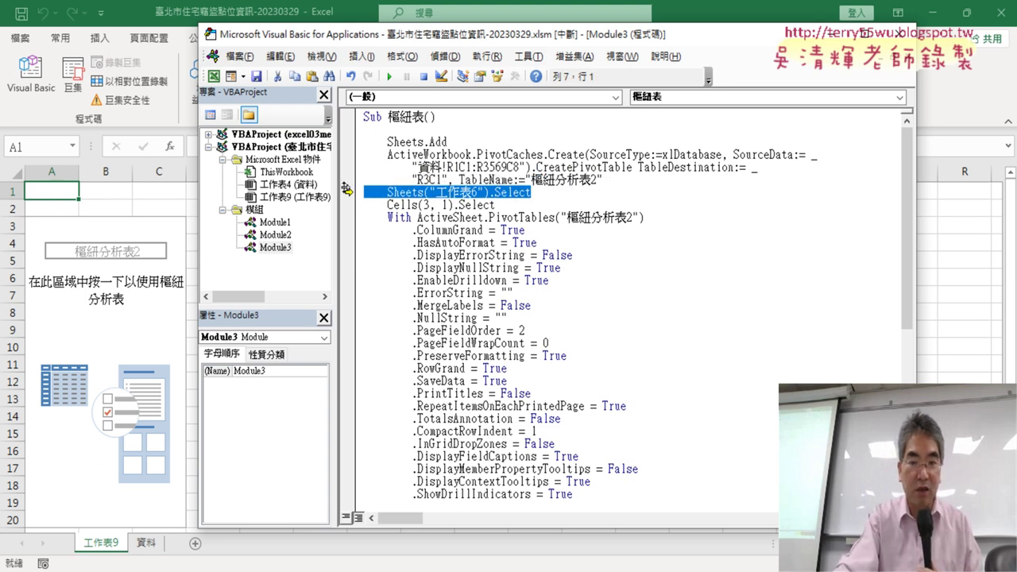
key(Delete)
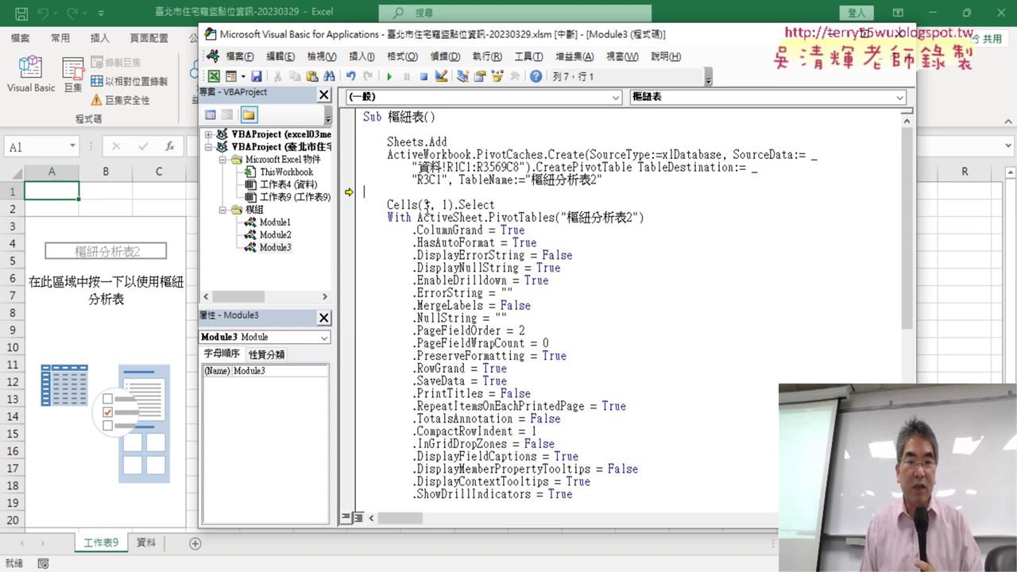
- Step once more, delete the Cells(3, 1).Select line, and return to blank line 7
key(F8)
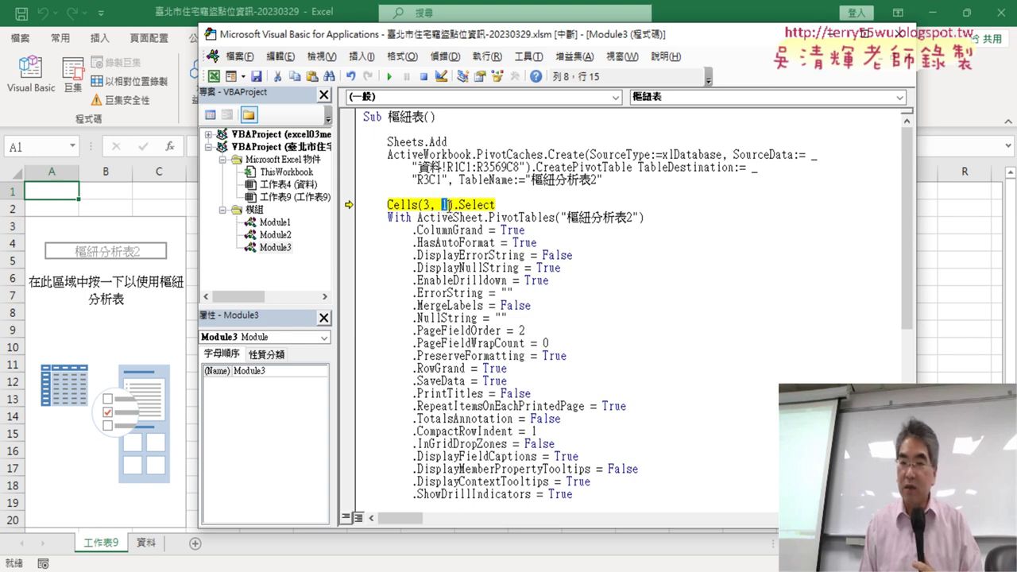
drag(387, 204, 449, 208)
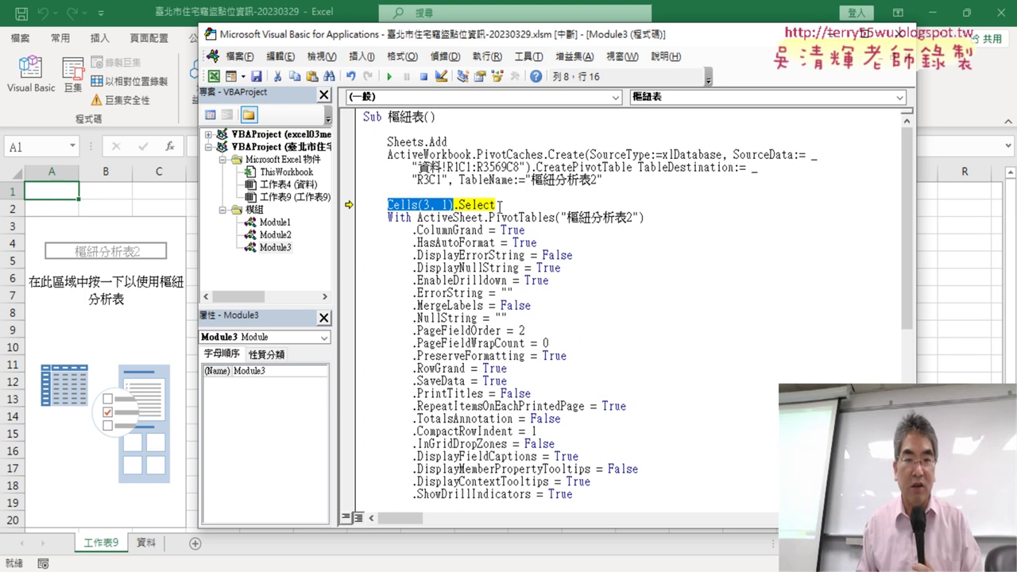
drag(491, 206, 430, 196)
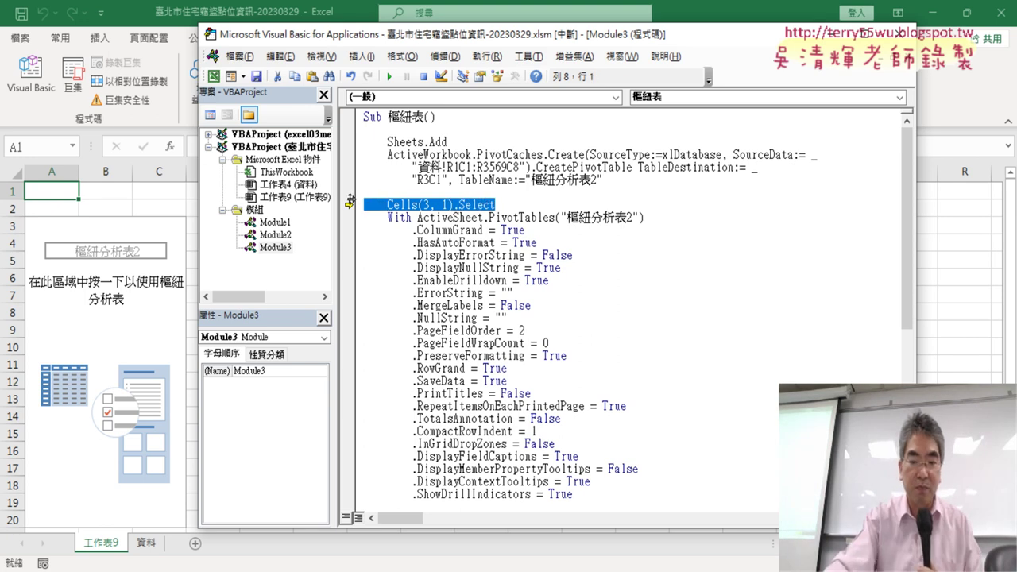
key(Delete)
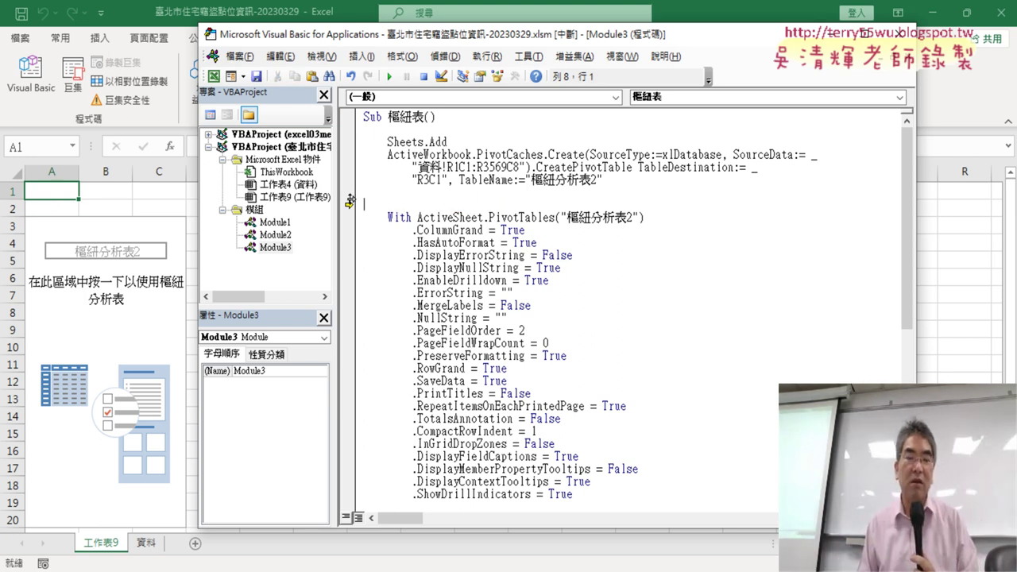
click(367, 189)
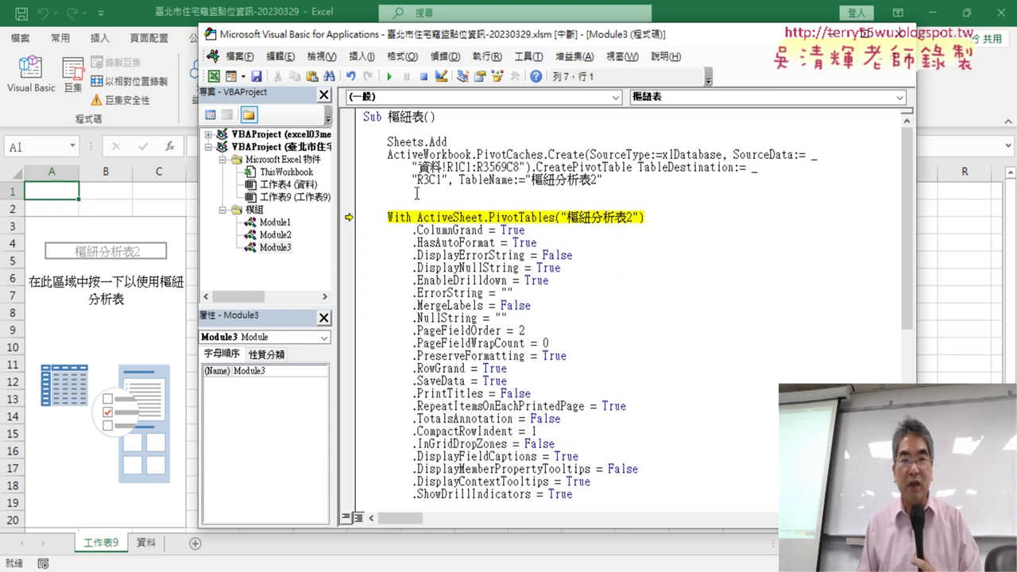
- Select the With ActiveSheet.PivotTables property block down to its End With
click(370, 208)
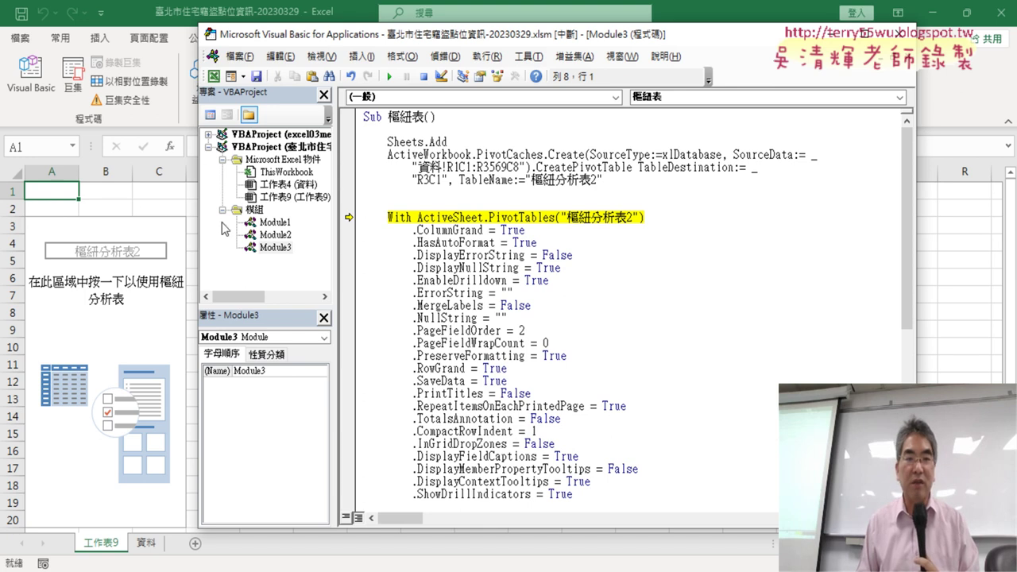
scroll(459, 228, down, 2)
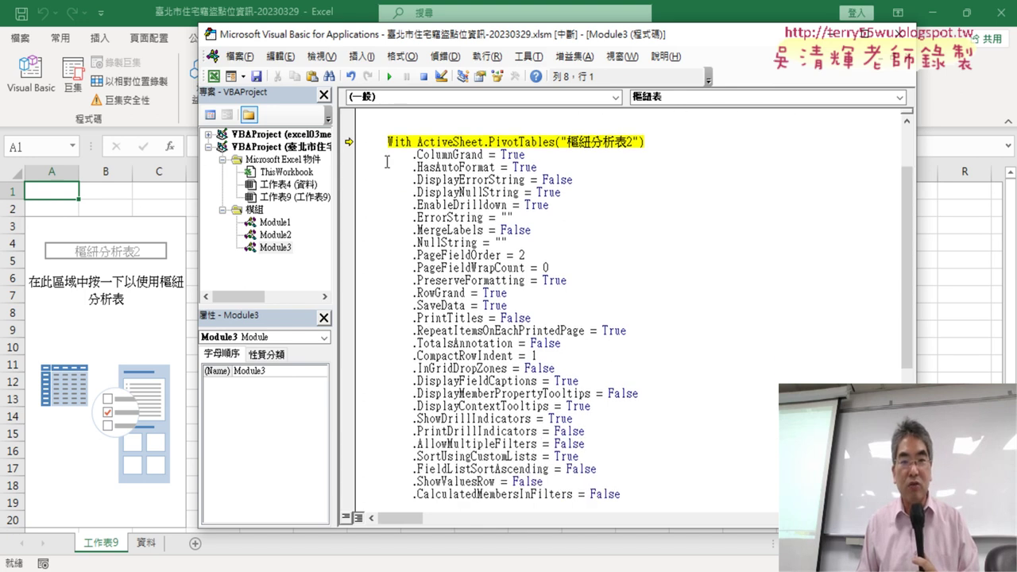
click(352, 148)
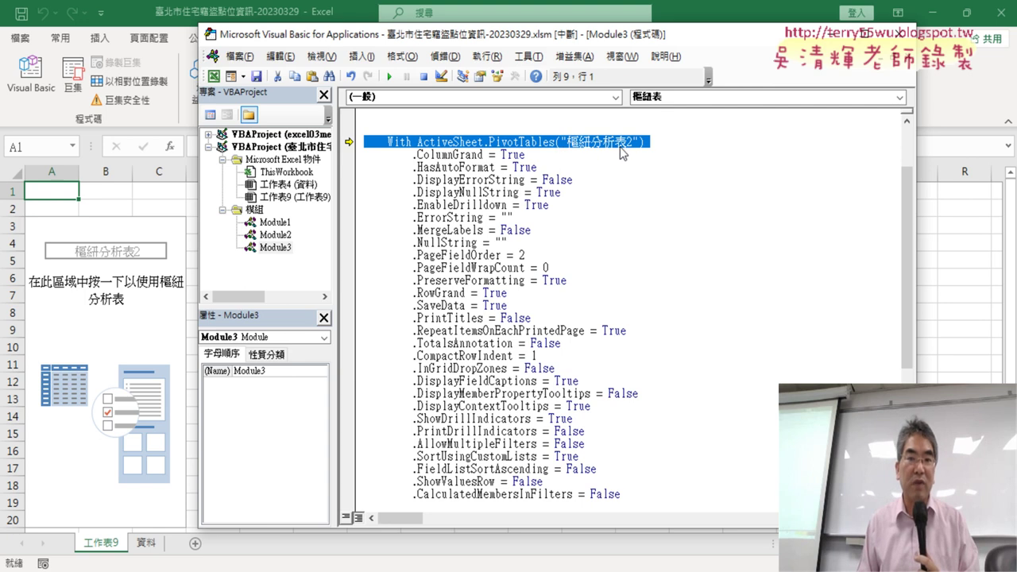
scroll(619, 165, down, 1)
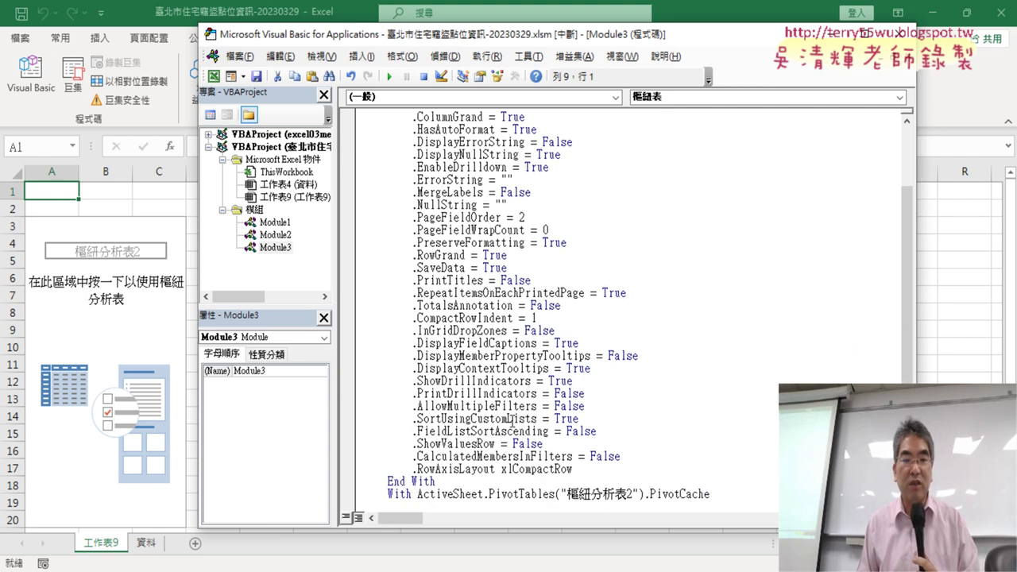
scroll(497, 401, up, 1)
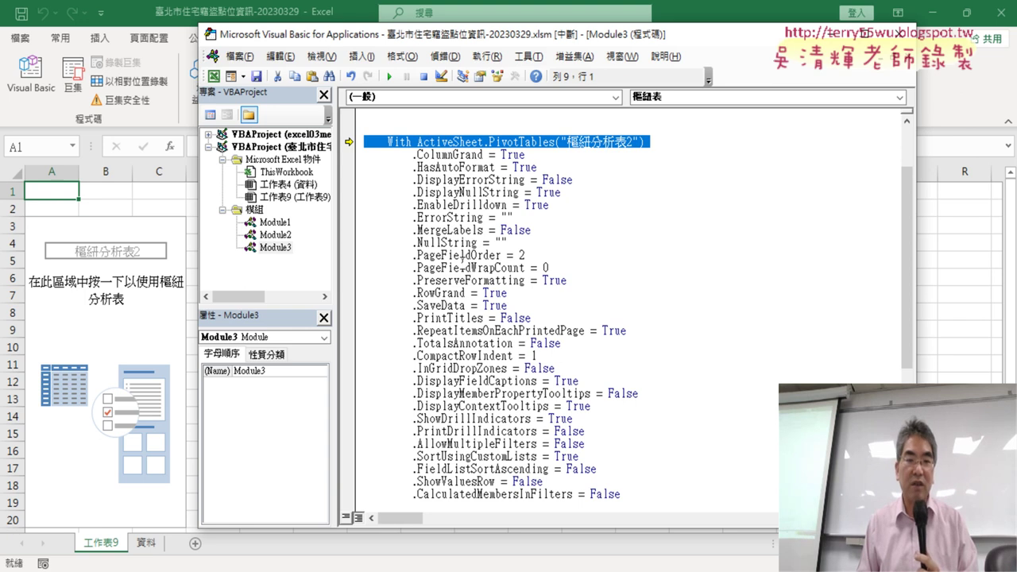
scroll(462, 252, down, 1)
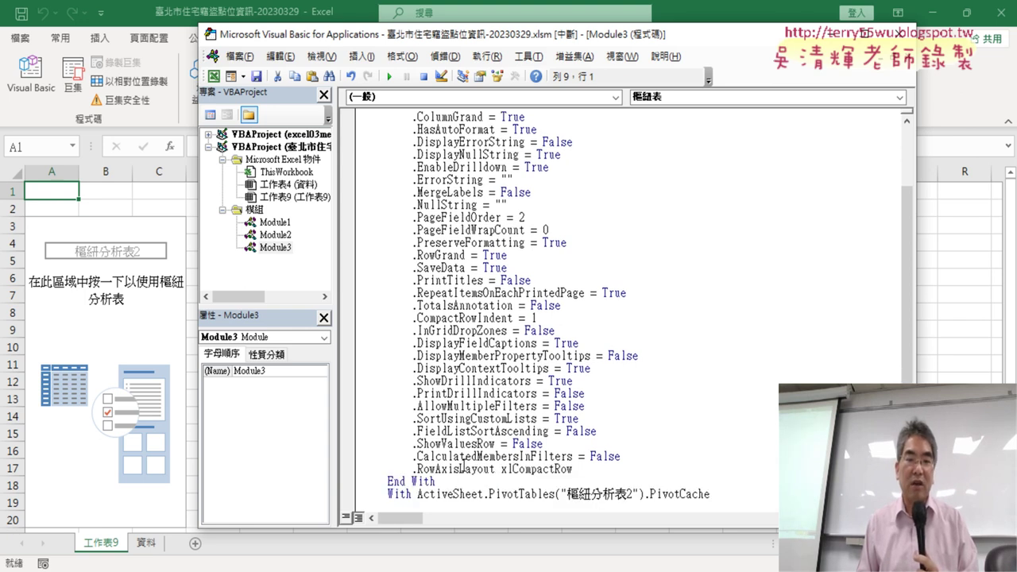
mouse_move(453, 481)
mouse_down()
mouse_move(357, 107)
mouse_move(364, 217)
mouse_up()
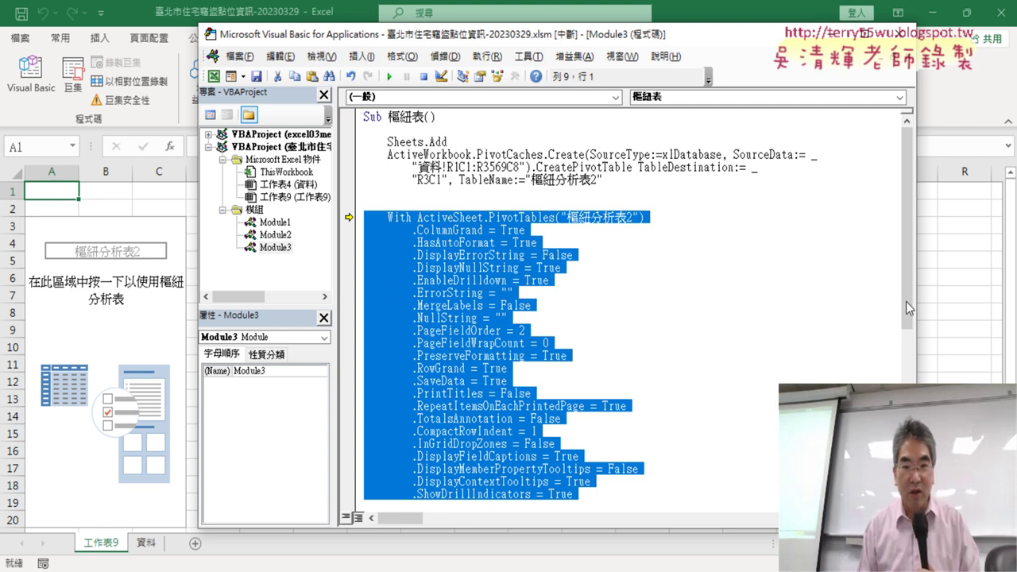
- Check the selection's extent and delete the block, triggering the project-reset warning
scroll(615, 264, down, 1)
scroll(615, 265, down, 1)
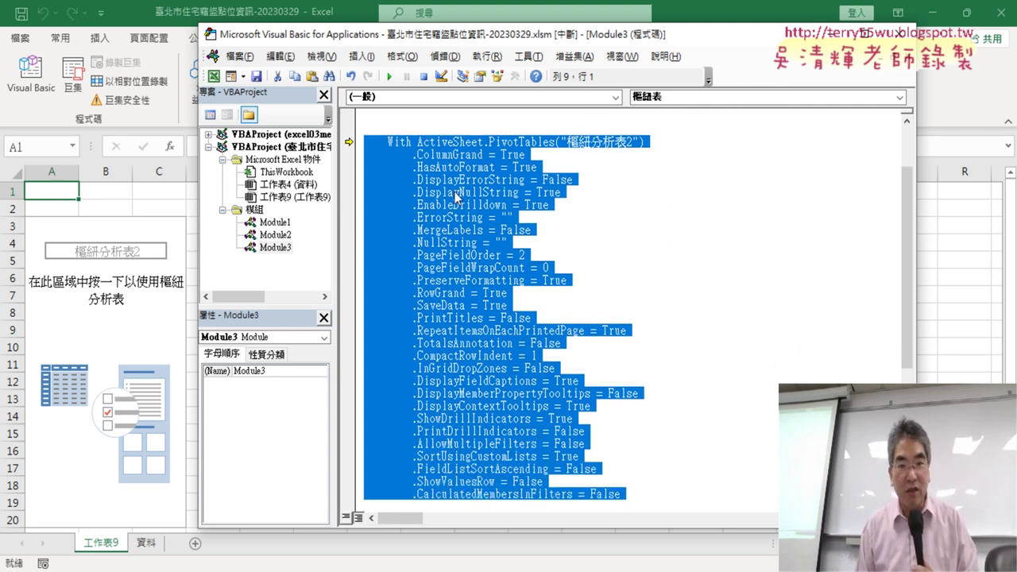
scroll(393, 151, down, 2)
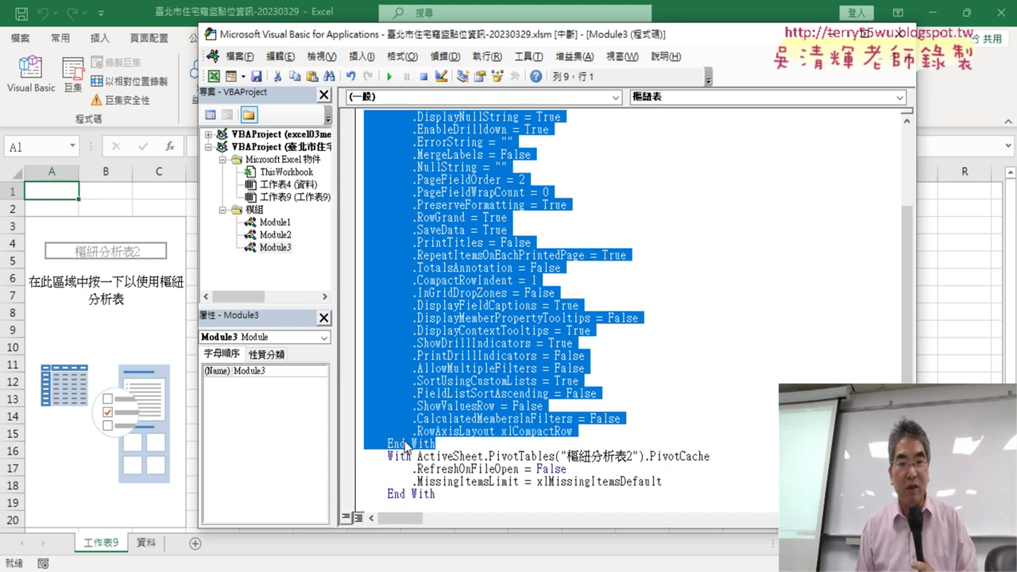
scroll(405, 447, up, 1)
scroll(406, 446, up, 1)
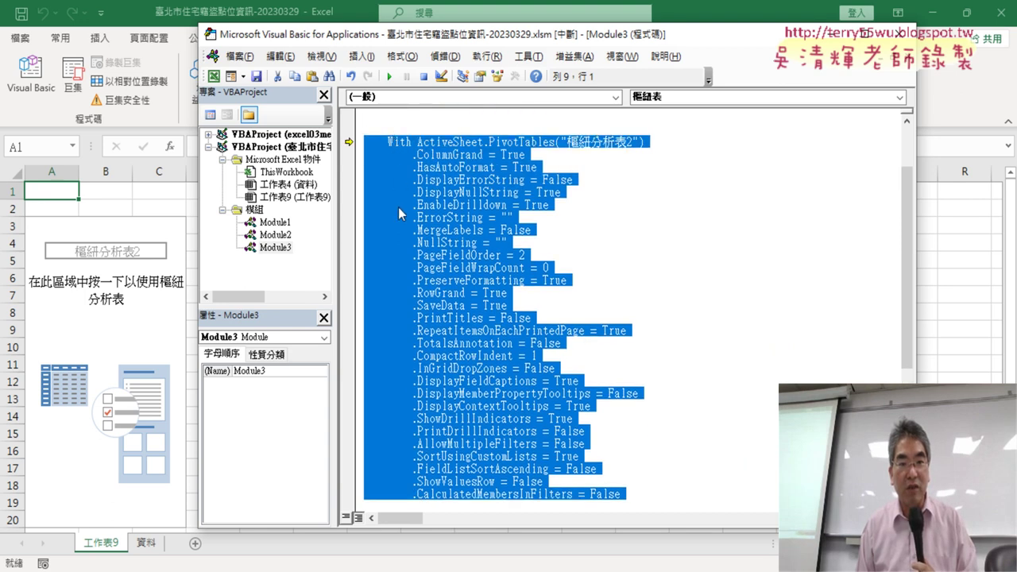
scroll(400, 213, down, 3)
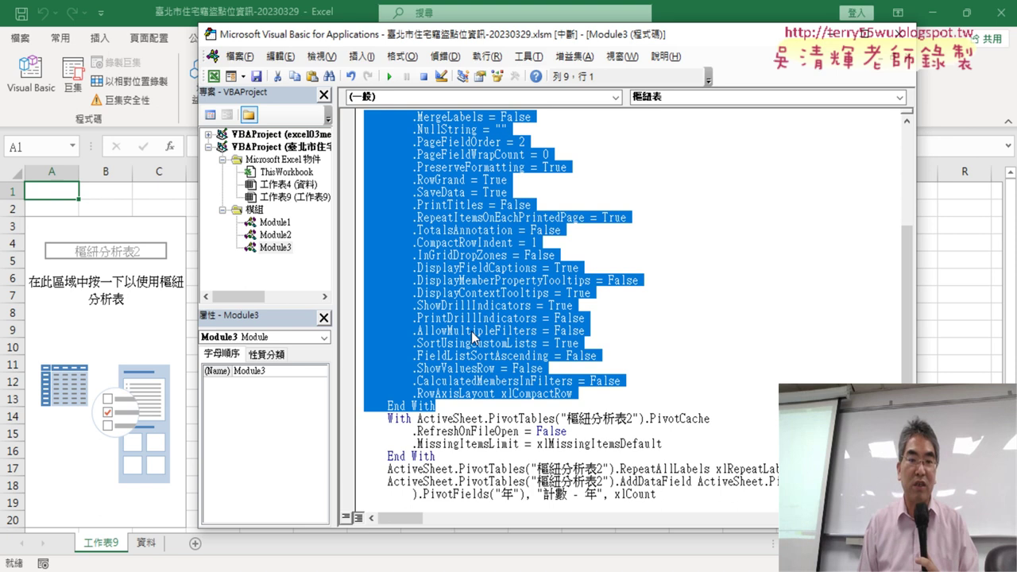
scroll(473, 338, up, 1)
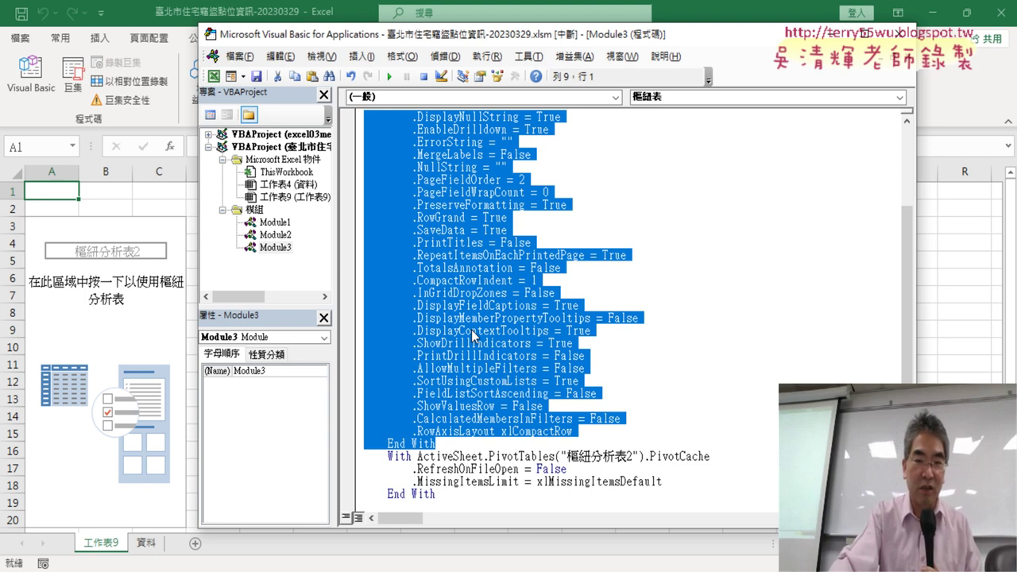
key(Delete)
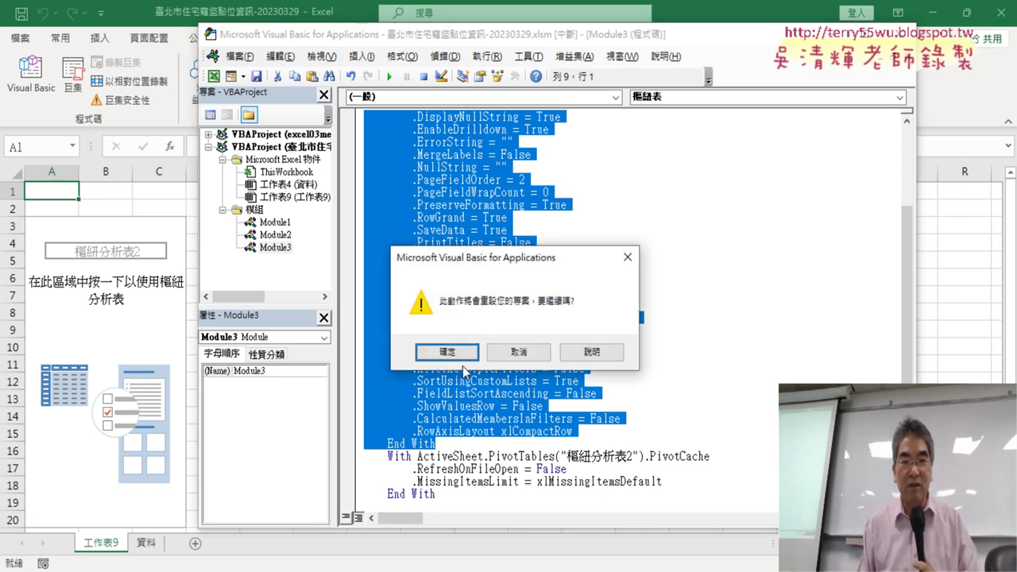
- Confirm the reset, delete blank lines 7–8, and start an indented '1. comment under Sub
click(459, 353)
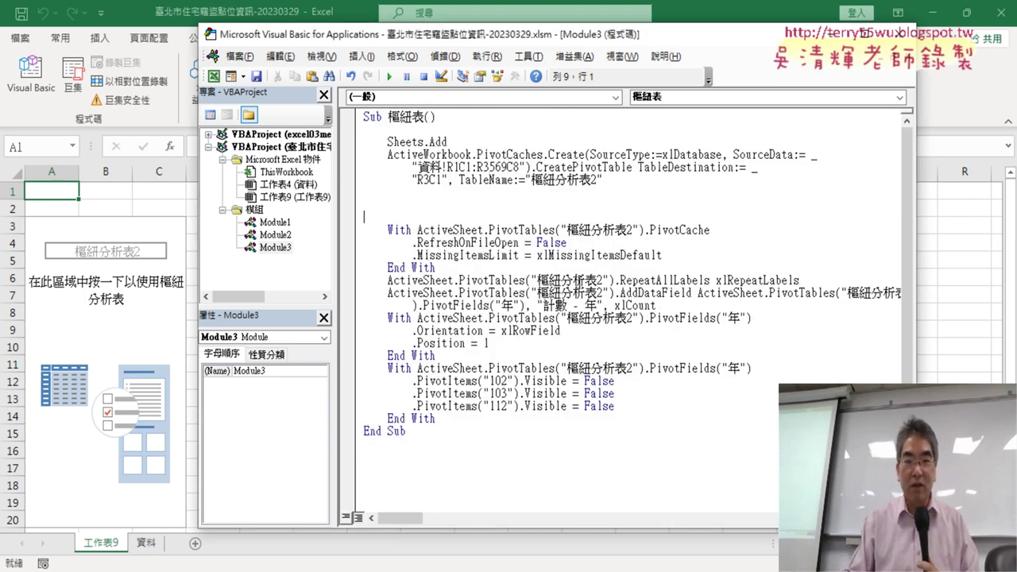
drag(367, 217, 370, 198)
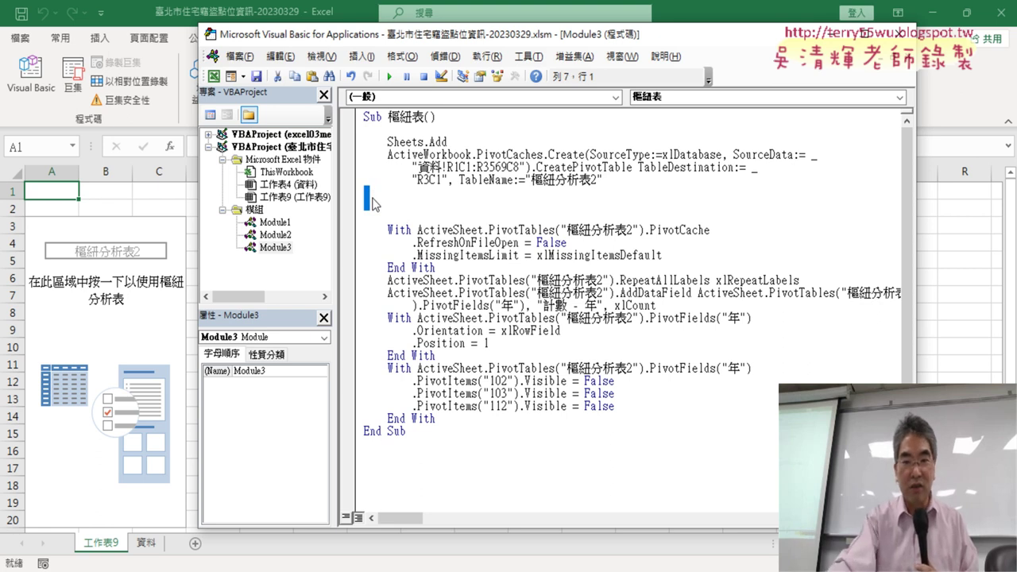
key(Delete)
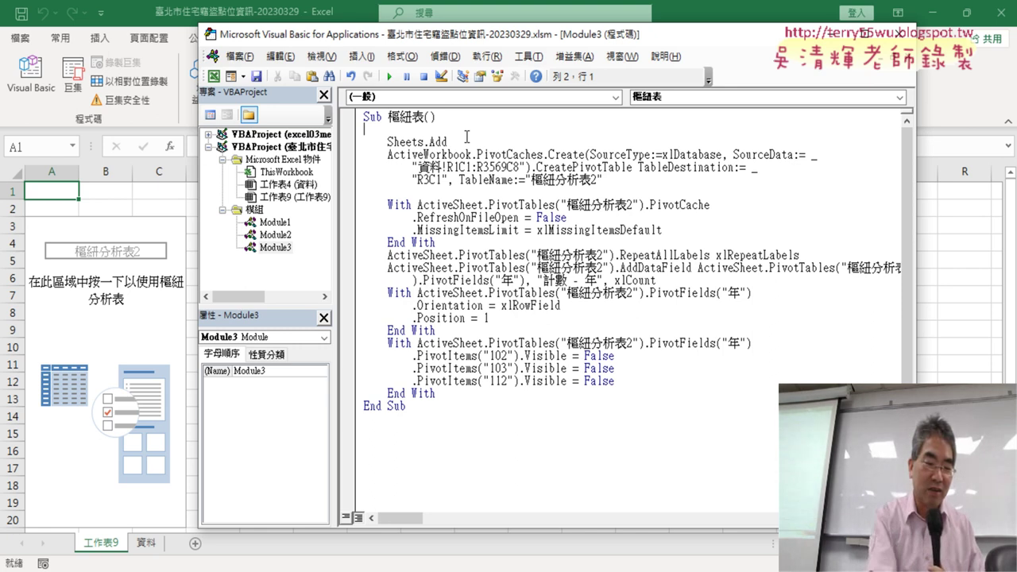
key(Tab)
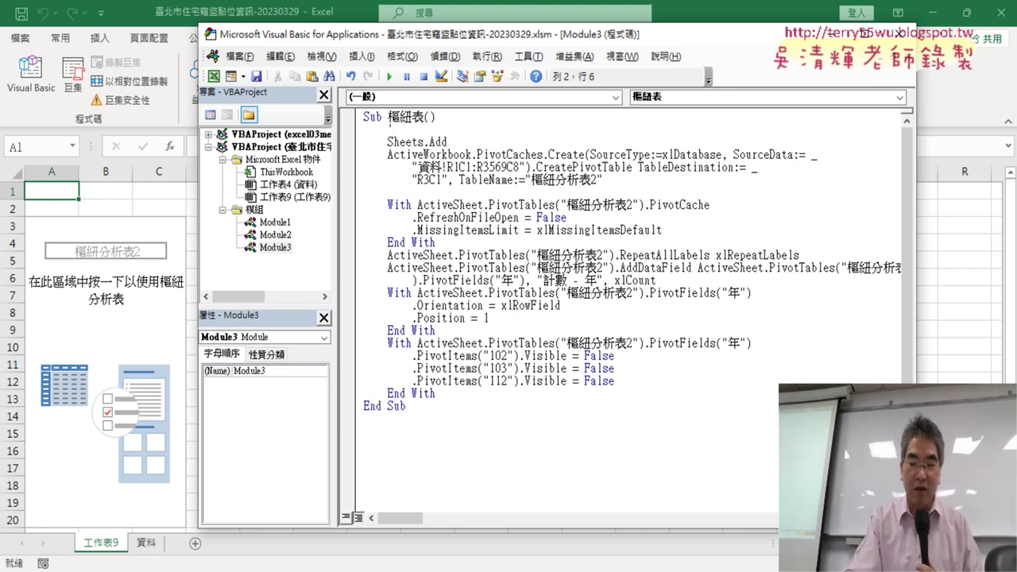
text(1.)
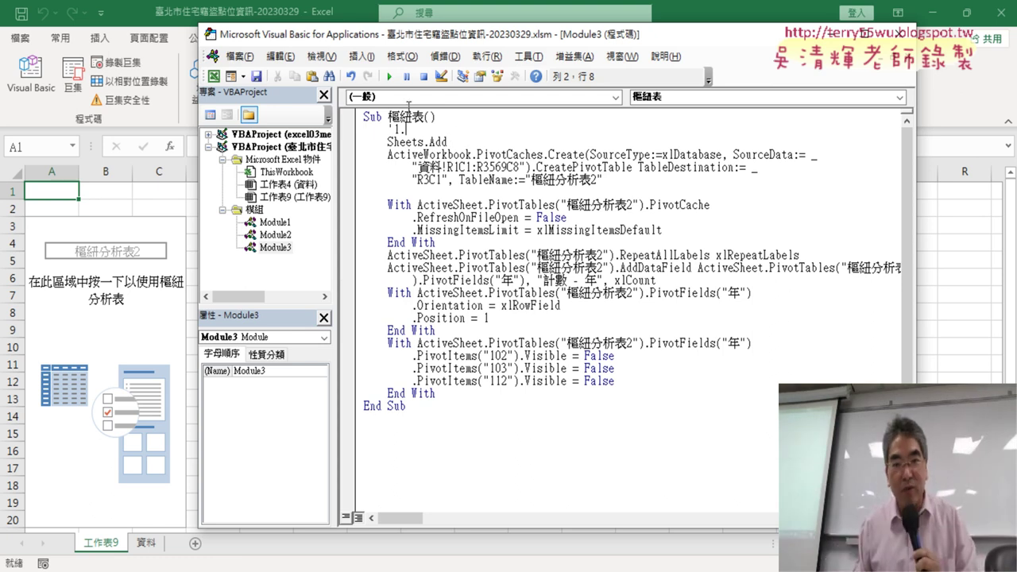
- Complete the '1.插入樞紐表 comment and add a new line after the first End With
text(ㄔ)
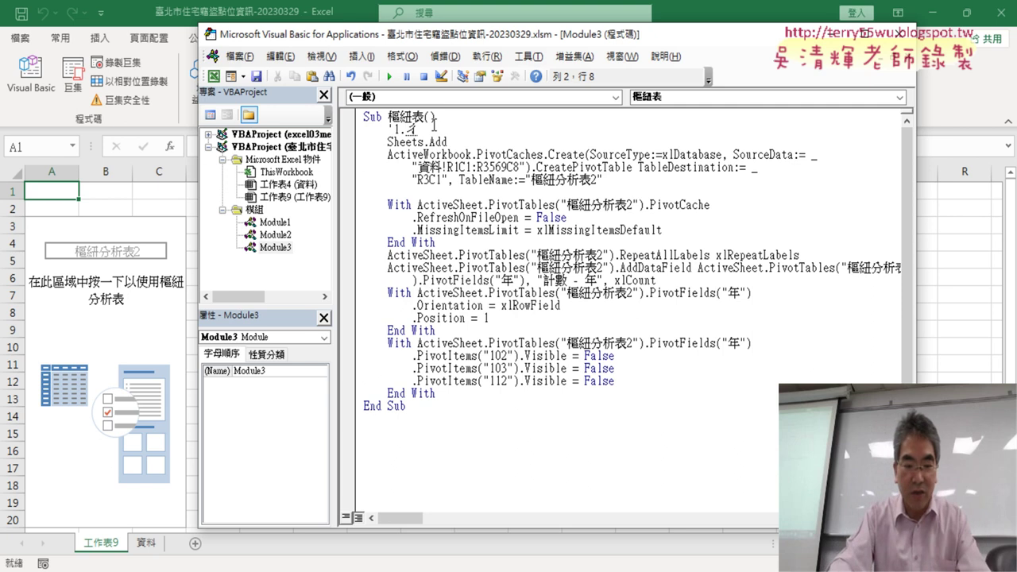
key(BackSpace)
text(插入)
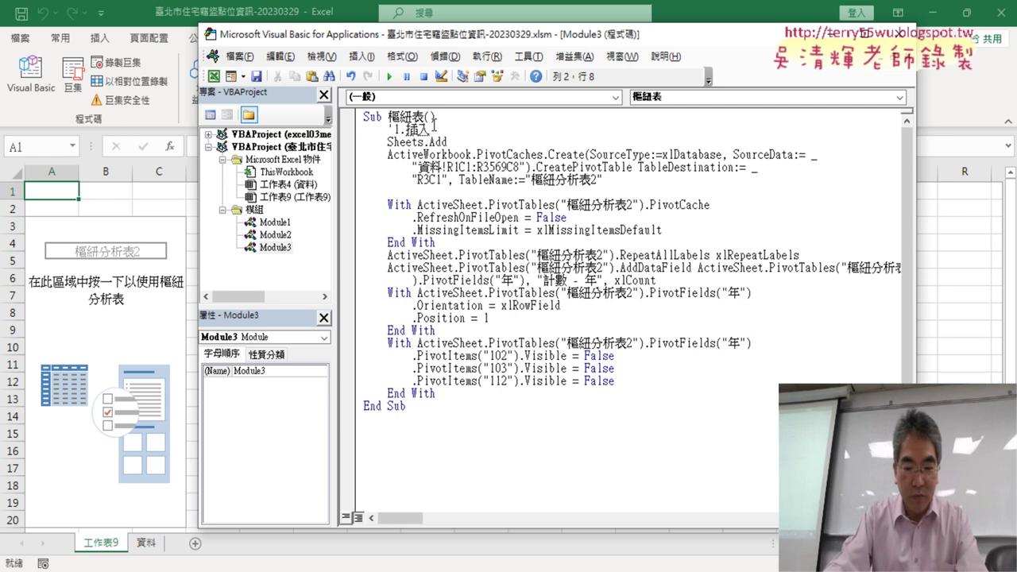
text(ㄕㄨ樞紐表)
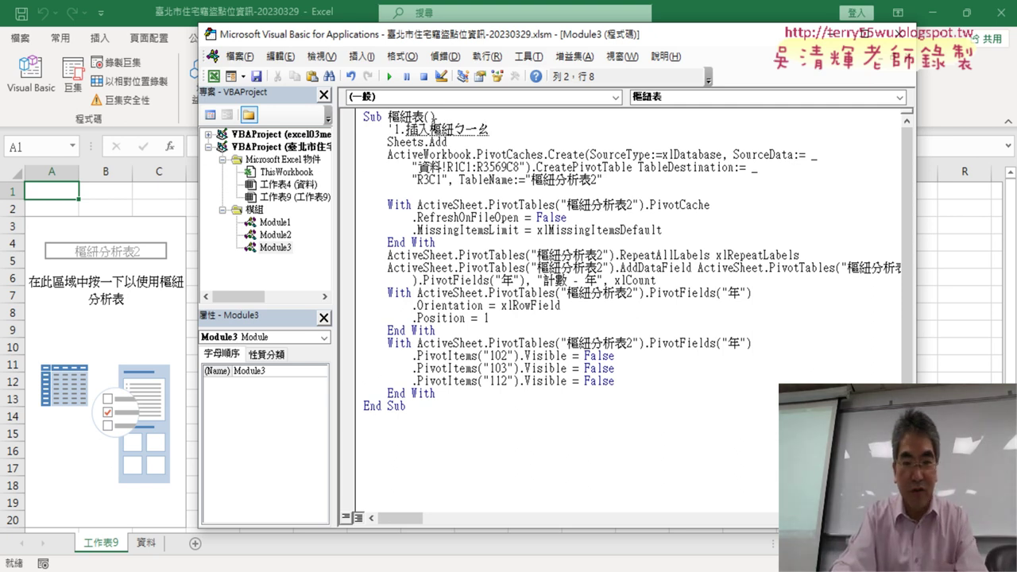
key(Return)
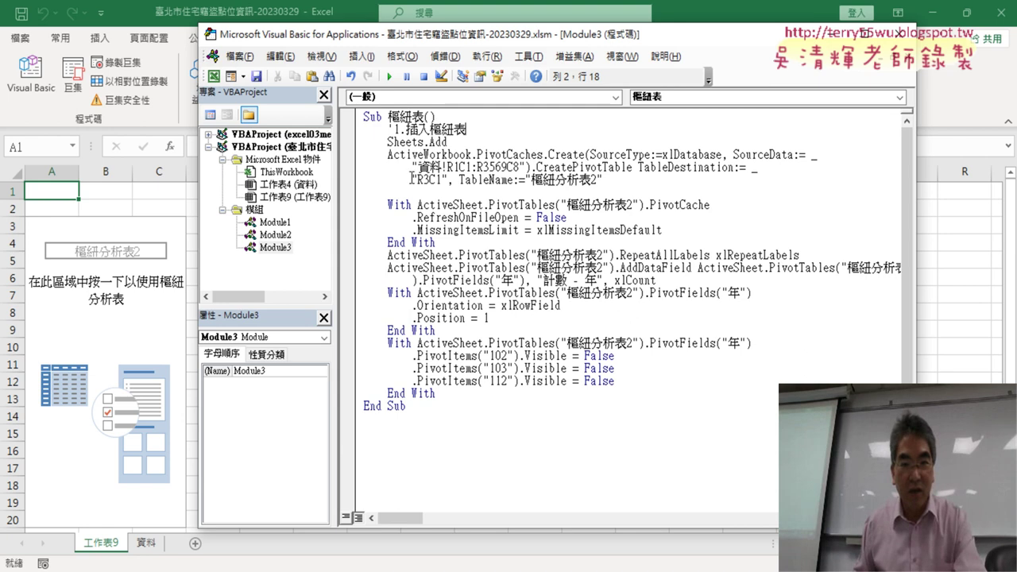
click(421, 192)
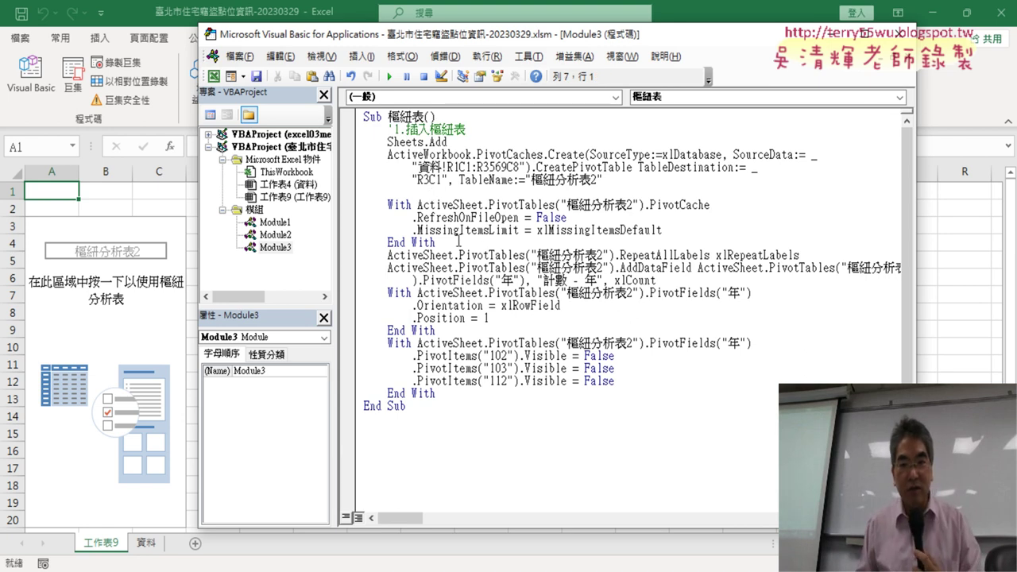
drag(457, 242, 363, 207)
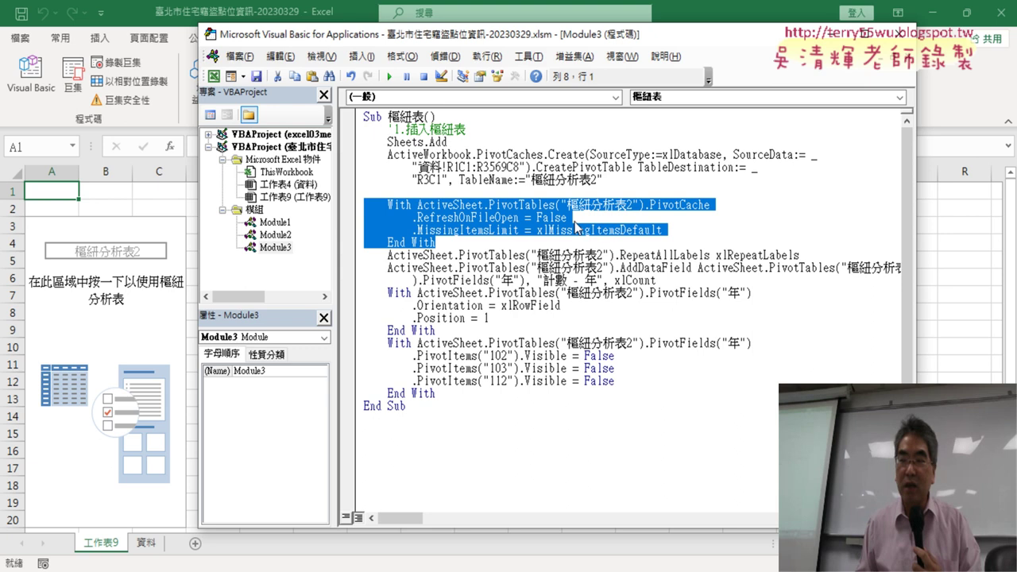
click(449, 243)
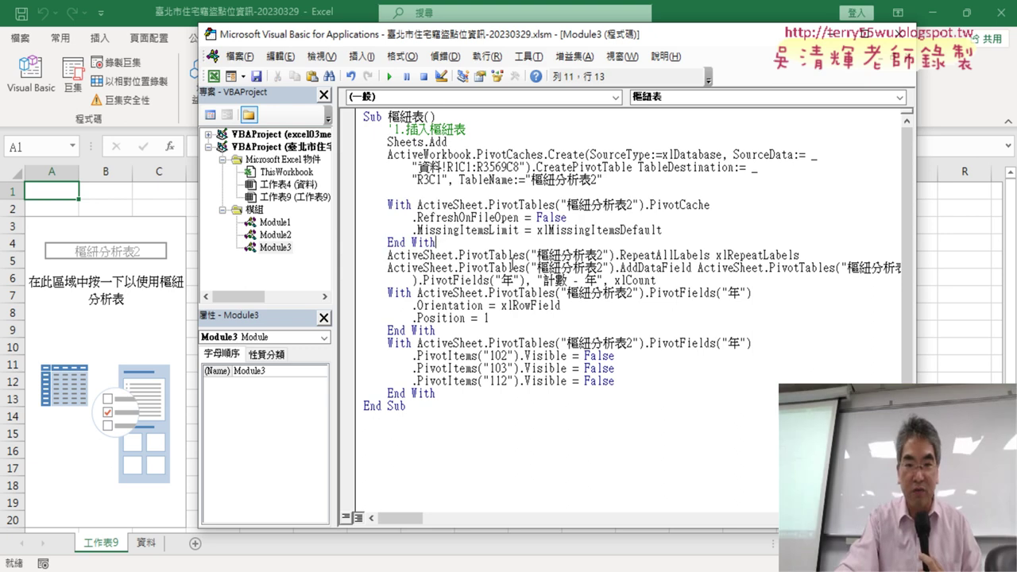
key(Return)
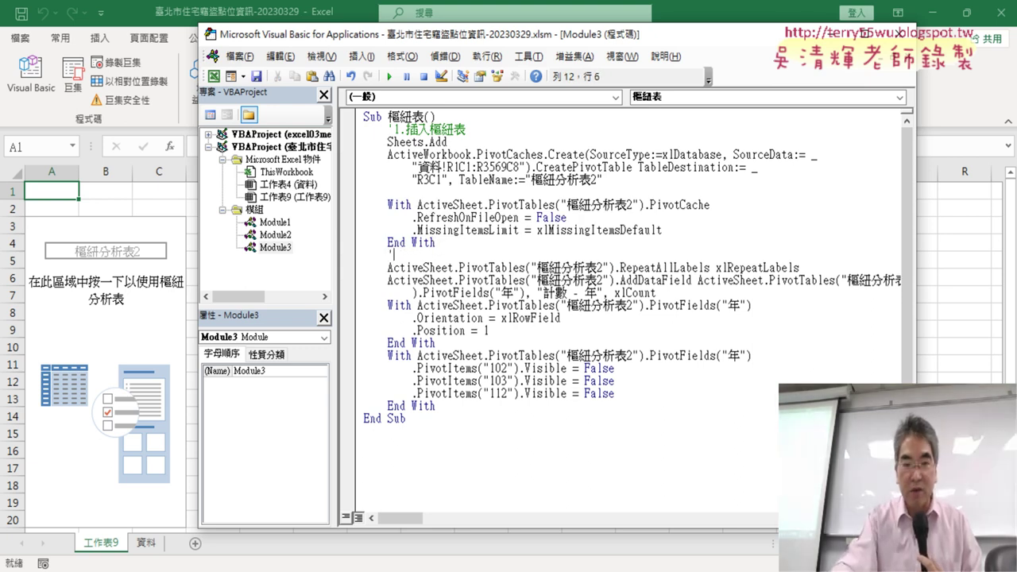
- Type the comment '2.年托拉到值, correcting characters in the IME
text('2)
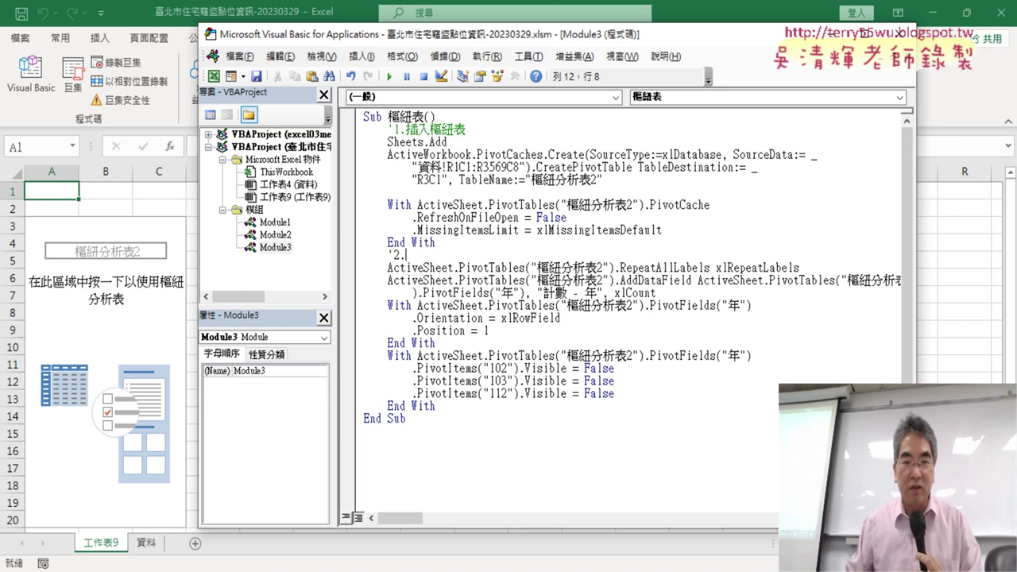
text(.)
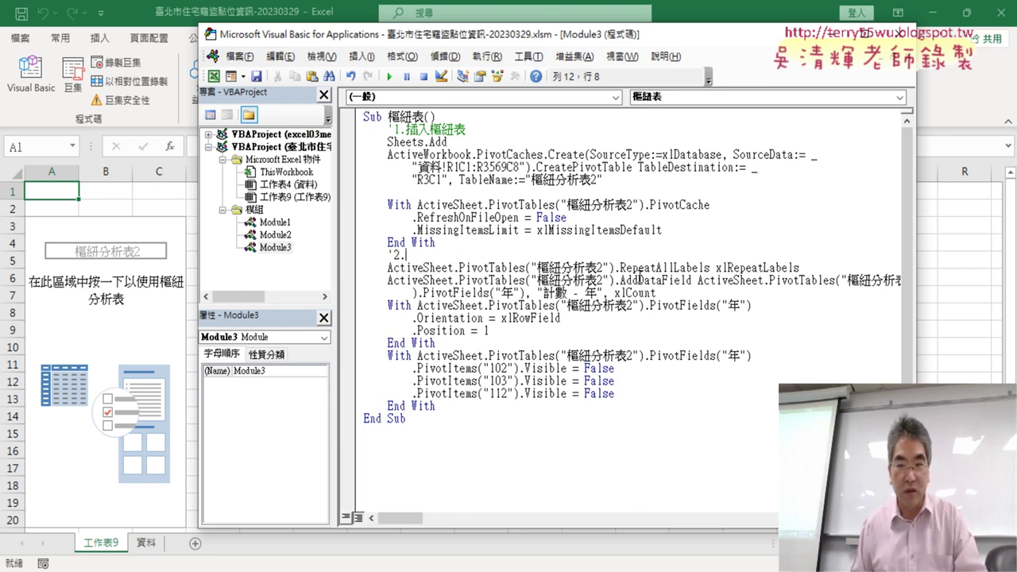
text(ne)
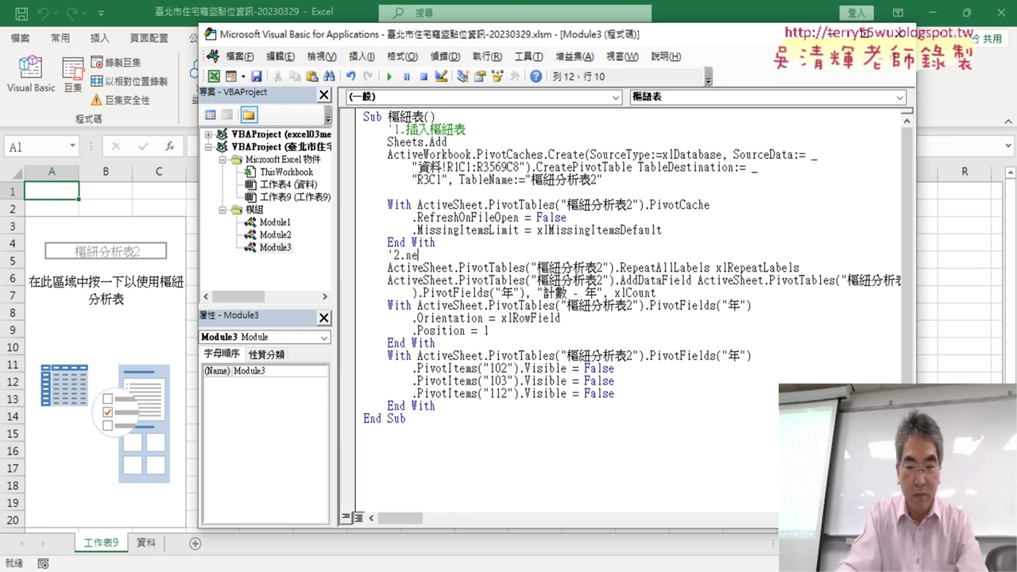
key(BackSpace)
key(BackSpace)
text(年)
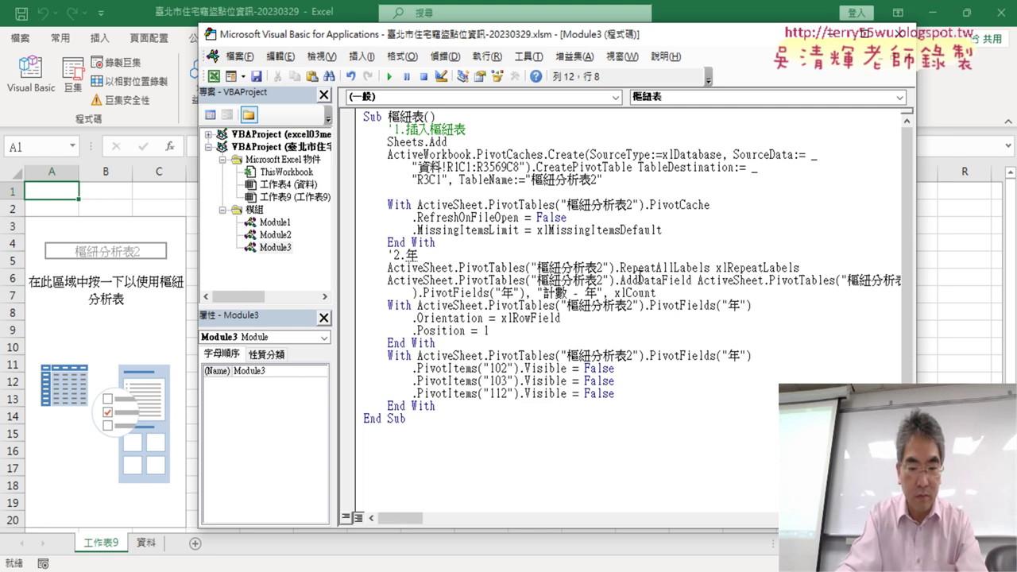
text(去又脫匀)
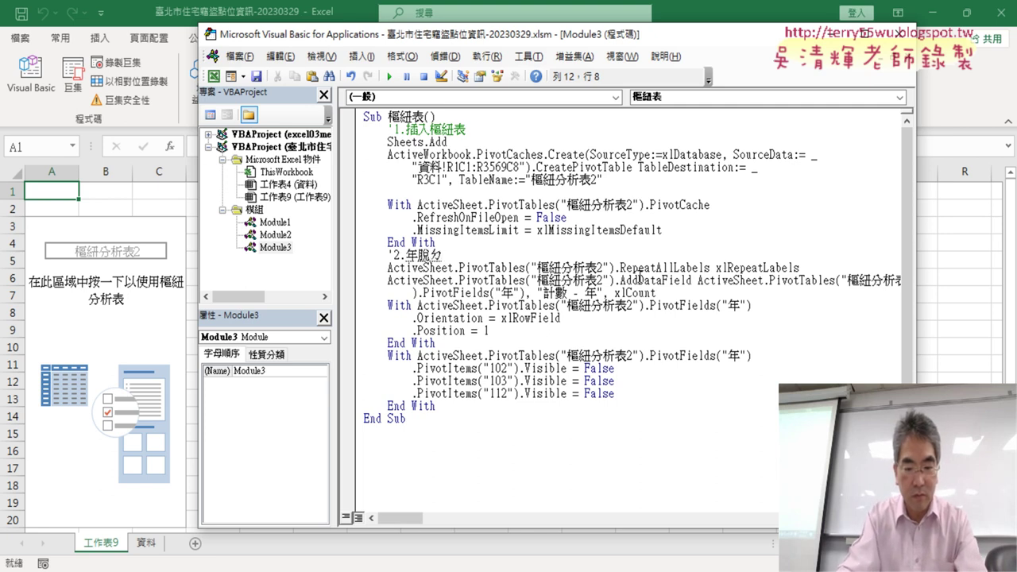
text(托搭到職)
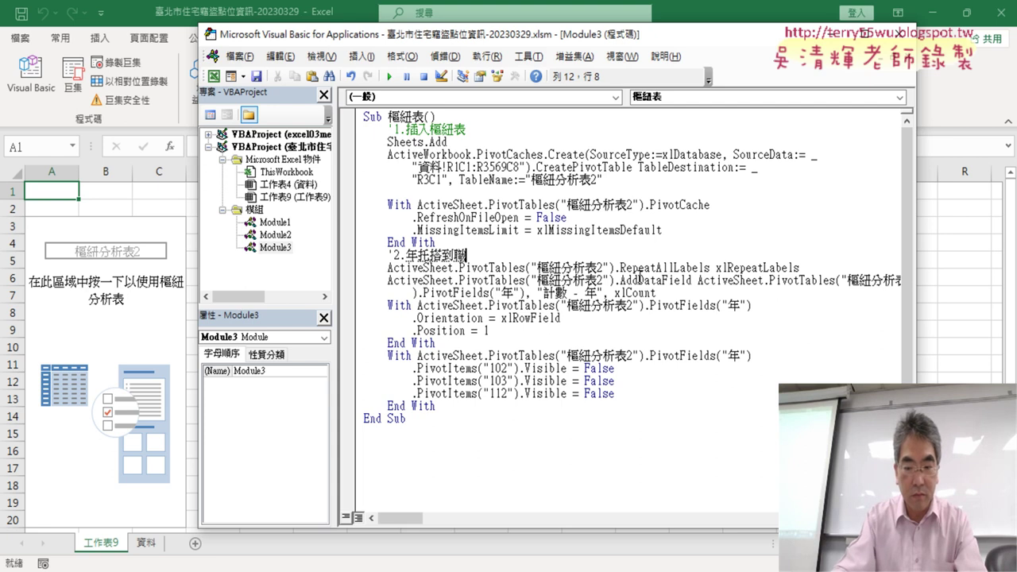
key(Down)
key(Down)
key(Return)
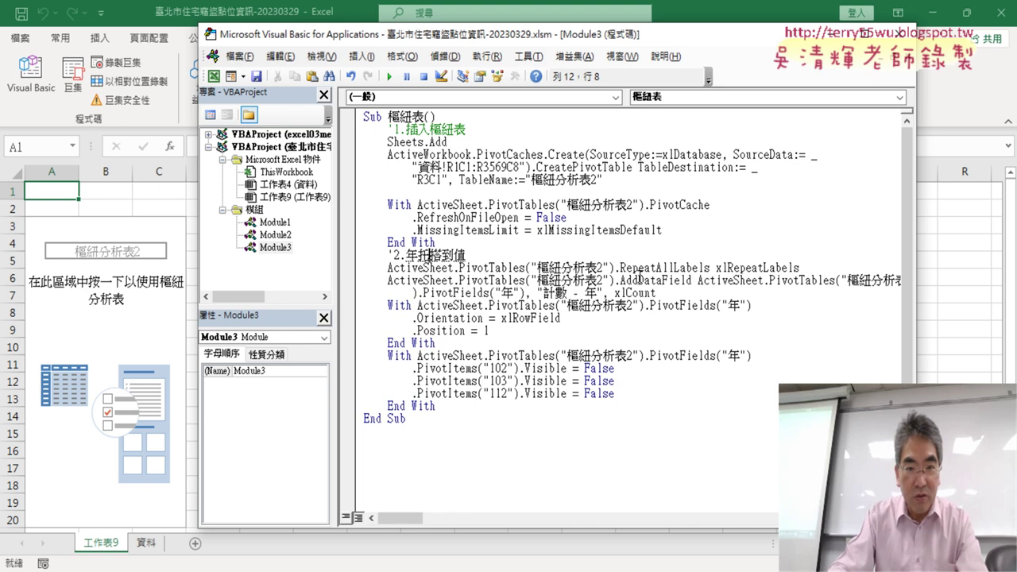
key(Left)
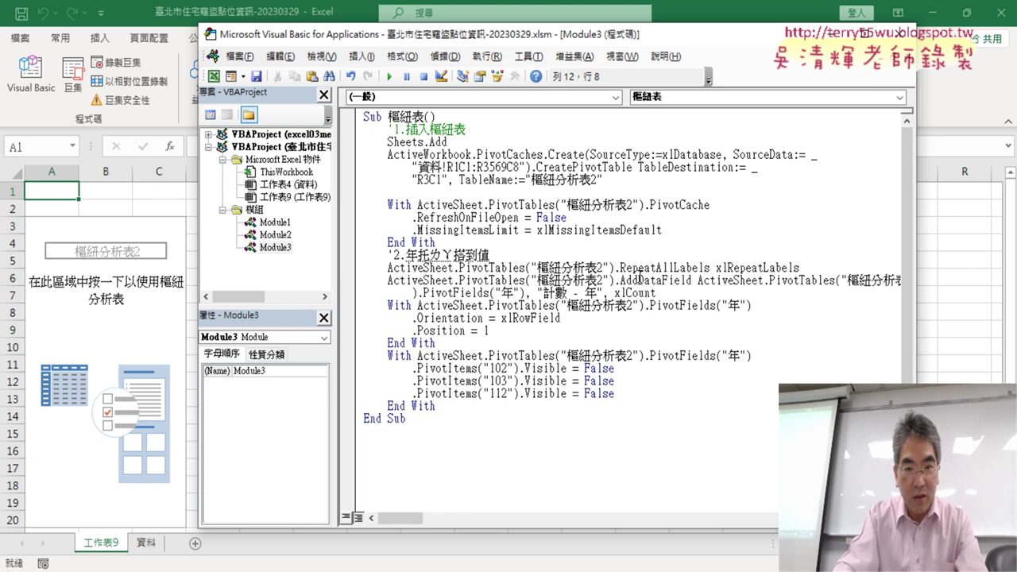
key(Left)
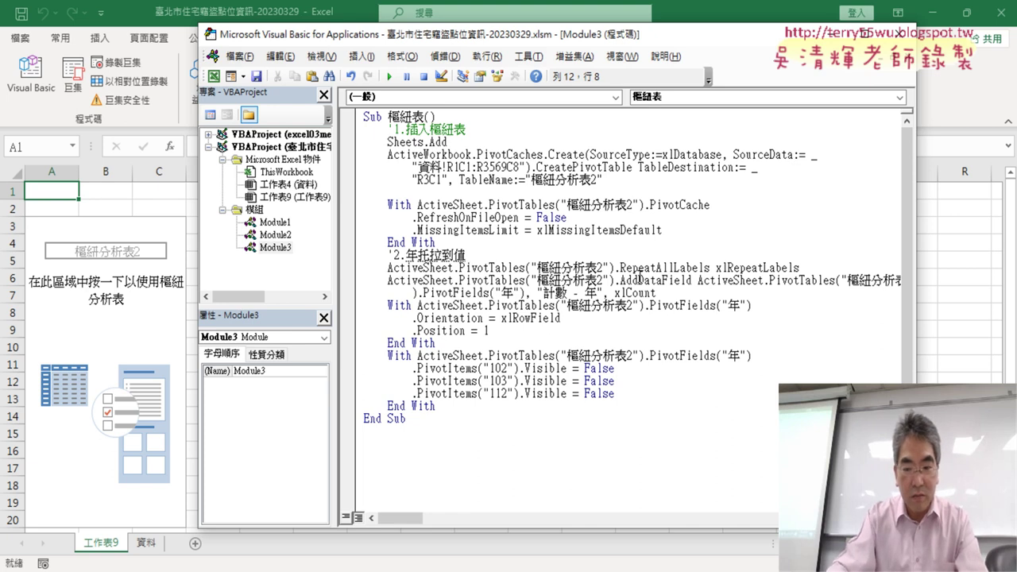
key(Left)
key(Left)
key(Left)
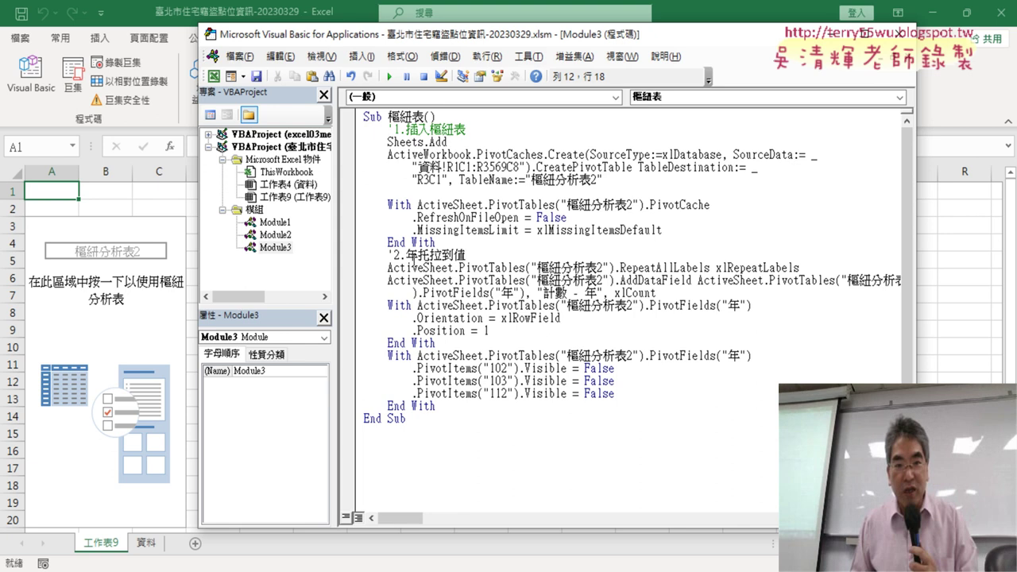
- Copy the '2.年托拉到值 comment line
drag(467, 255, 388, 255)
key(ctrl+c)
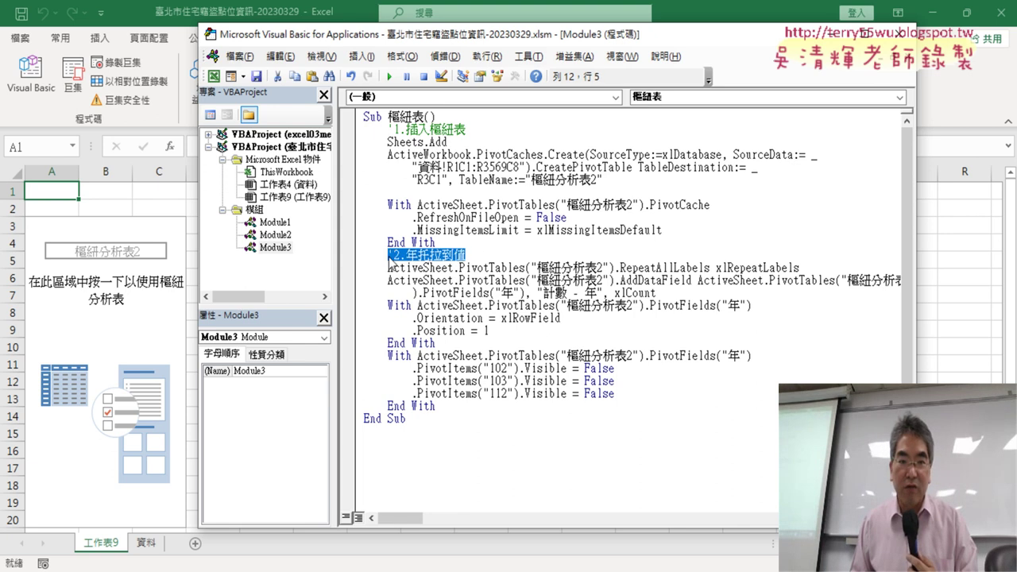
right_click(402, 260)
click(444, 288)
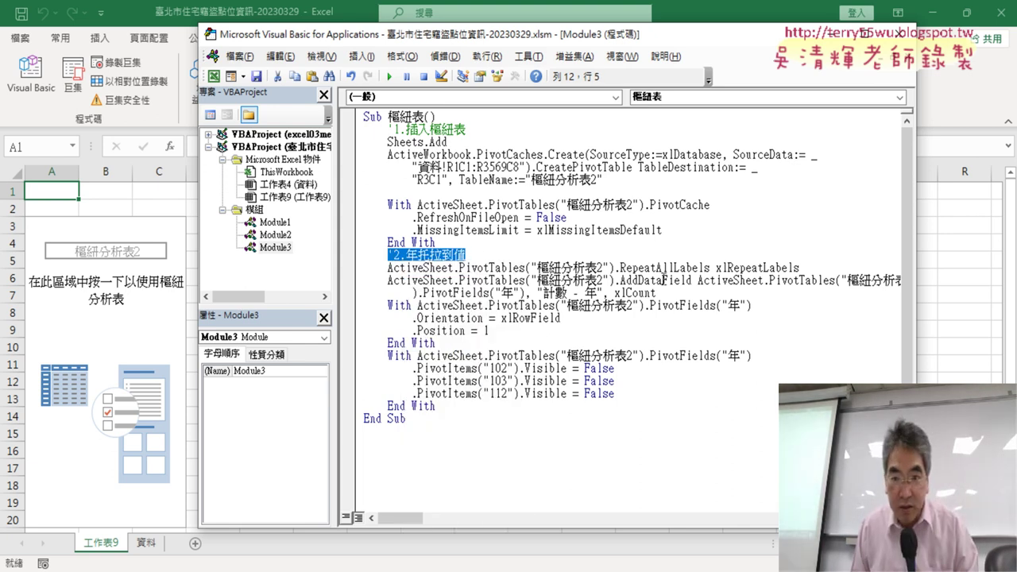
- Paste the comment after the xlCount line and edit it into '3.年托拉到列
click(691, 293)
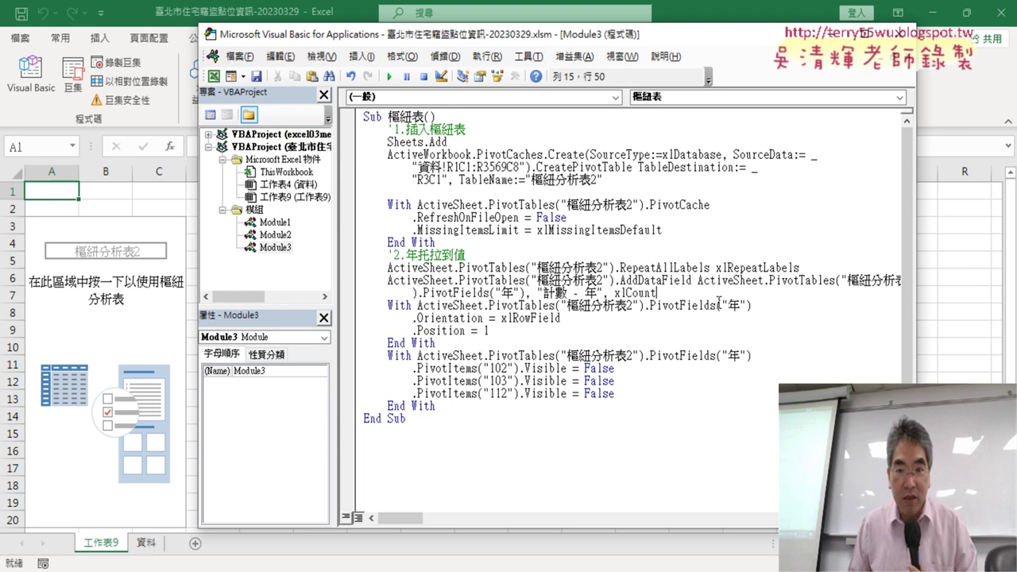
key(Return)
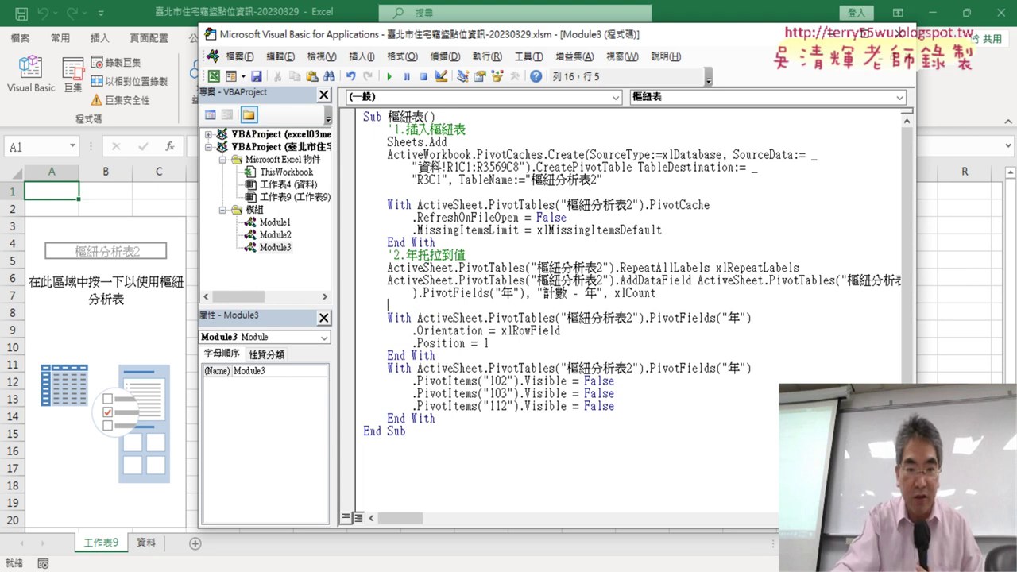
key(ctrl+v)
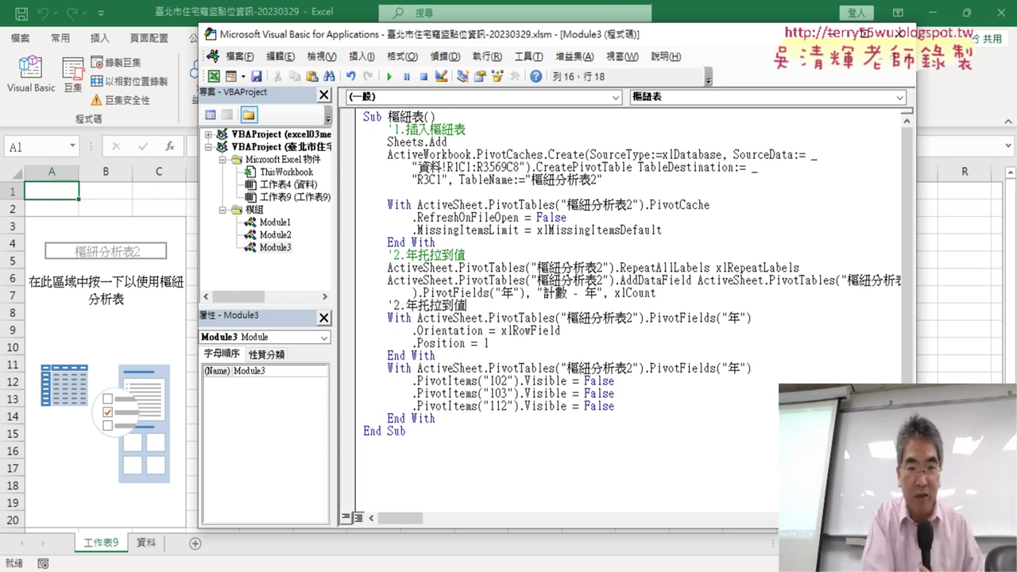
key(BackSpace)
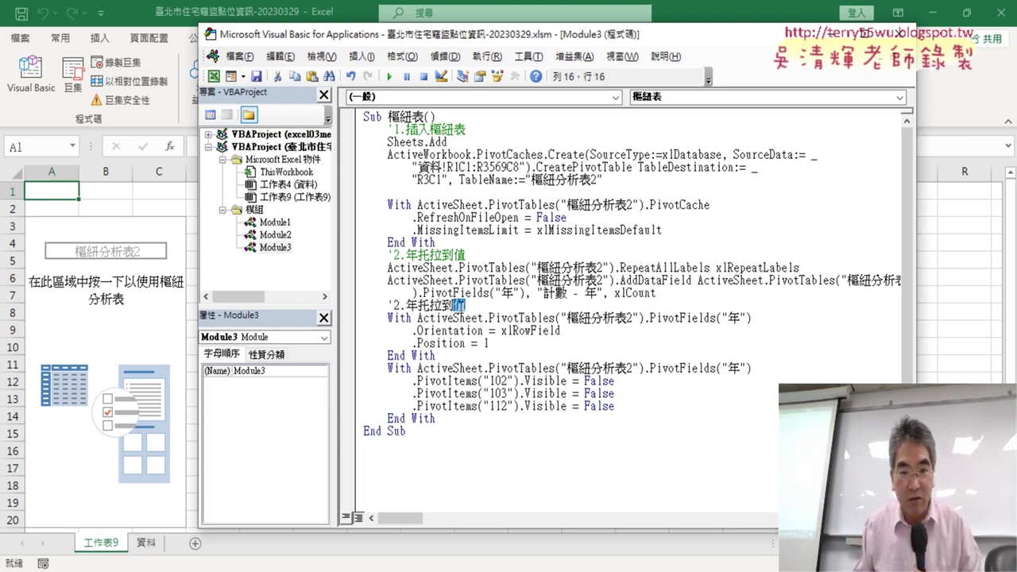
text(ㄌㄧㄝˋ)
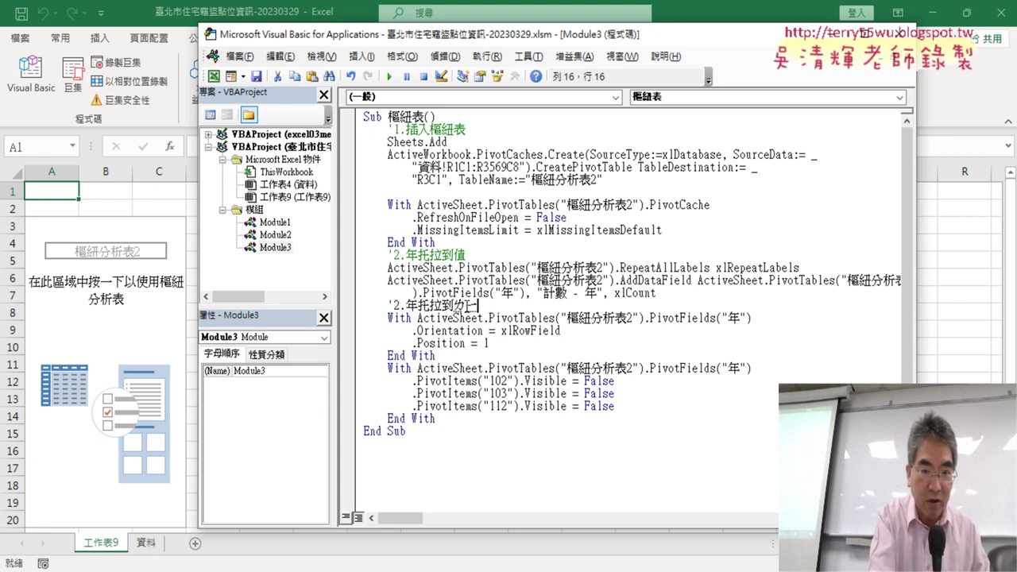
click(395, 305)
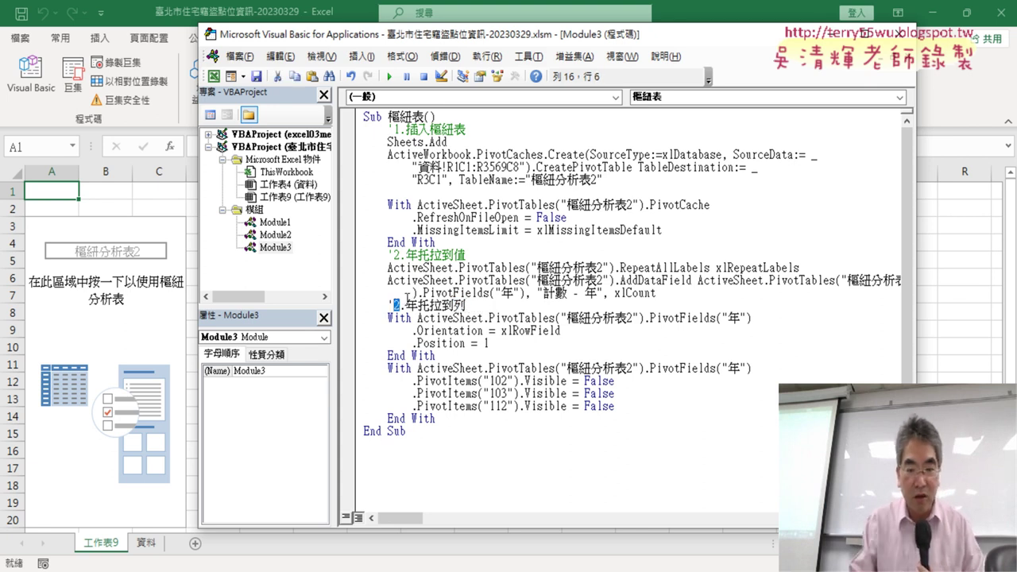
text(3)
- Add the comment '4.隱藏102、103、112 above the PivotItems block after the row-field End With
click(462, 356)
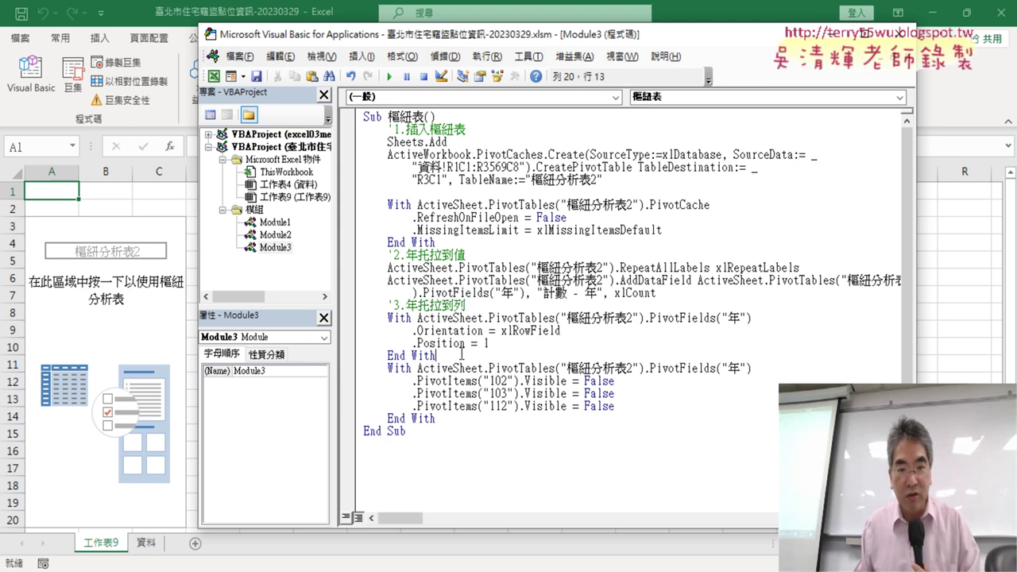
key(Return)
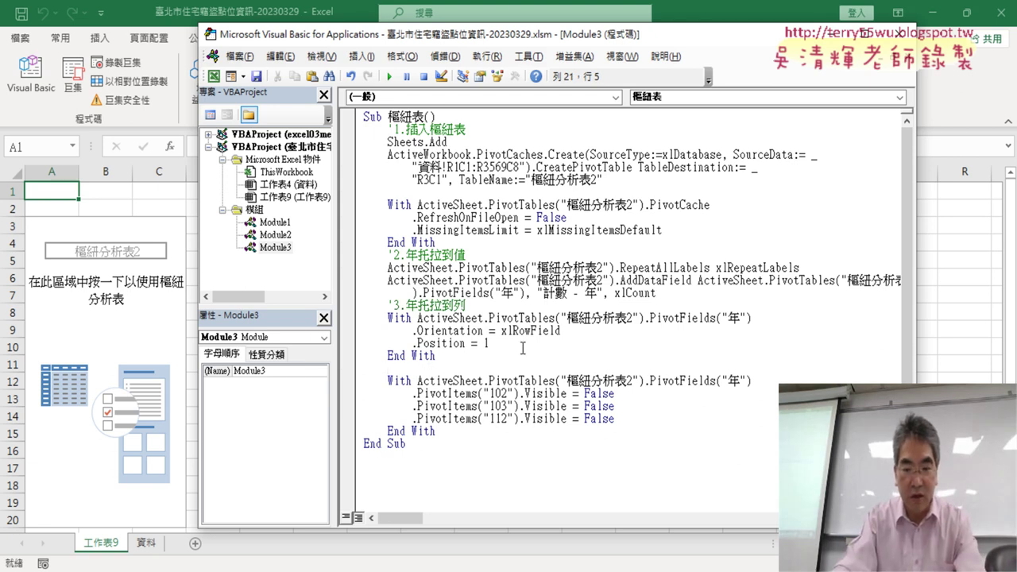
text(ㄎ)
key(BackSpace)
text('4.篩)
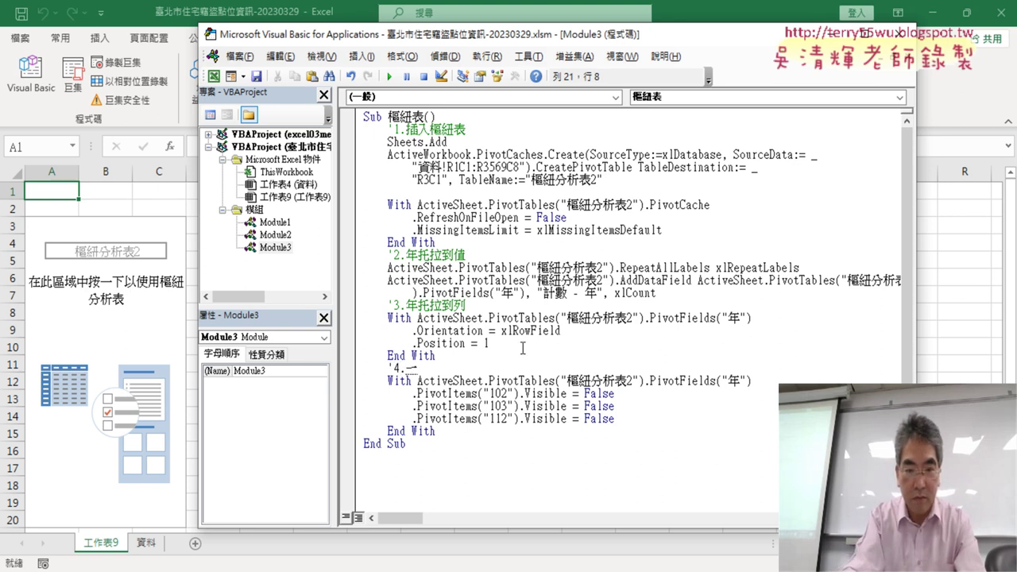
key(BackSpace)
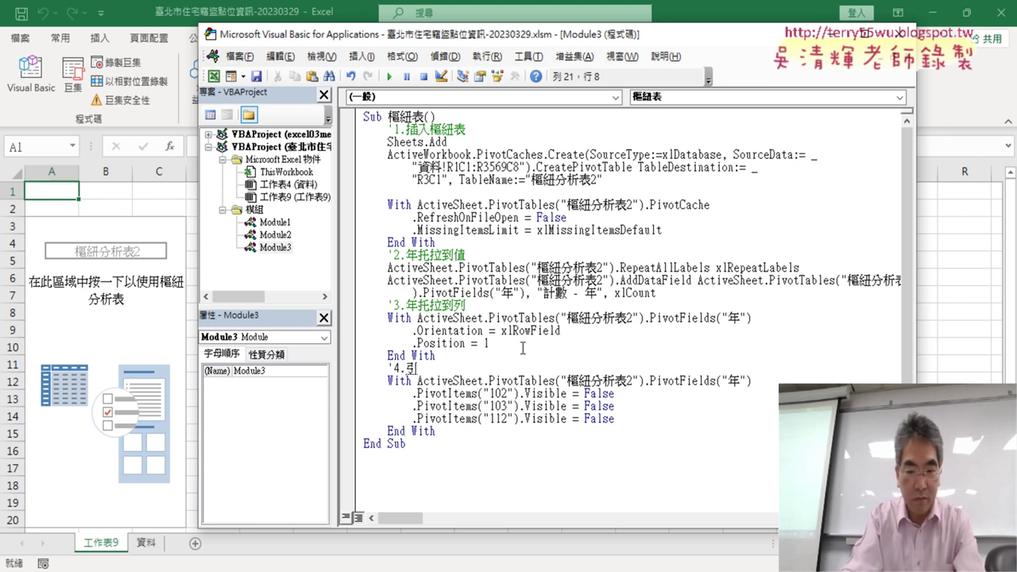
text(隱藏)
key(Return)
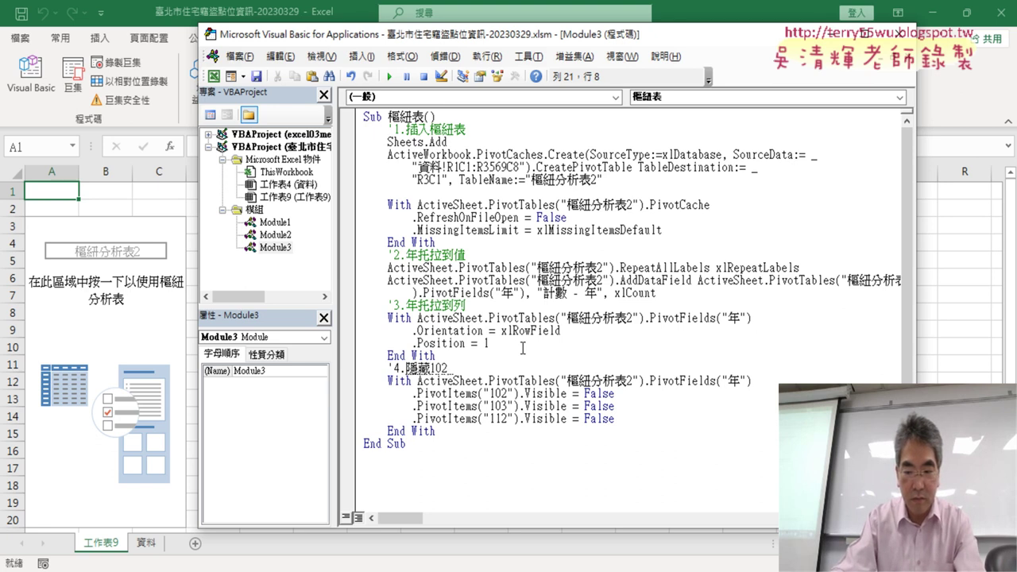
text(12)
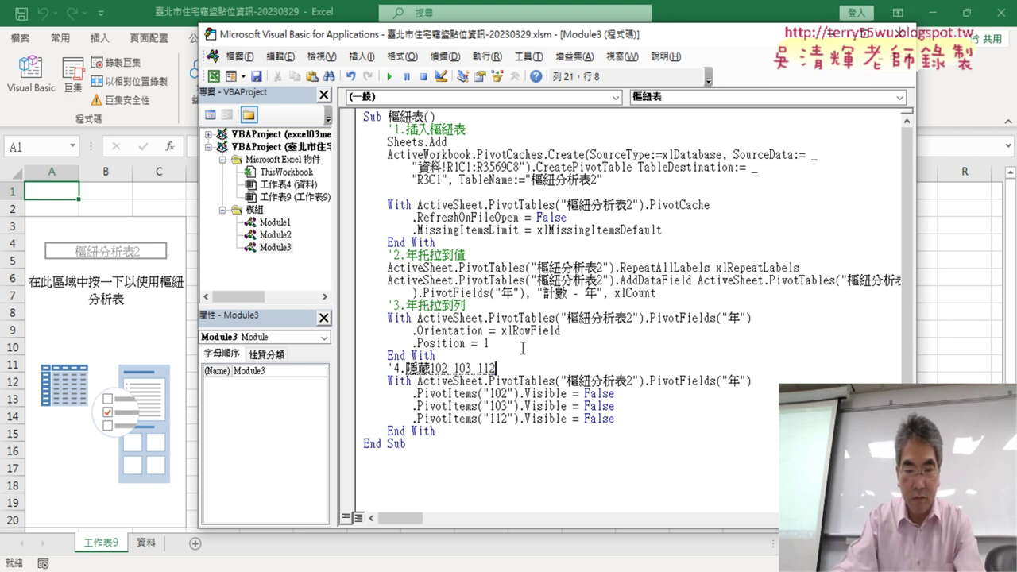
key(Return)
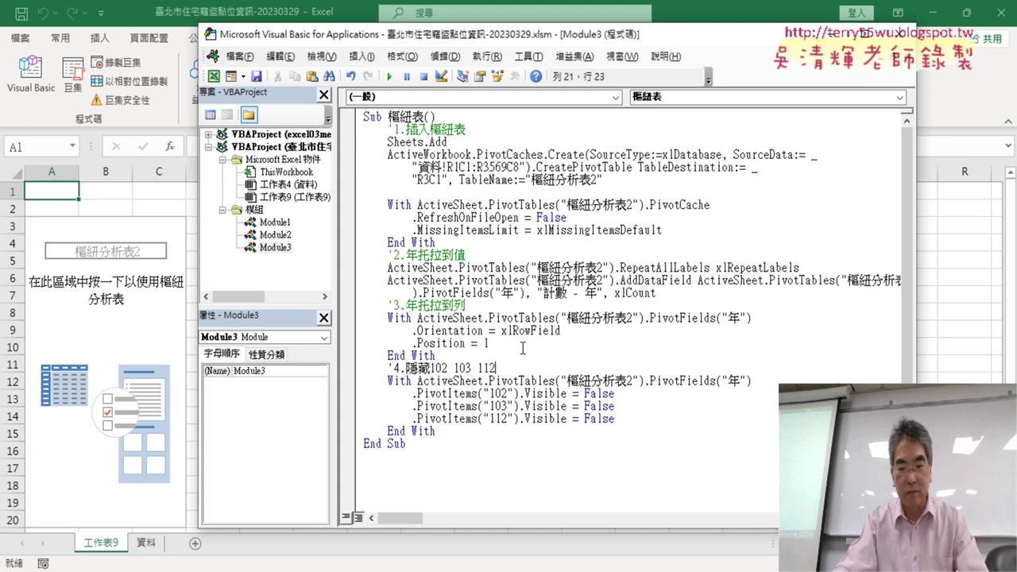
key(Left)
key(Left)
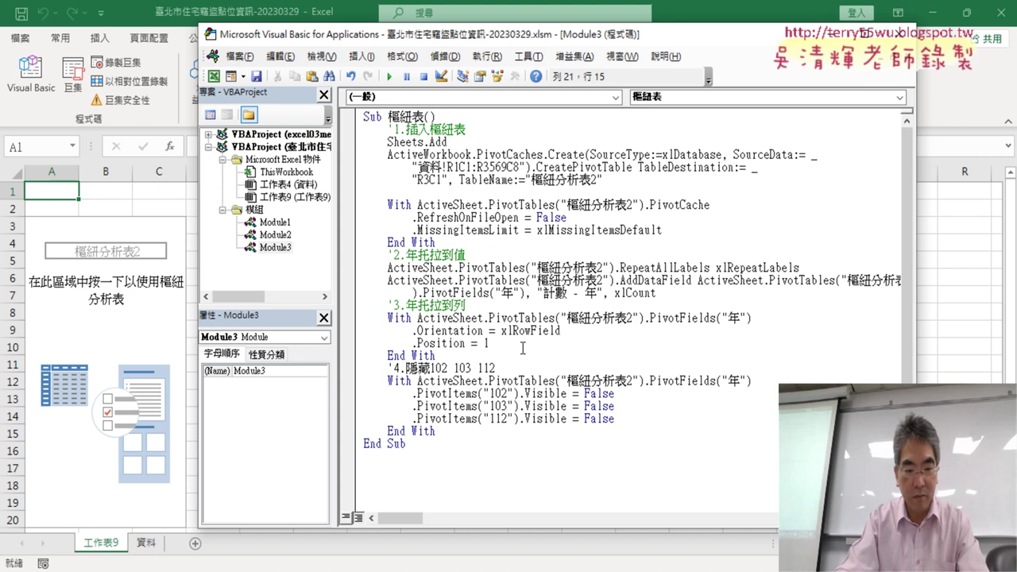
text(103、)
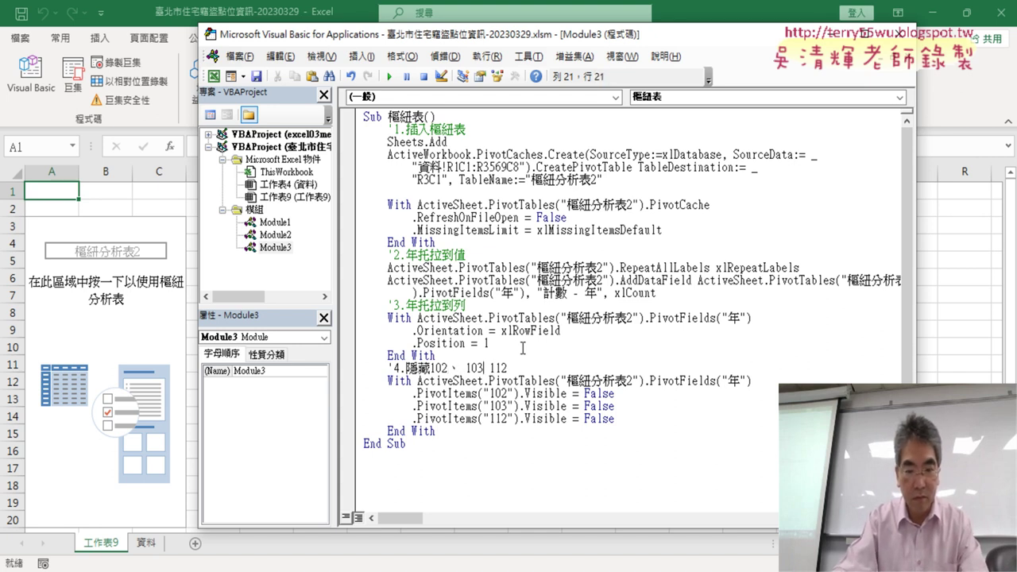
text( 1)
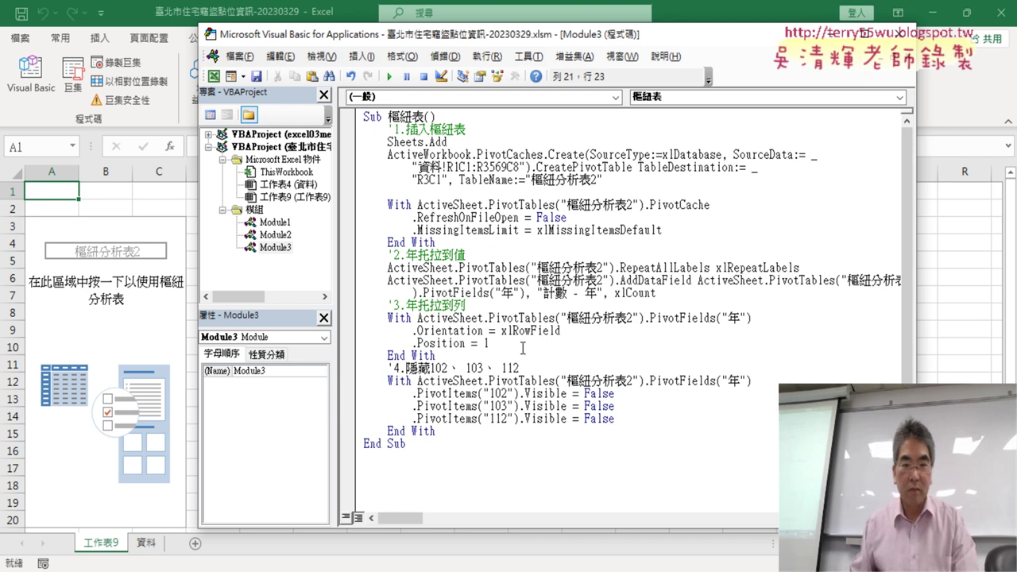
click(626, 391)
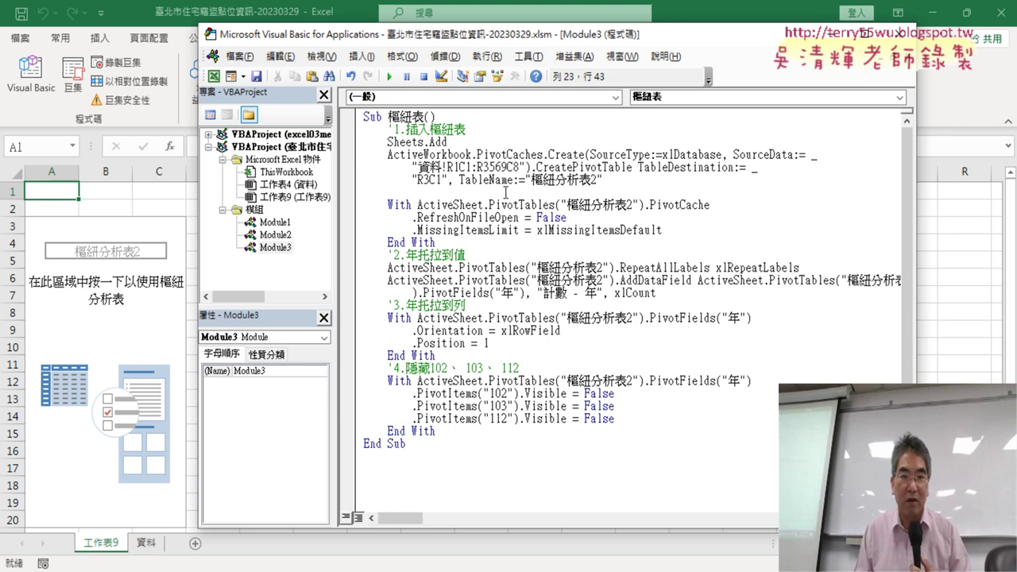
- Delete the blank line above the PivotCache block, then narrow the code window and shift it right
click(506, 192)
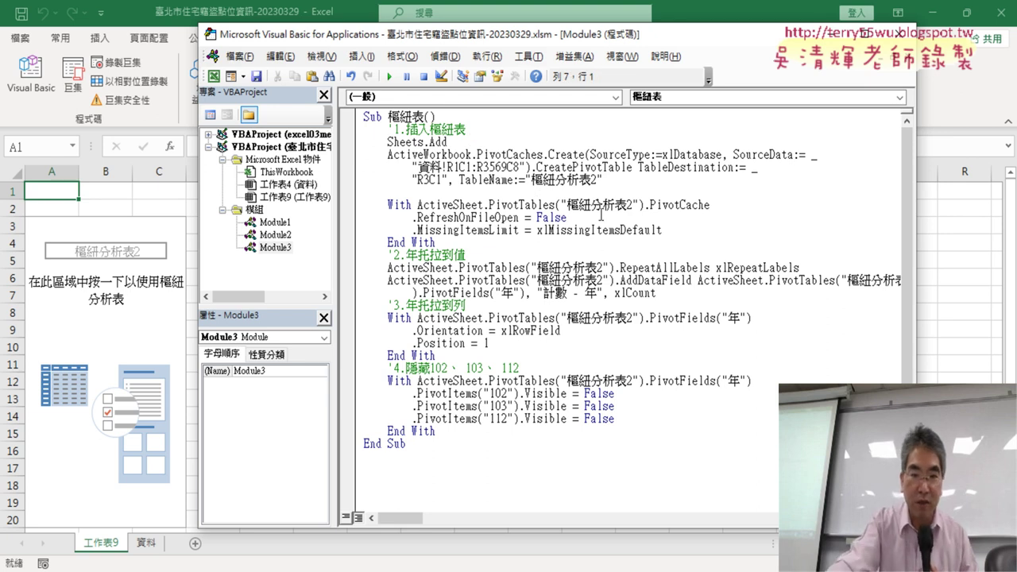
key(Delete)
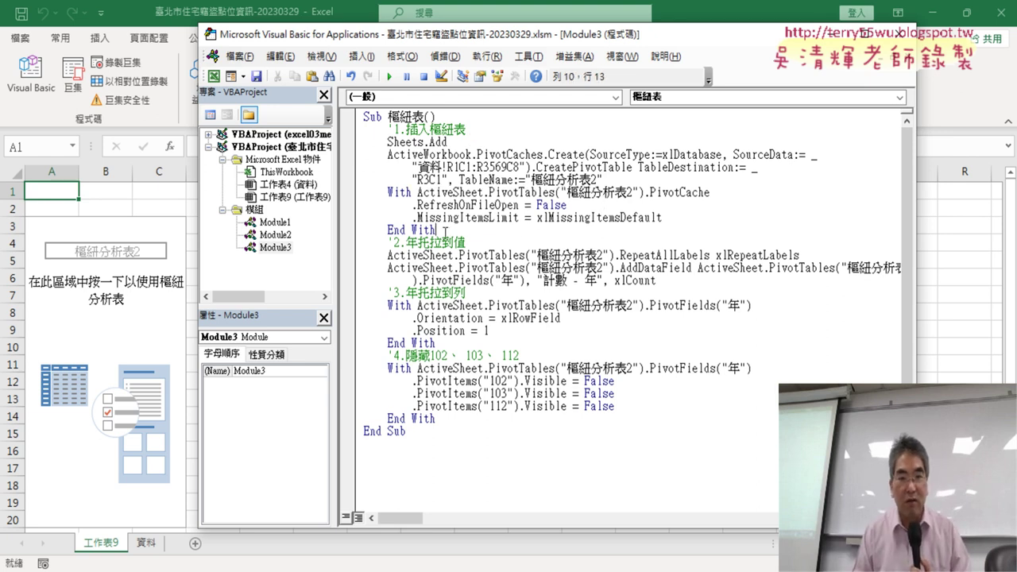
mouse_move(445, 230)
mouse_down()
mouse_move(344, 143)
mouse_move(342, 155)
mouse_up()
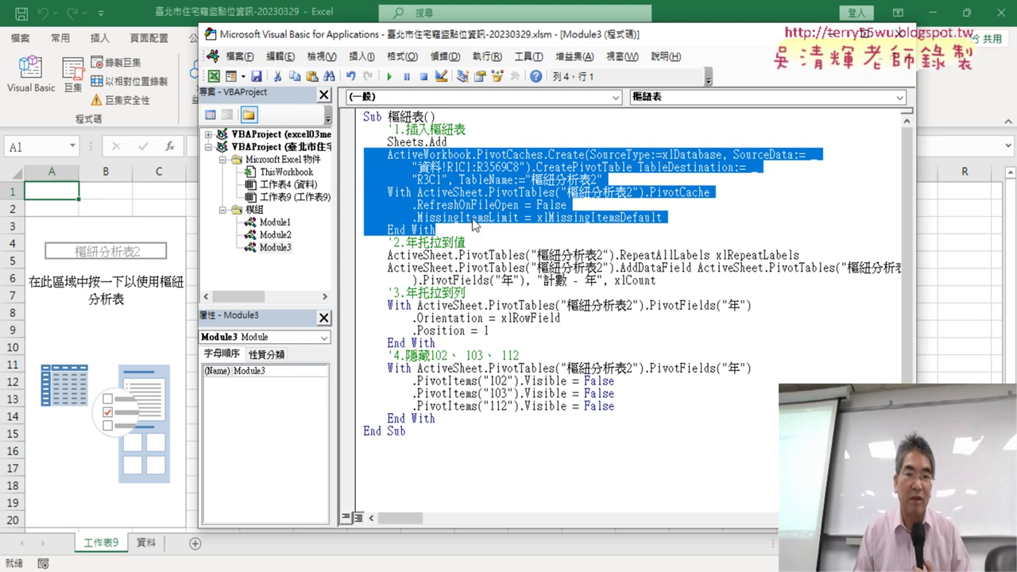
click(473, 218)
drag(914, 266, 883, 266)
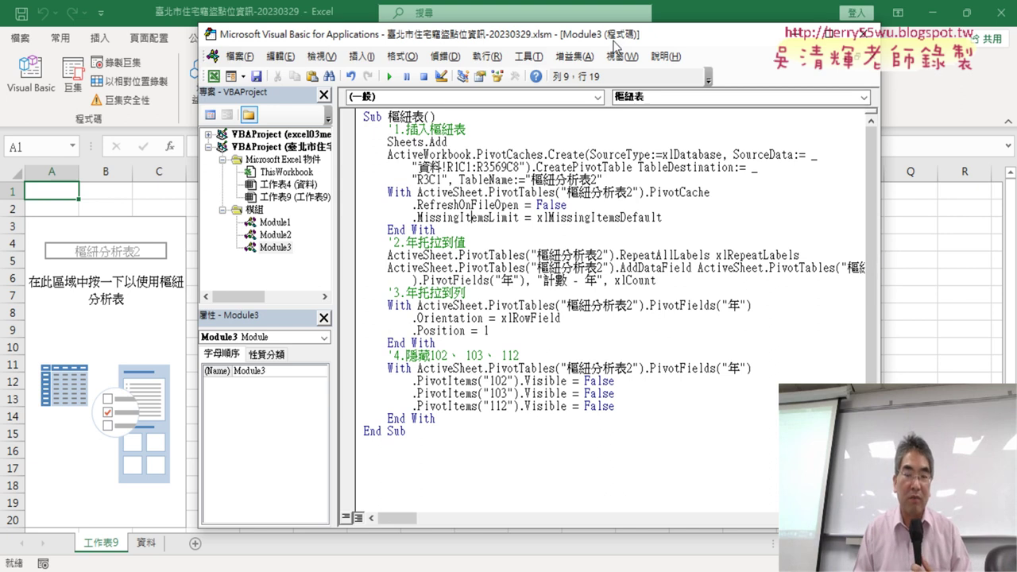
drag(614, 38, 665, 34)
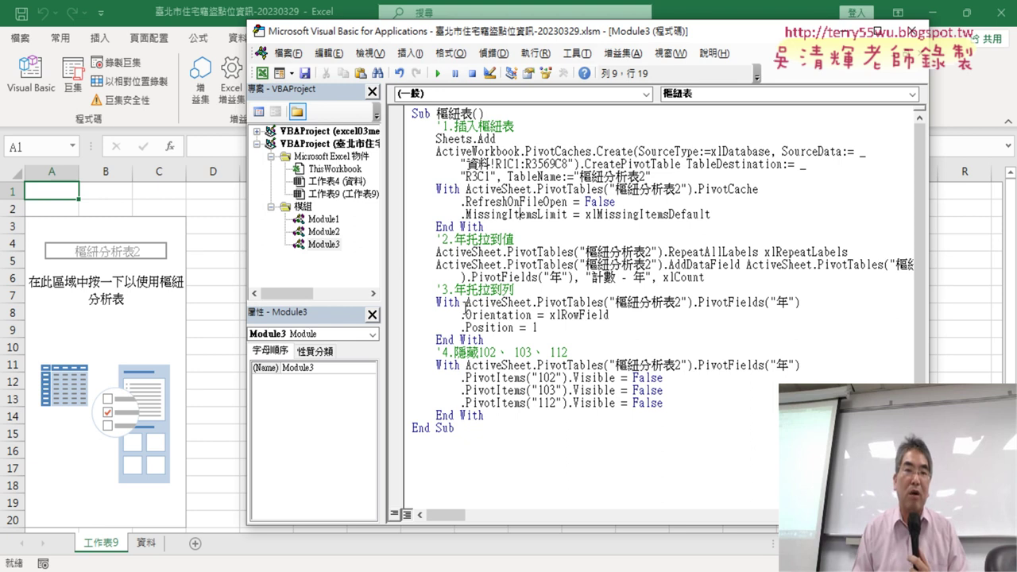
- Delete the 工作表9 sheet, confirming the deletion, and go back to the Visual Basic editor
right_click(112, 551)
click(185, 352)
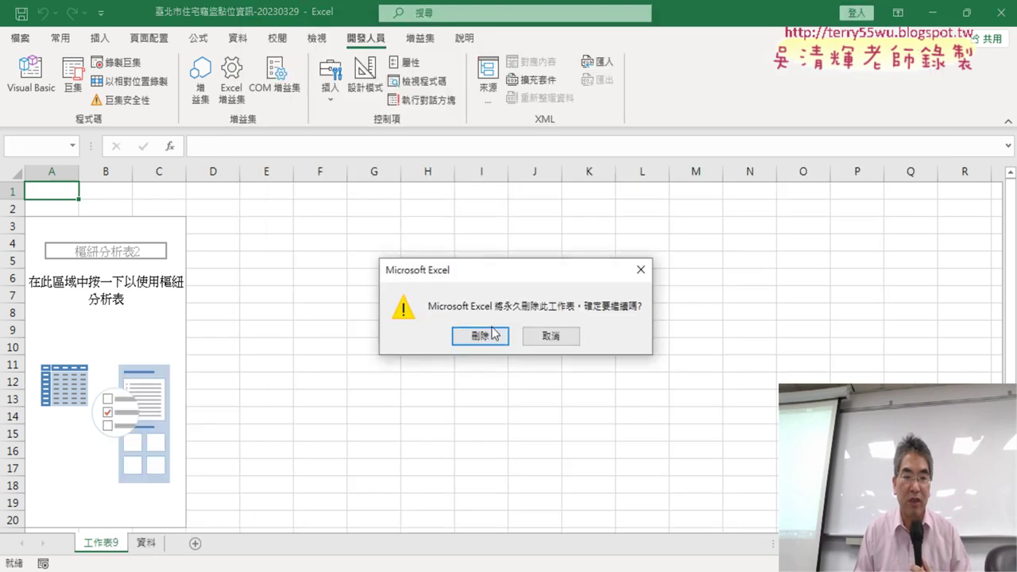
click(480, 336)
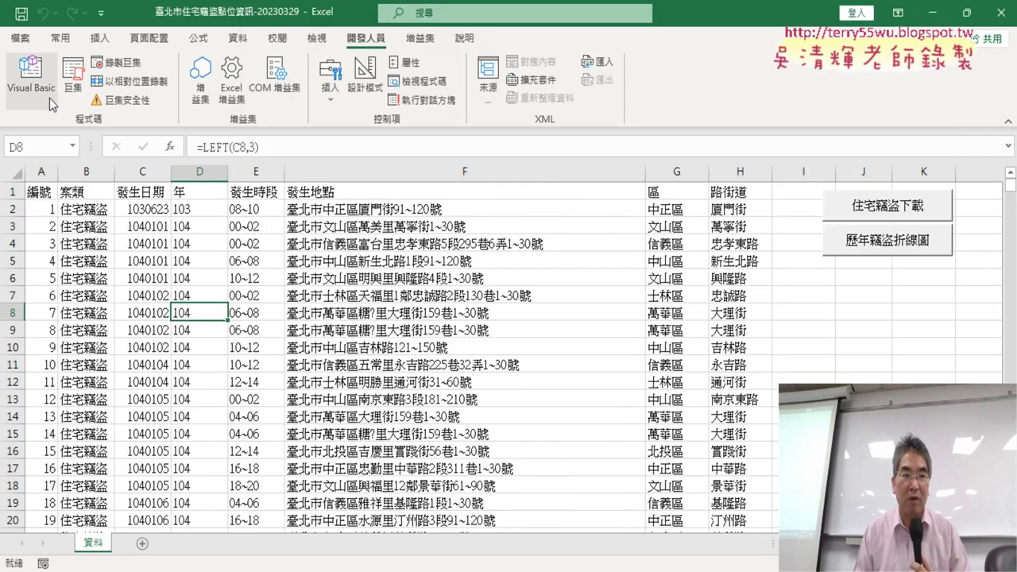
click(42, 79)
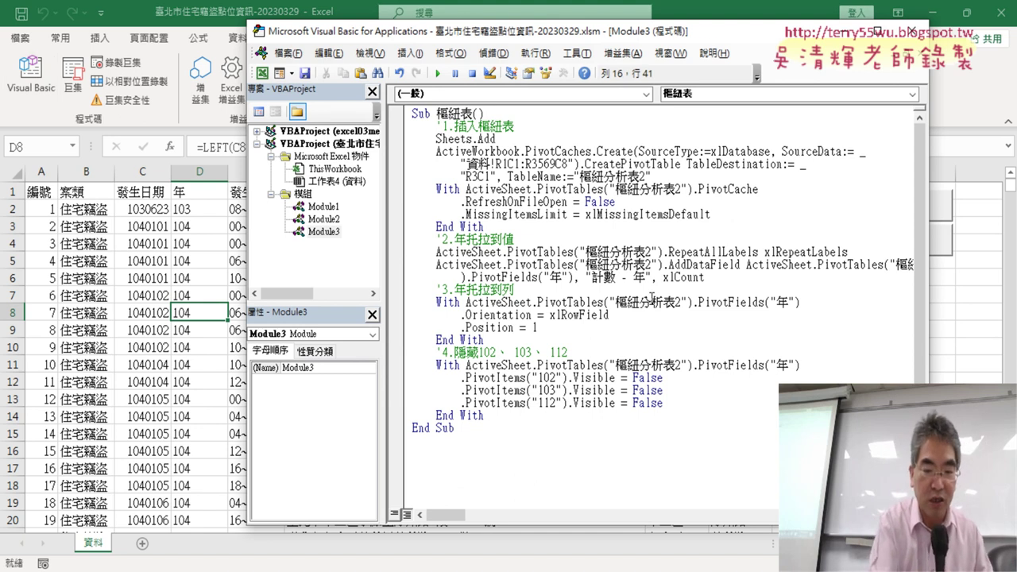
- Step through the 樞紐表 macro with F8, building 樞紐分析表2 on 工作表10 and hiding years 102 and 103
key(F8)
key(F8)
key(F8)
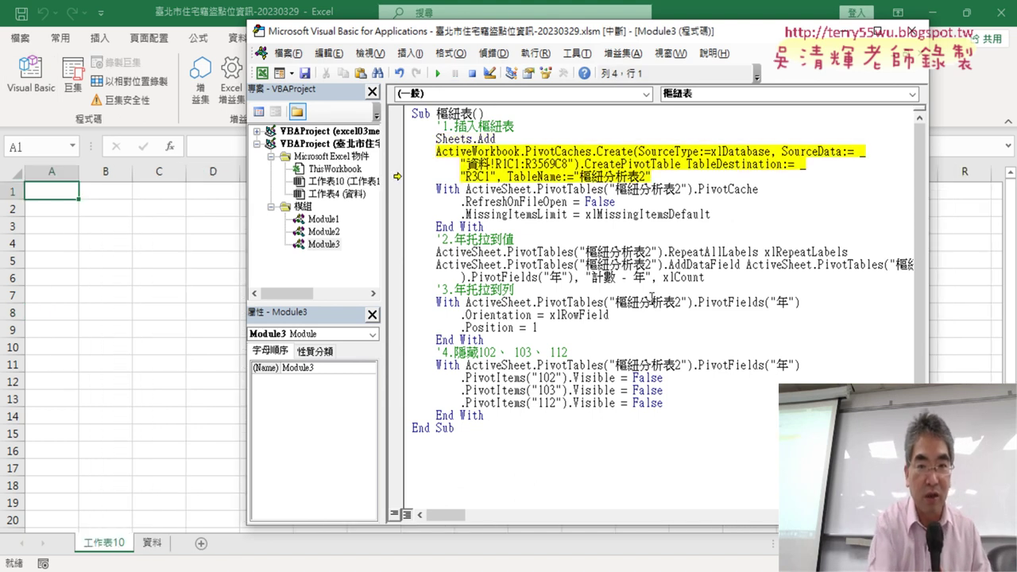
key(F8)
key(F8)
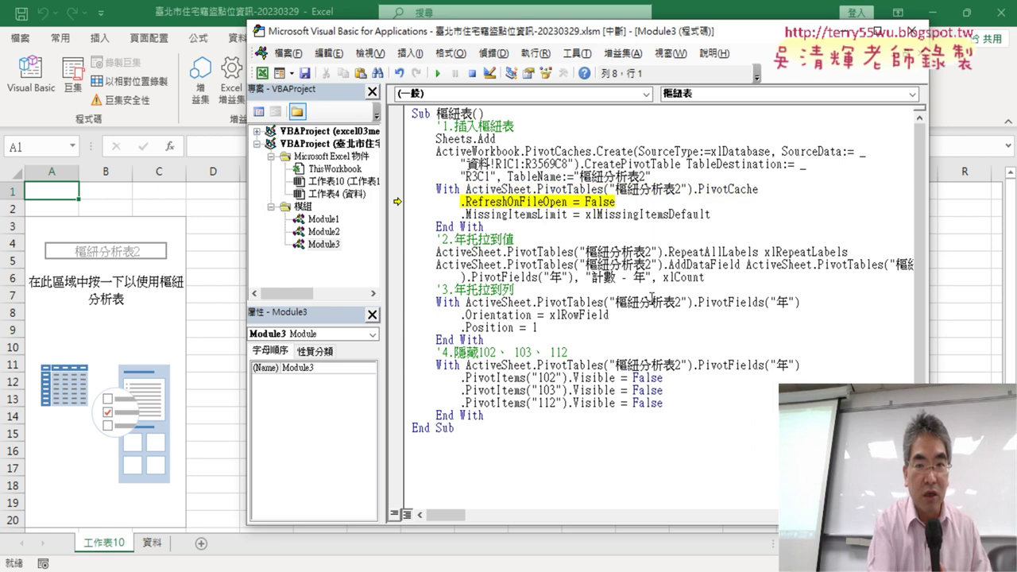
key(F8)
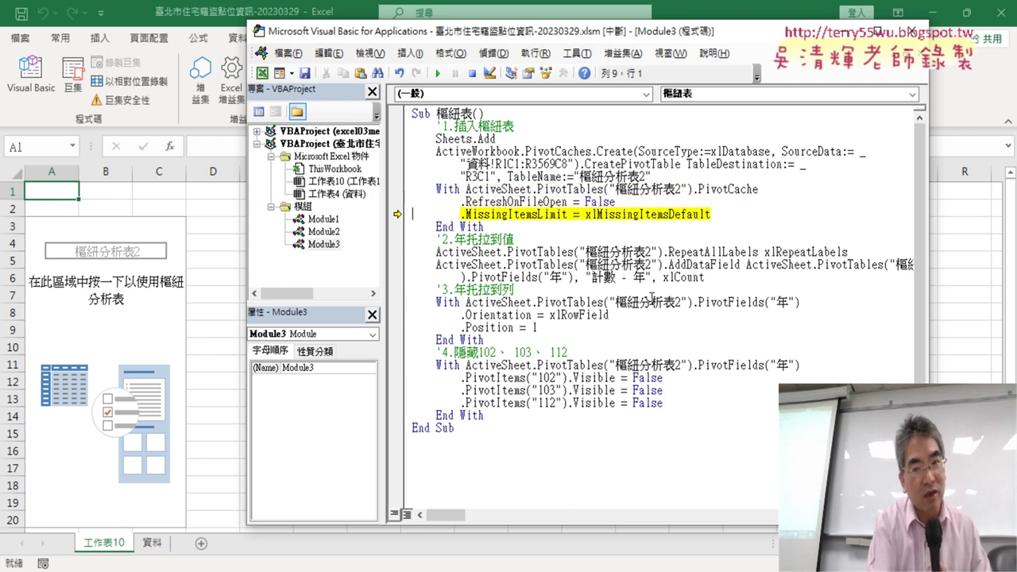
key(F8)
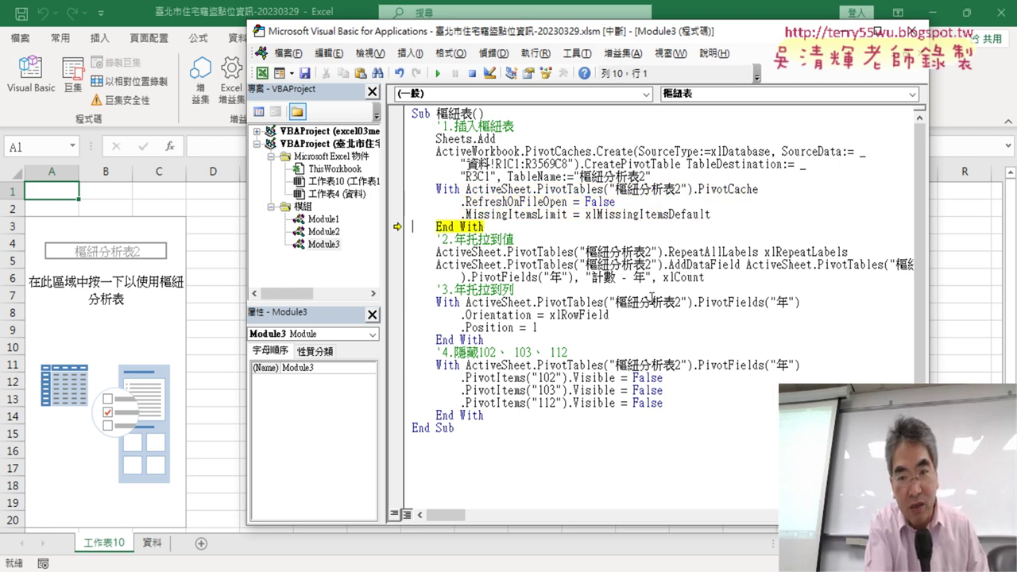
key(F8)
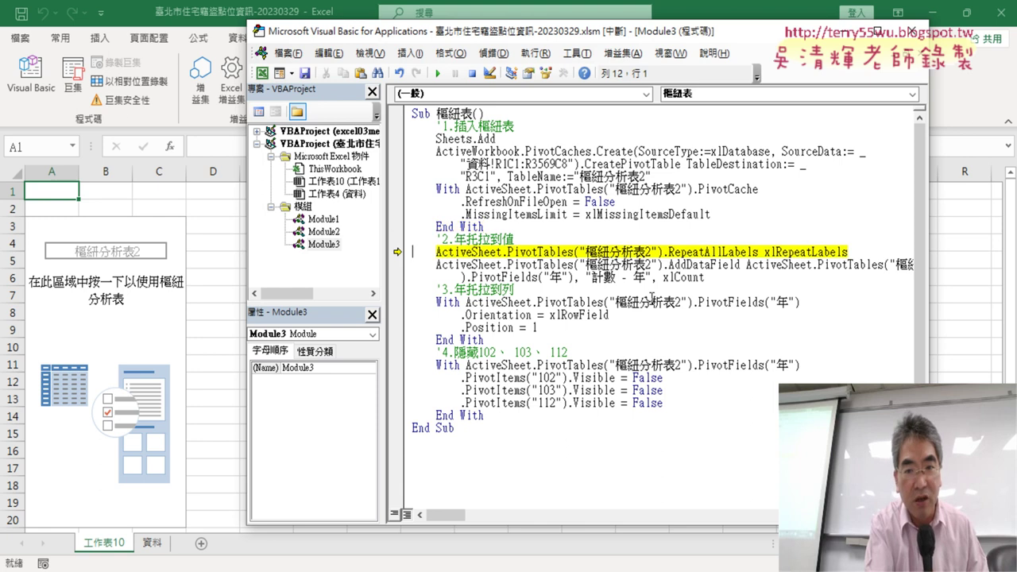
key(F8)
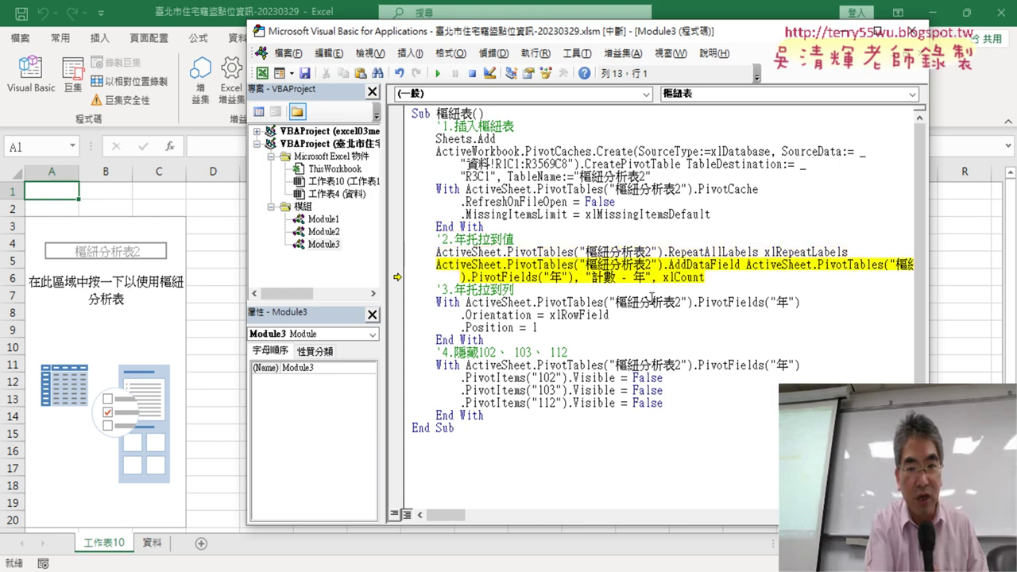
key(F8)
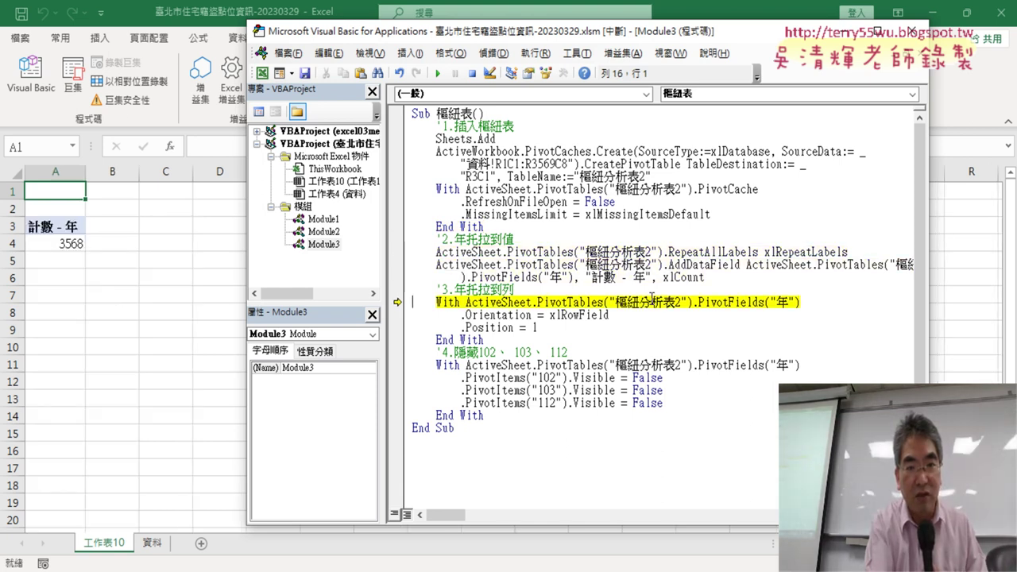
key(F8)
key(F8)
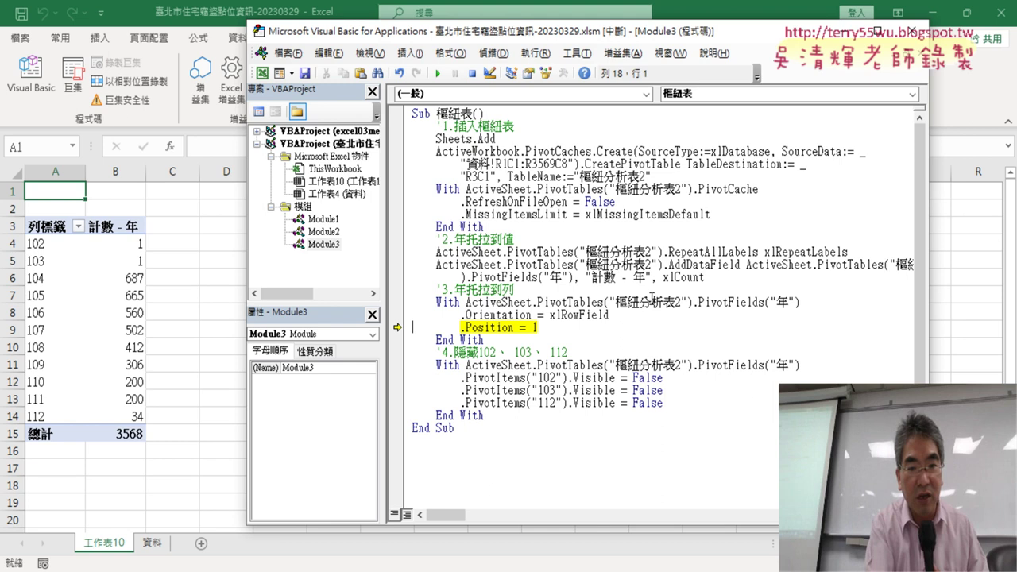
key(F8)
key(F8)
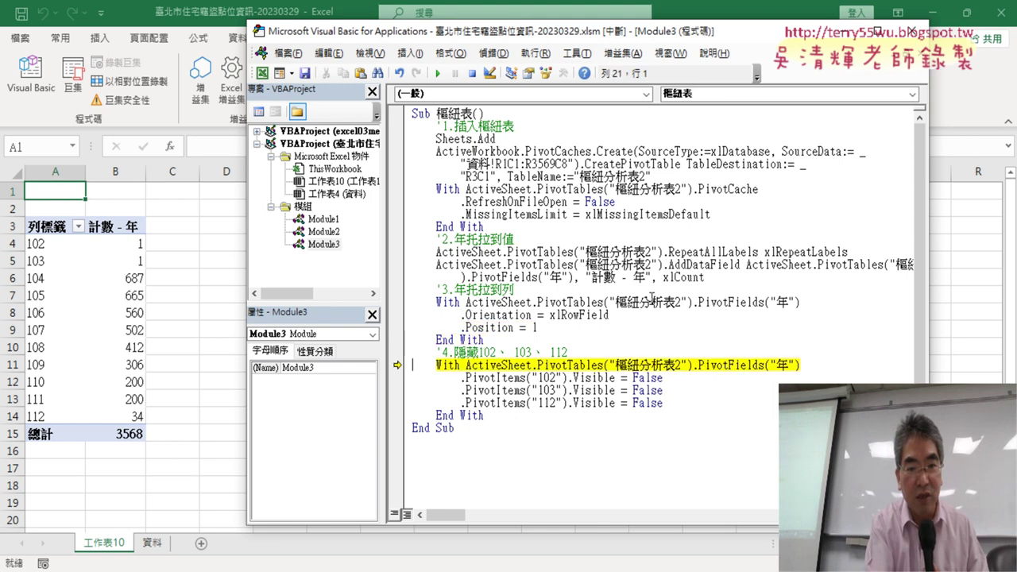
key(F8)
key(F8)
key(F8)
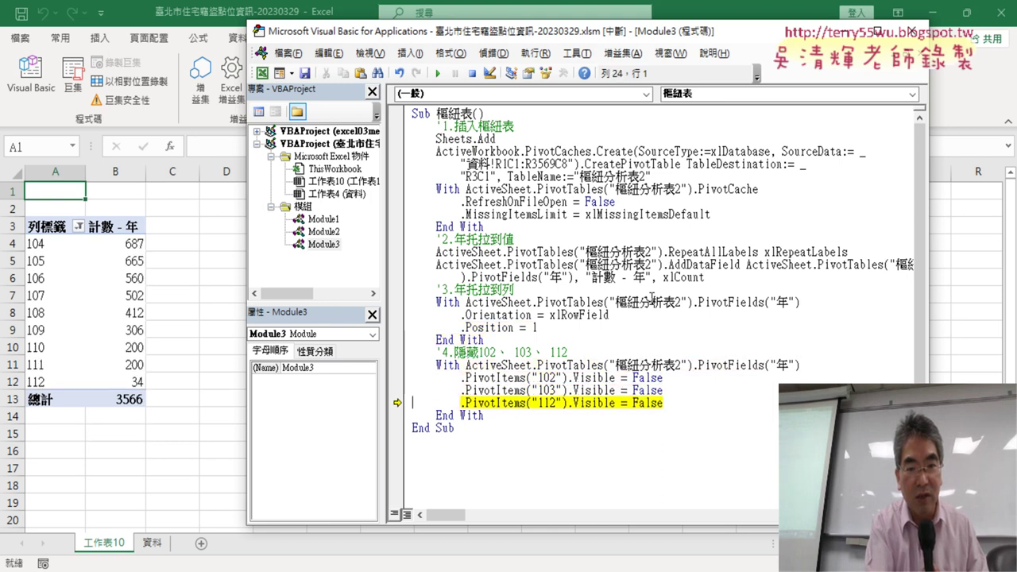
key(F8)
key(F8)
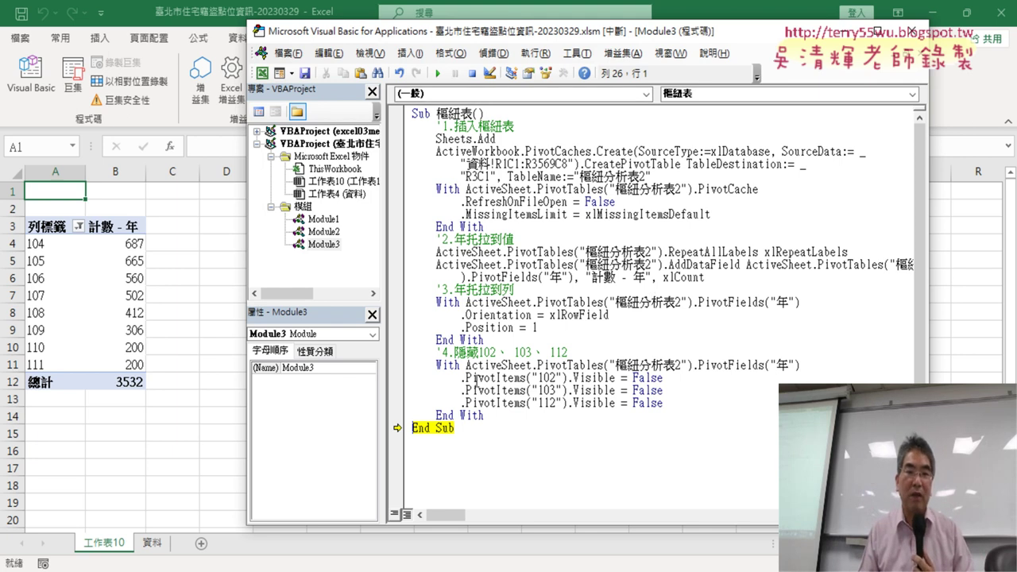
- Reset the paused 樞紐表 macro to leave break mode
click(472, 73)
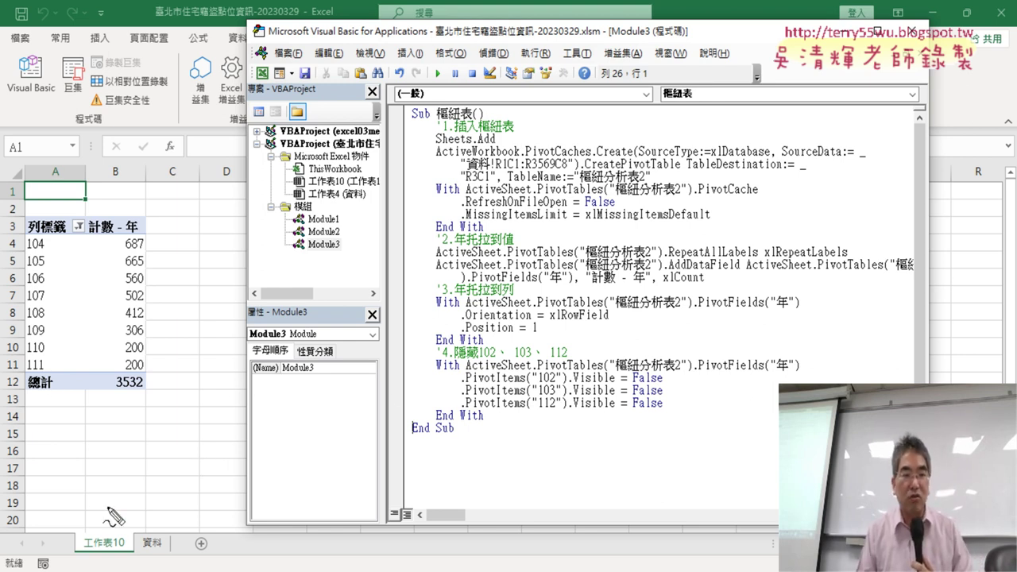
drag(119, 554, 126, 561)
drag(141, 439, 109, 526)
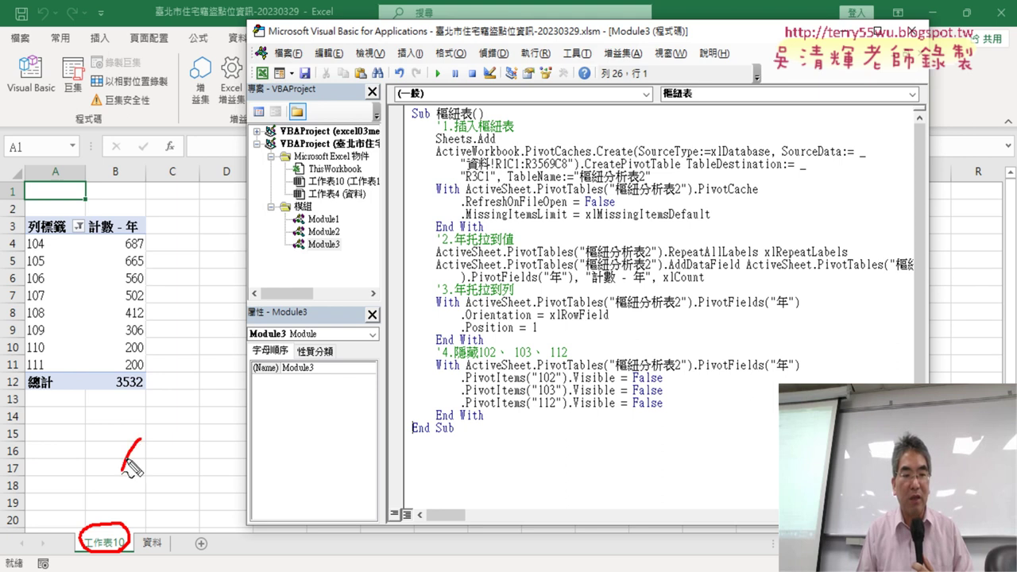
drag(103, 491, 143, 482)
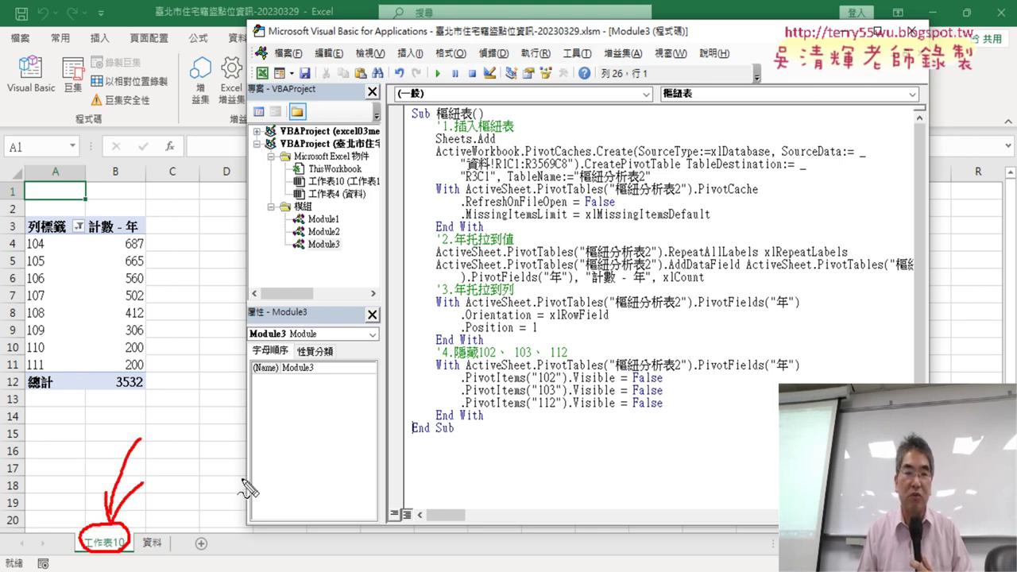
key(Escape)
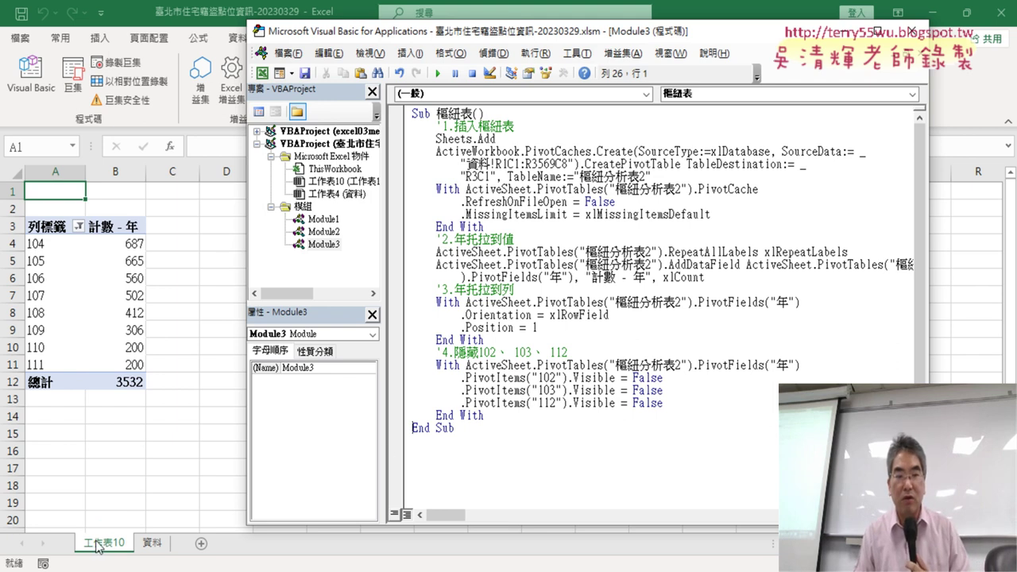
- Add one new line after the last End With, just before End Sub
click(556, 414)
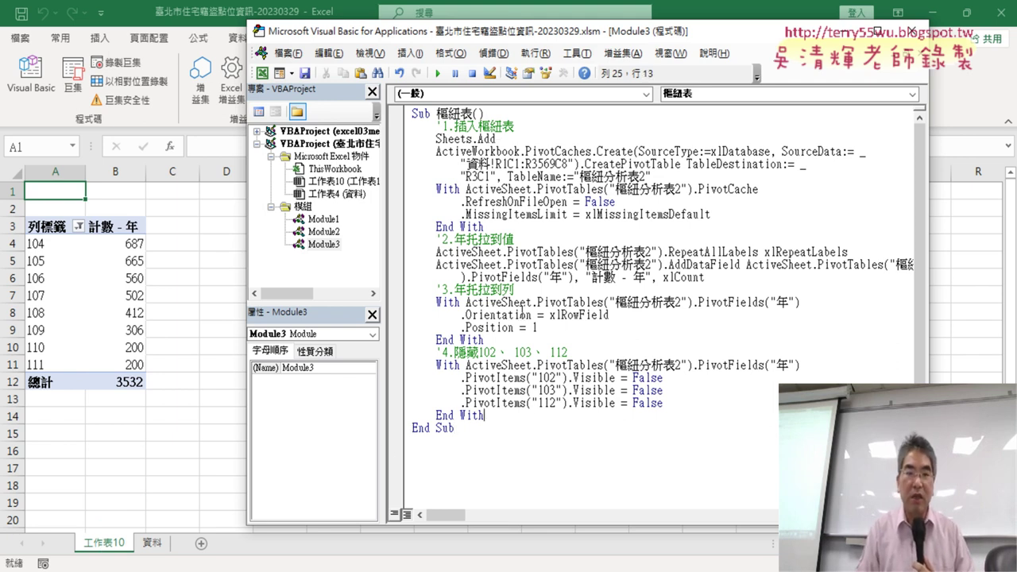
click(498, 113)
click(538, 415)
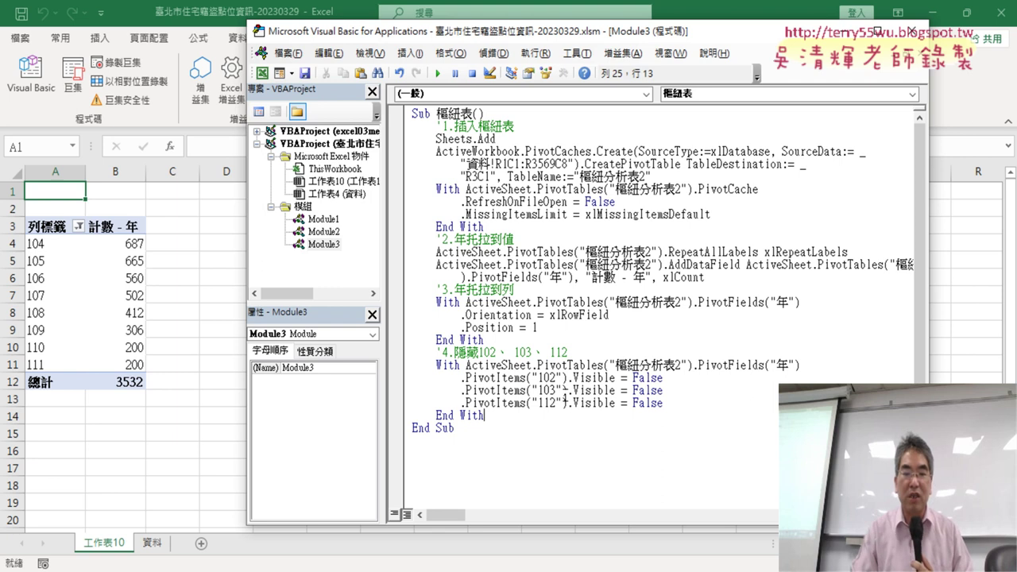
key(Return)
key(Return)
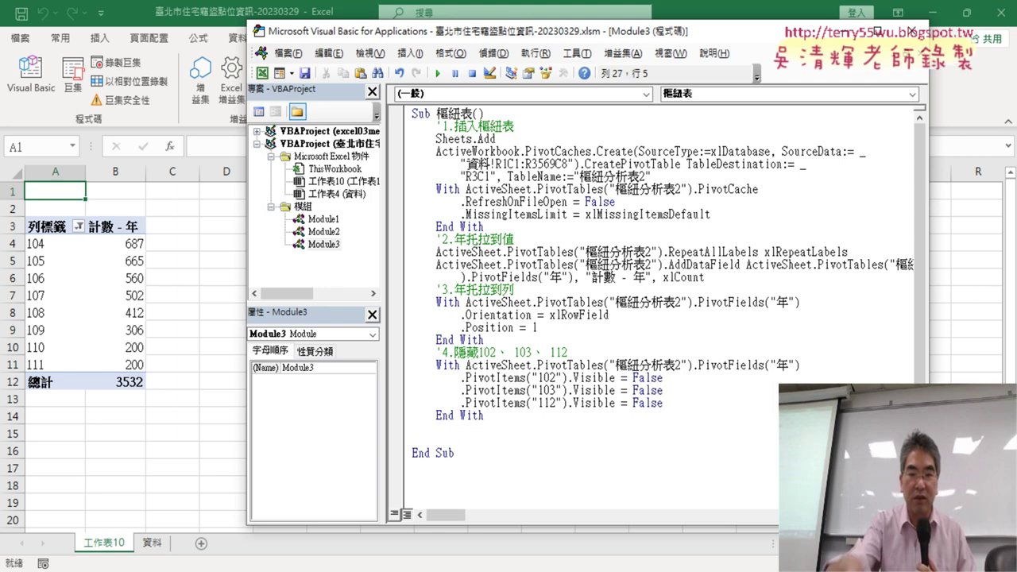
click(530, 139)
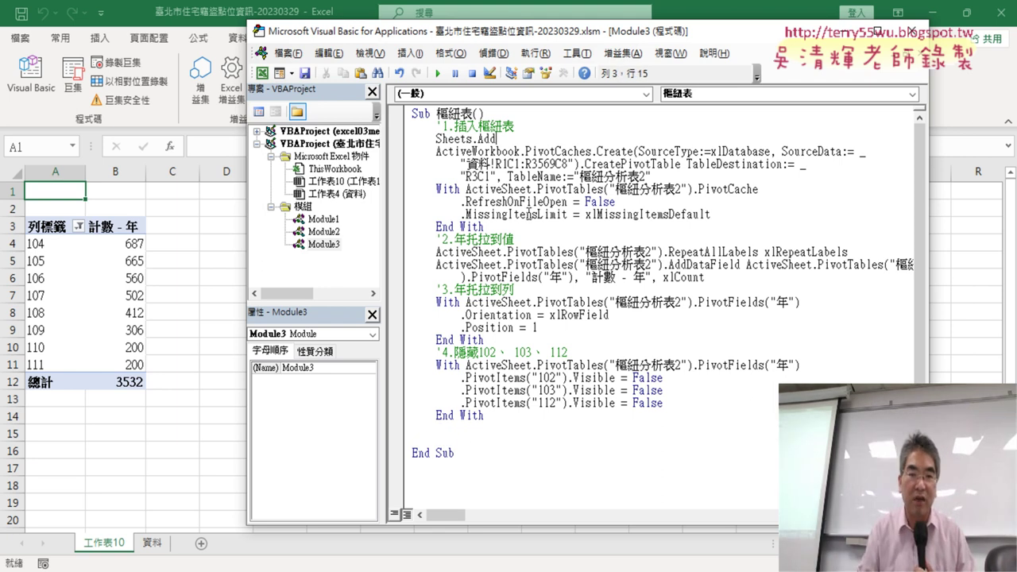
click(465, 430)
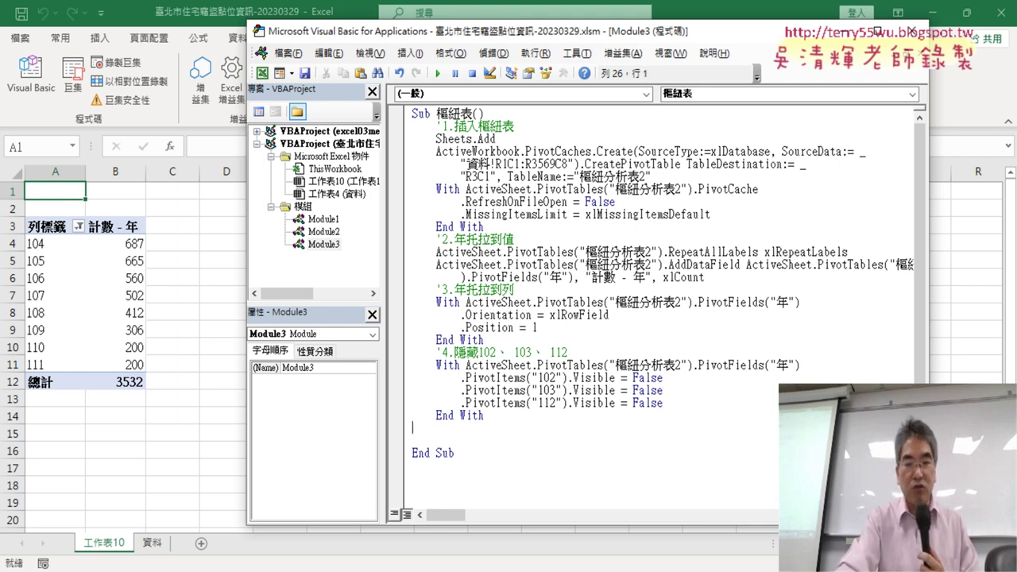
key(Delete)
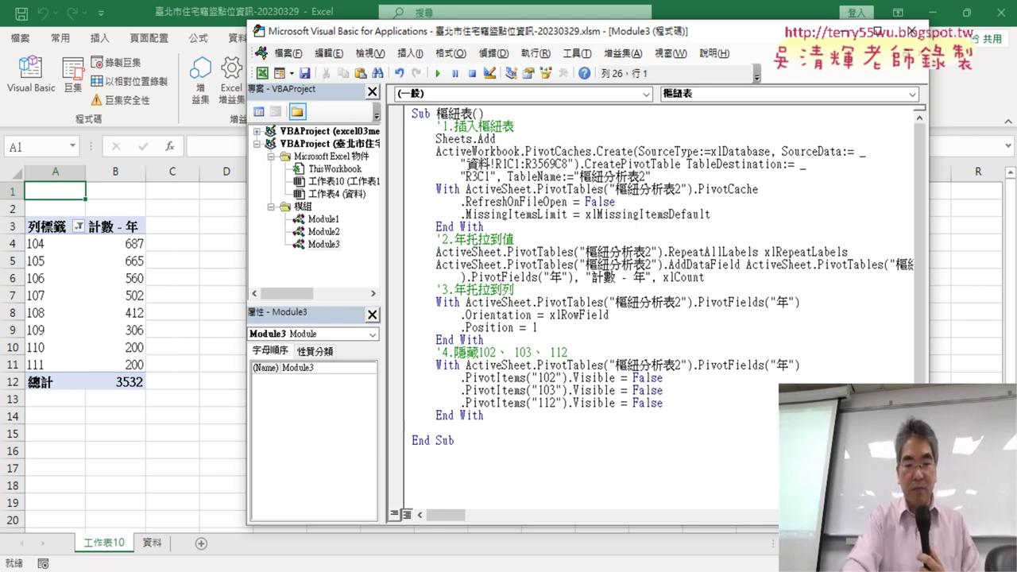
- Type ActiveSheet.Name = "歷年竊盜折線圖" on that line, fixing the namee typo
text(ㄚ)
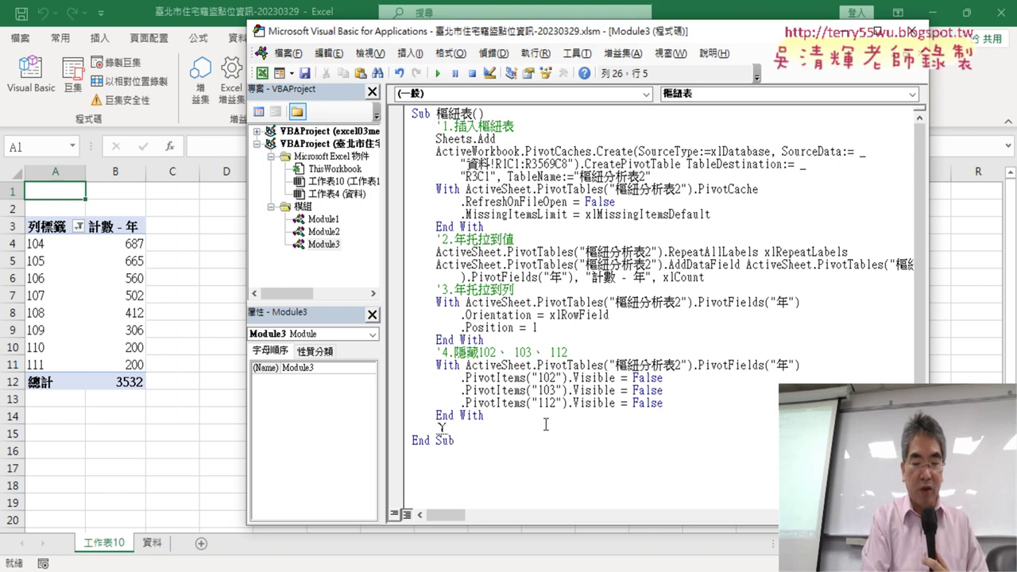
key(BackSpace)
text(a)
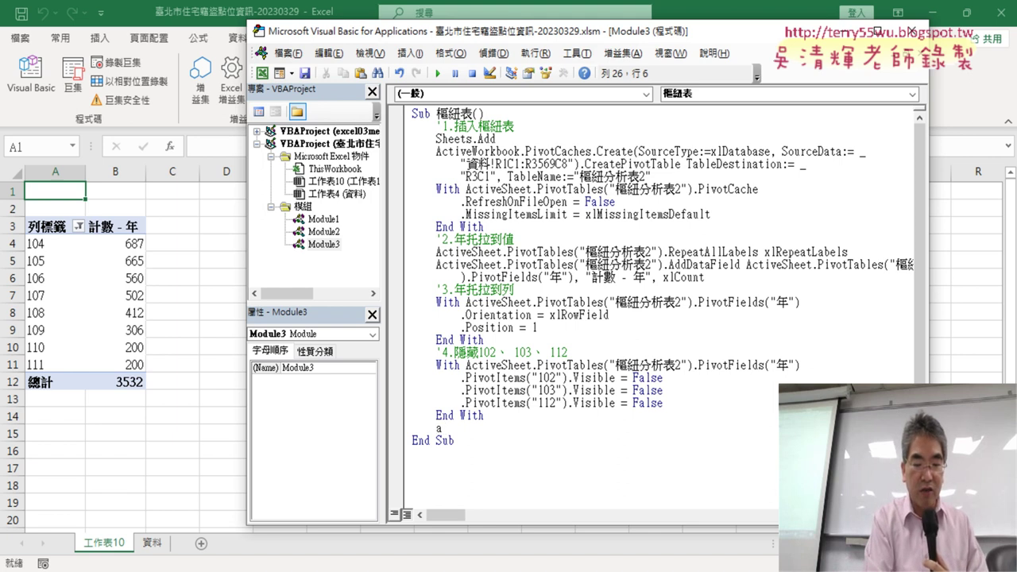
text(ctiv)
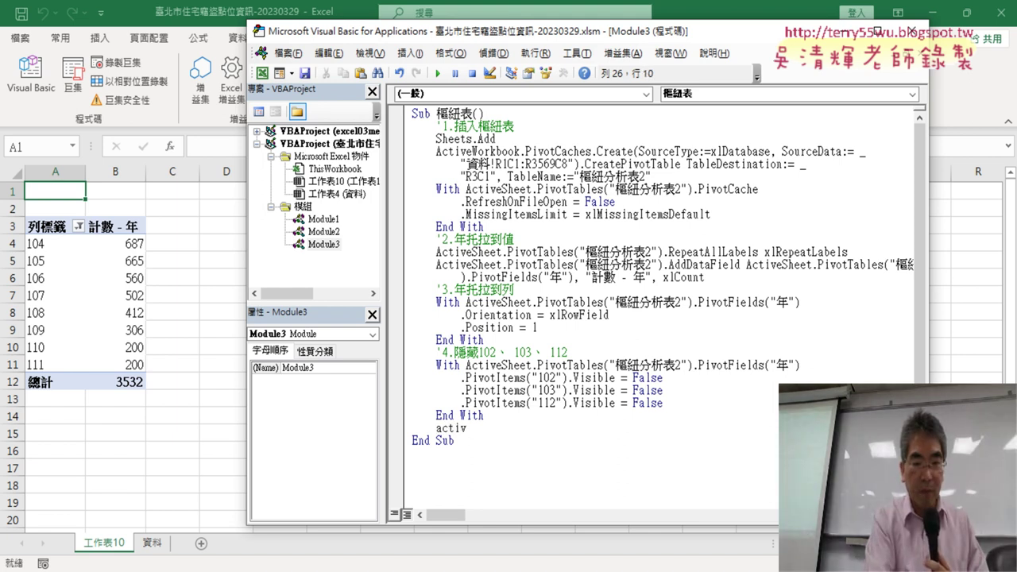
text(e)
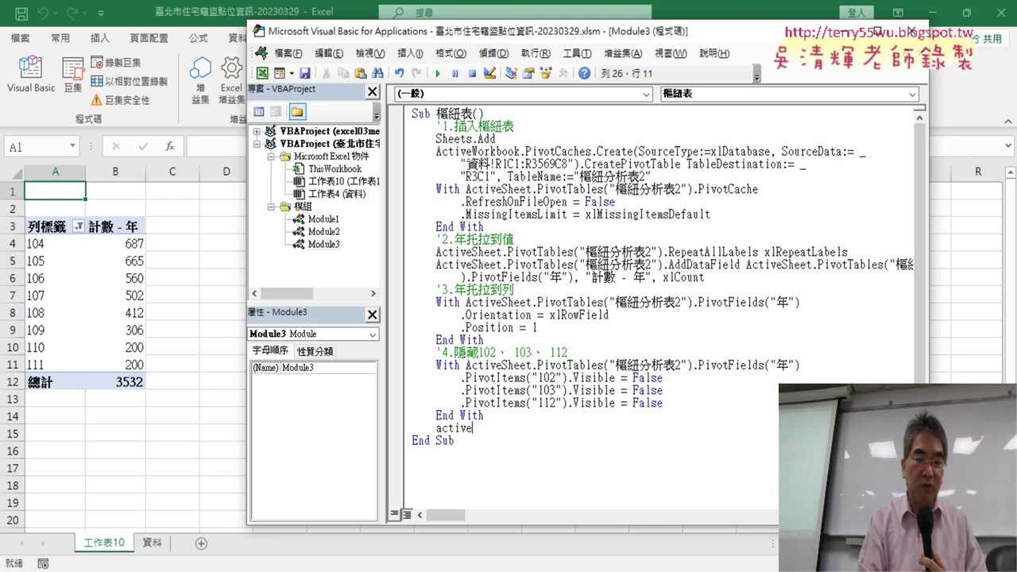
text(shee)
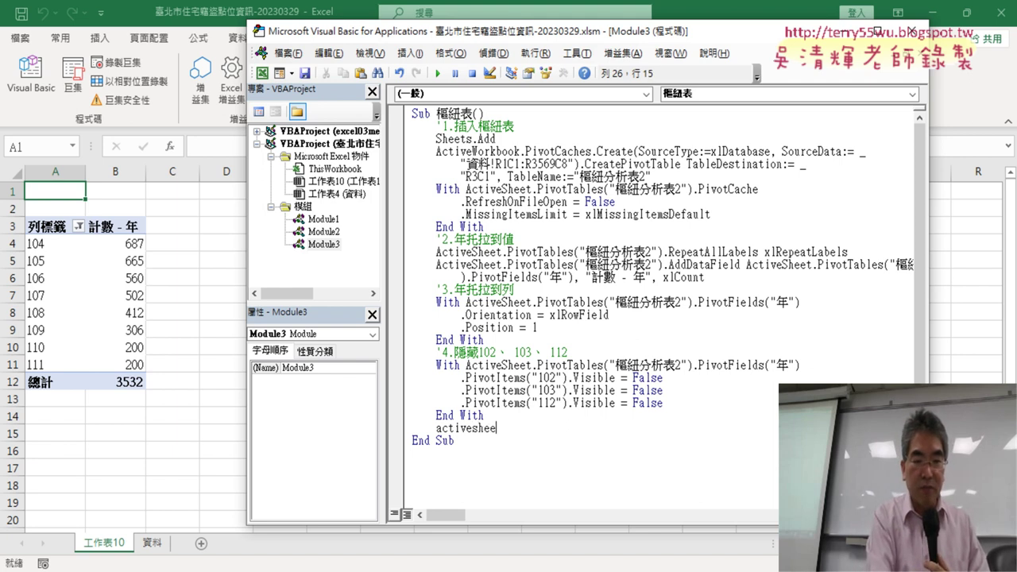
text(t)
text(.)
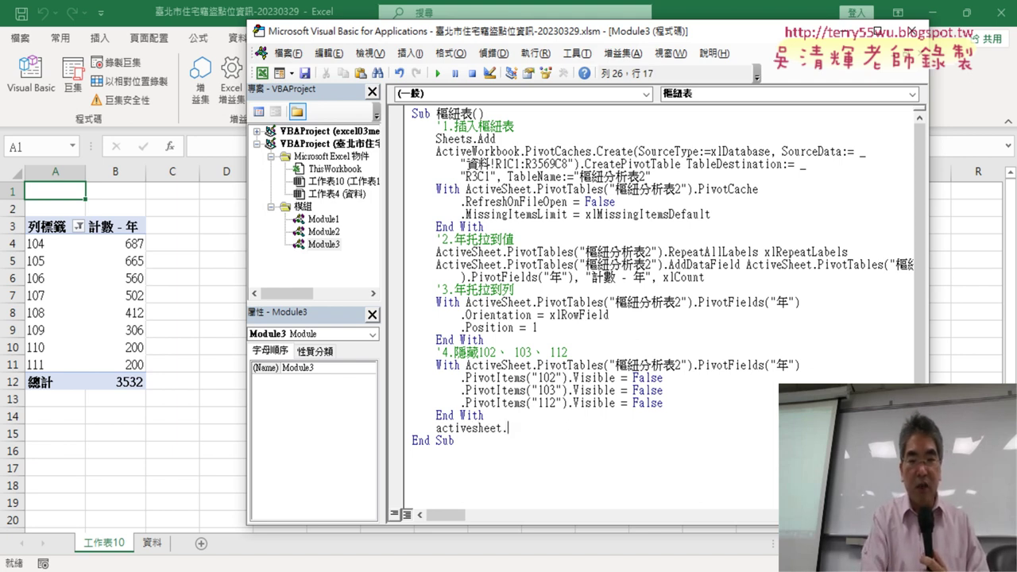
text(nam)
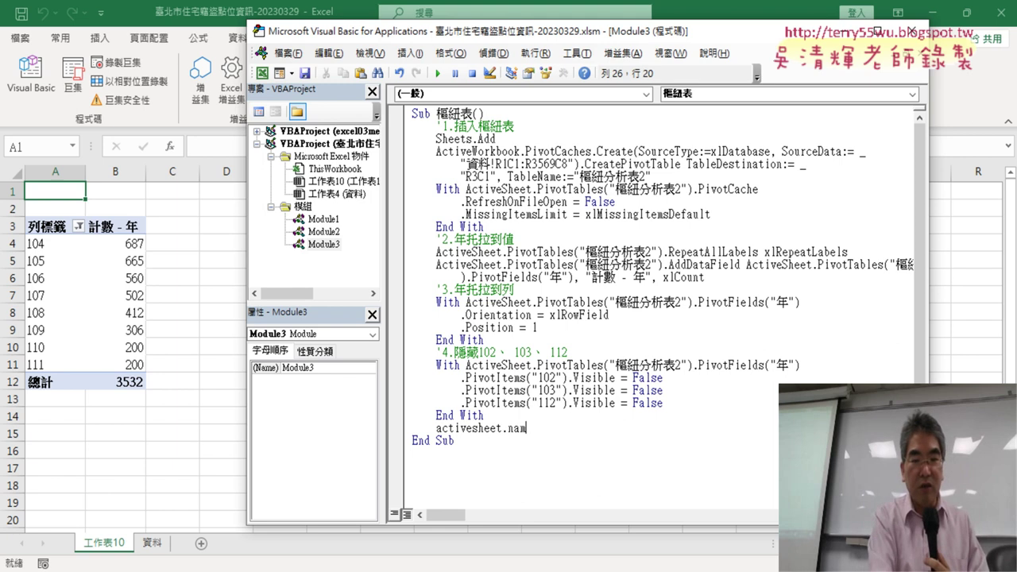
text(ee=")
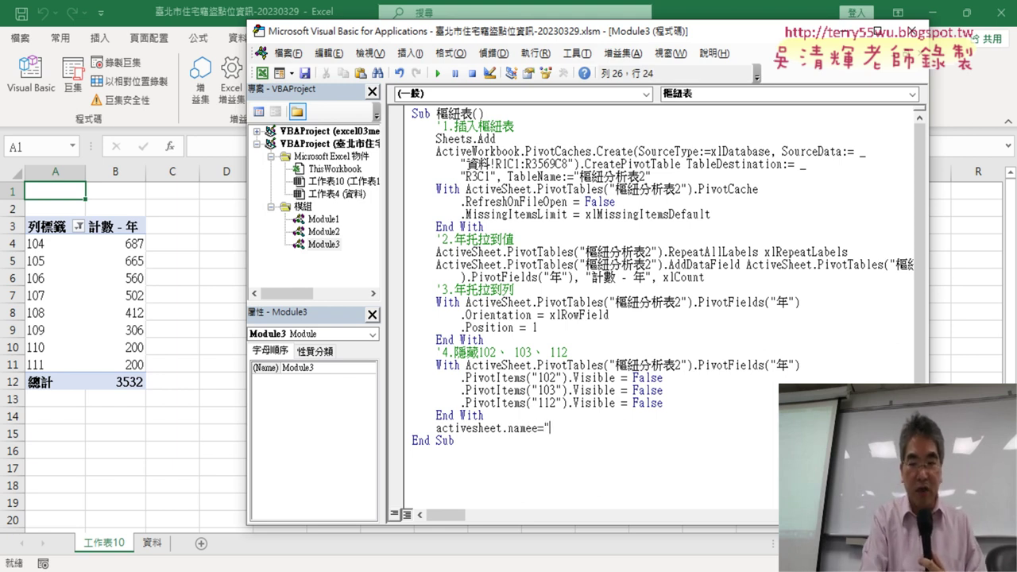
key(Left)
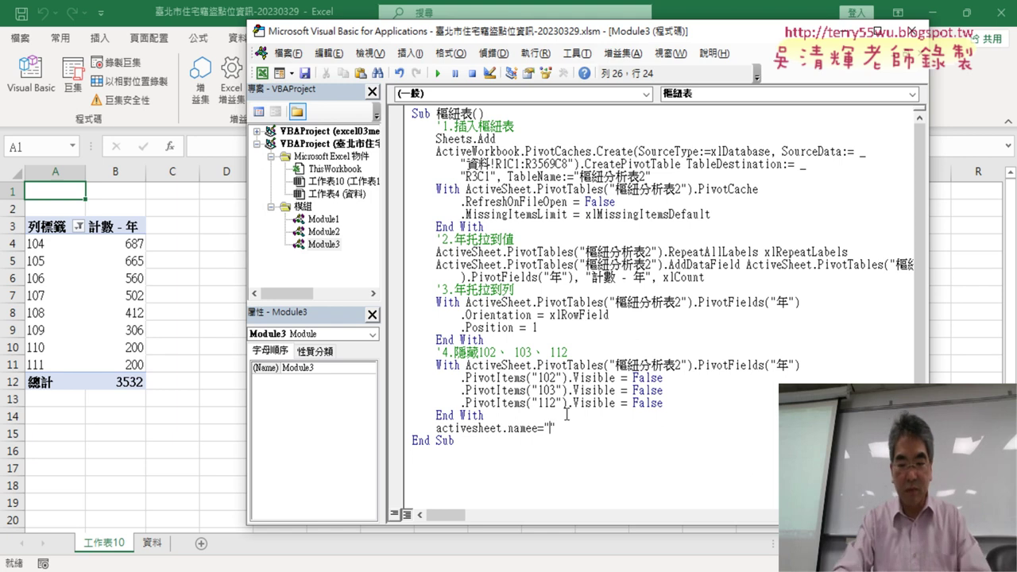
key(4)
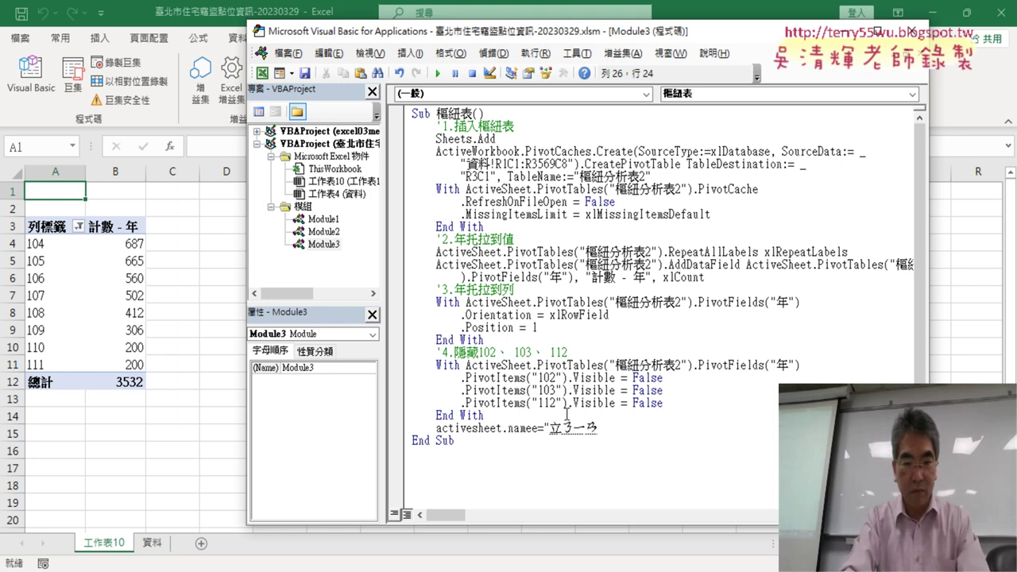
key(6)
key(Return)
text(ㄧㄓ)
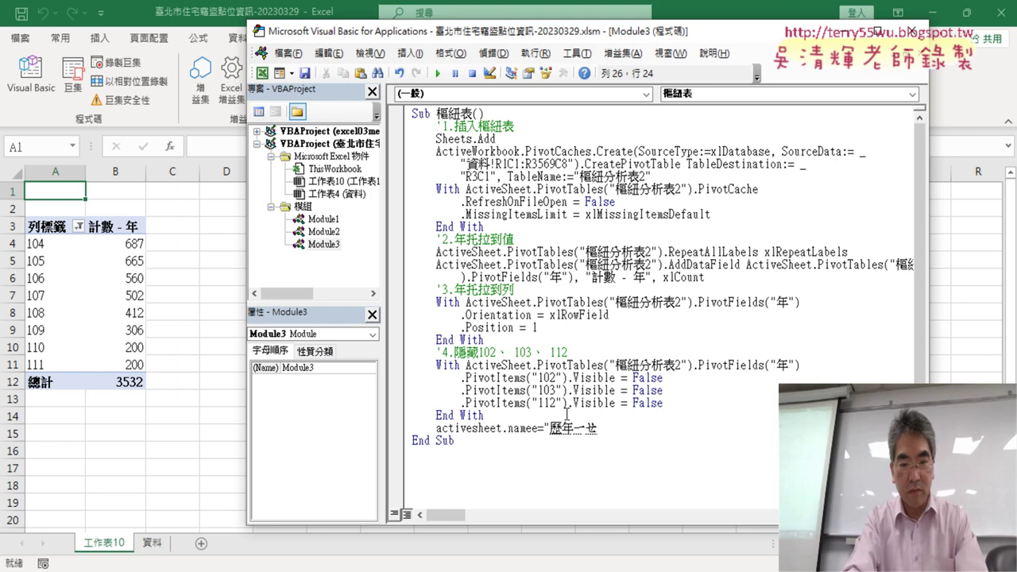
text(64ㄘ)
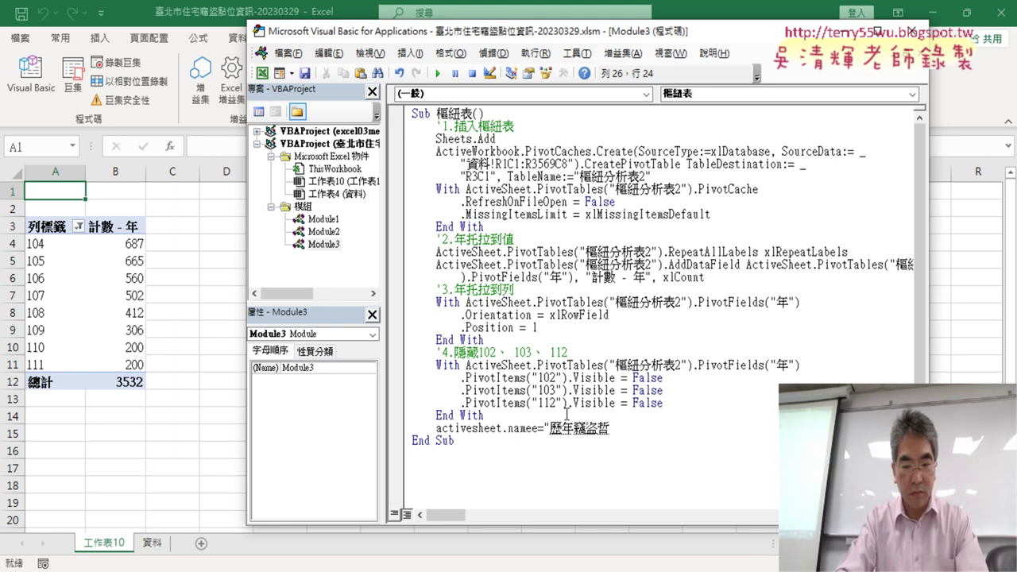
text(折線圖")
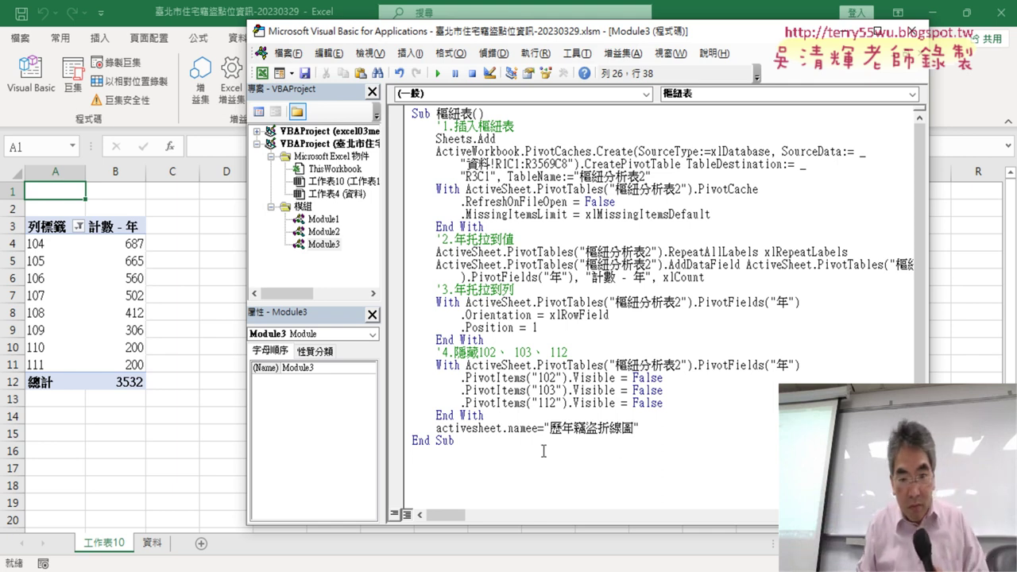
key(shift+Left)
key(Delete)
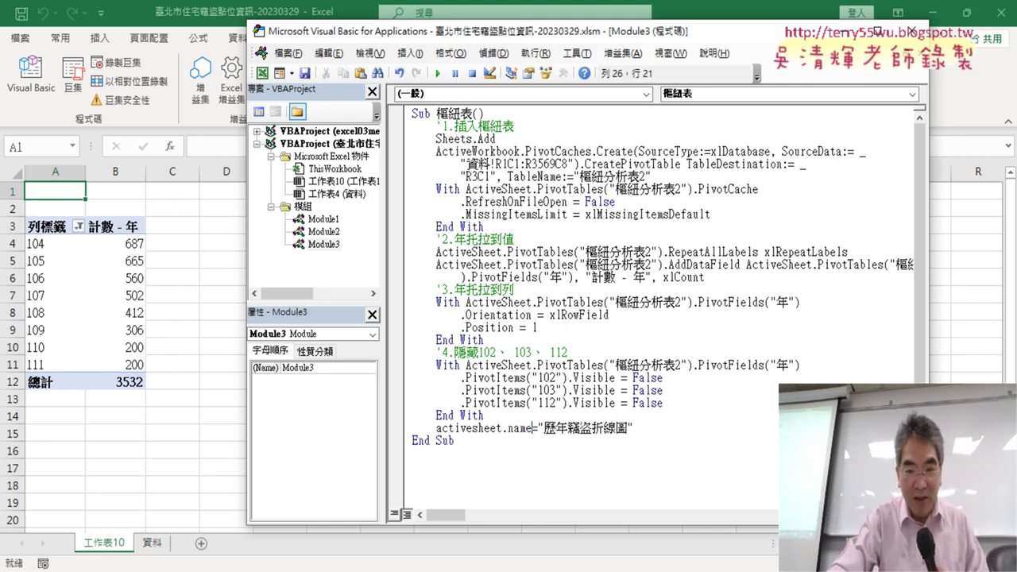
click(549, 365)
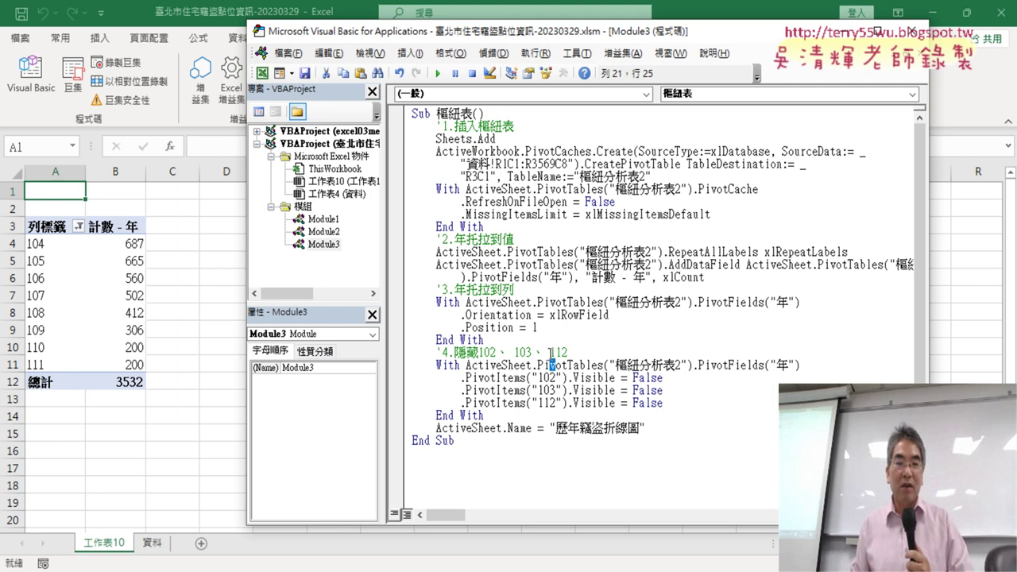
- Highlight ActiveSheet.Name and its Active and Sheet parts, then set a breakpoint on that line
click(437, 428)
drag(436, 427, 532, 429)
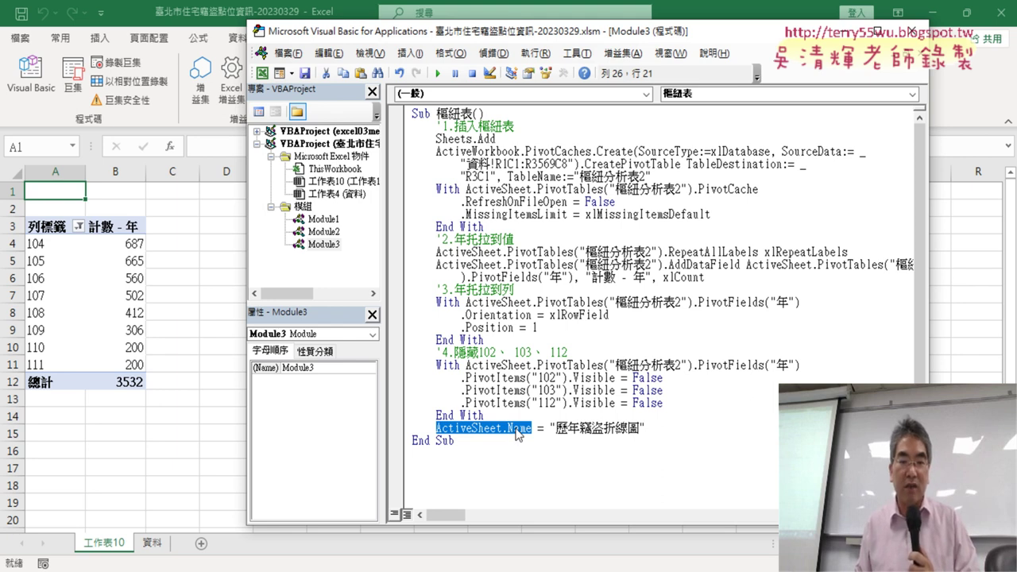
drag(473, 429, 442, 430)
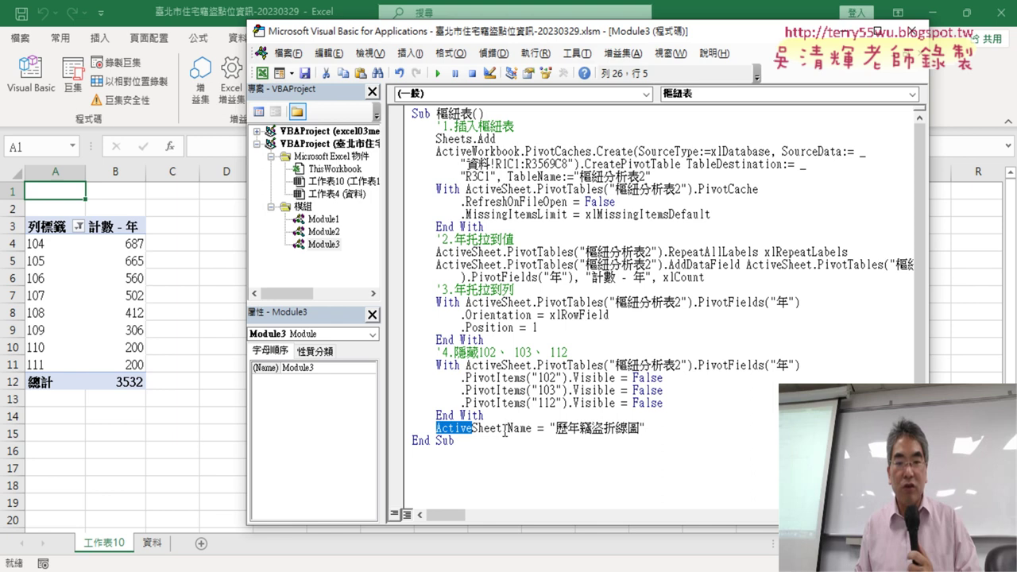
drag(503, 429, 483, 429)
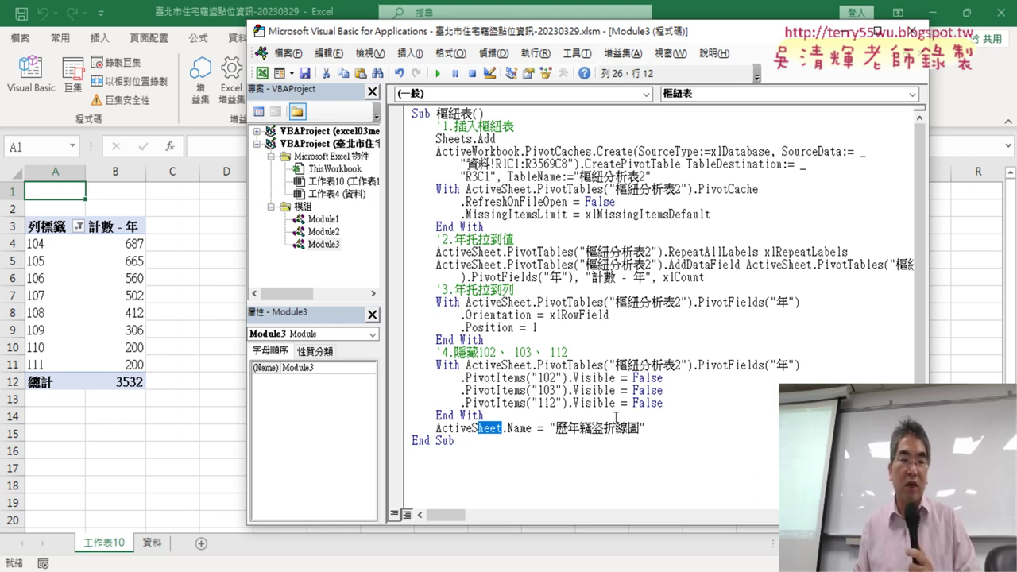
click(648, 430)
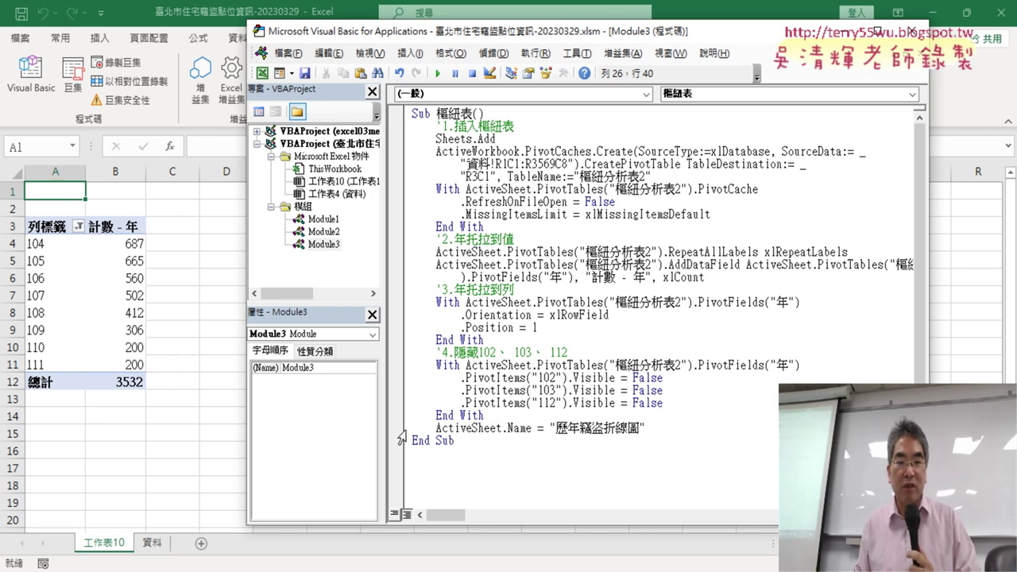
click(396, 429)
- Delete the old pivot sheet 工作表10, confirming the deletion, and go back to the macro code
right_click(87, 545)
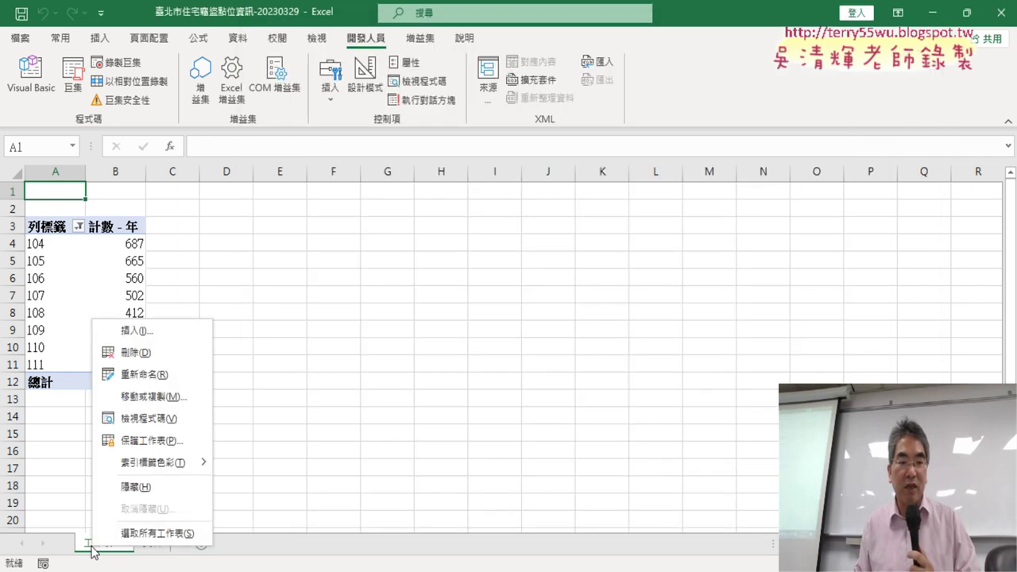
click(127, 348)
click(480, 334)
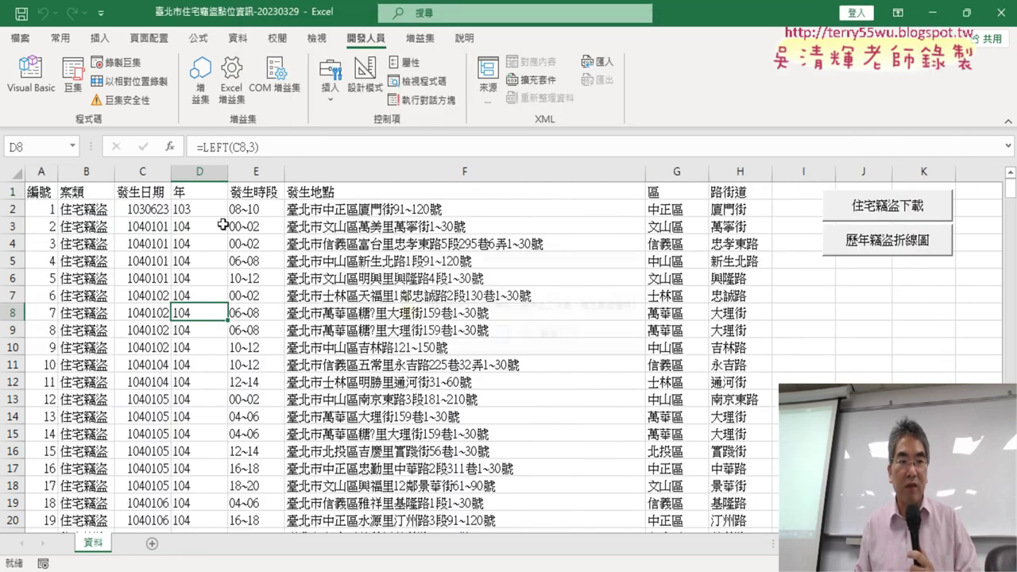
click(31, 76)
- Run the macro with F5 to the breakpoint, then F8 to rename the sheet 歷年竊盜折線圖
key(F5)
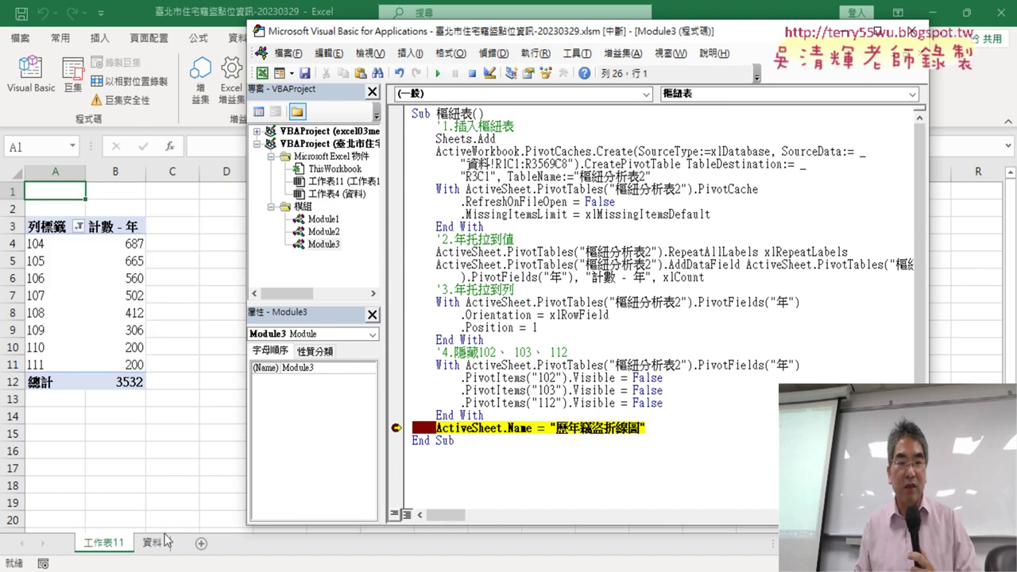
click(650, 430)
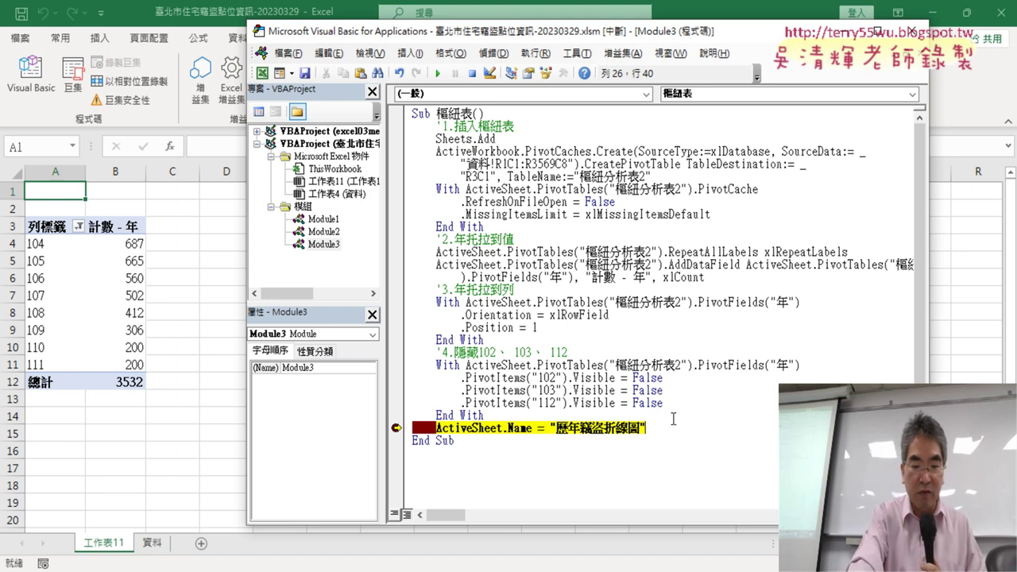
key(F8)
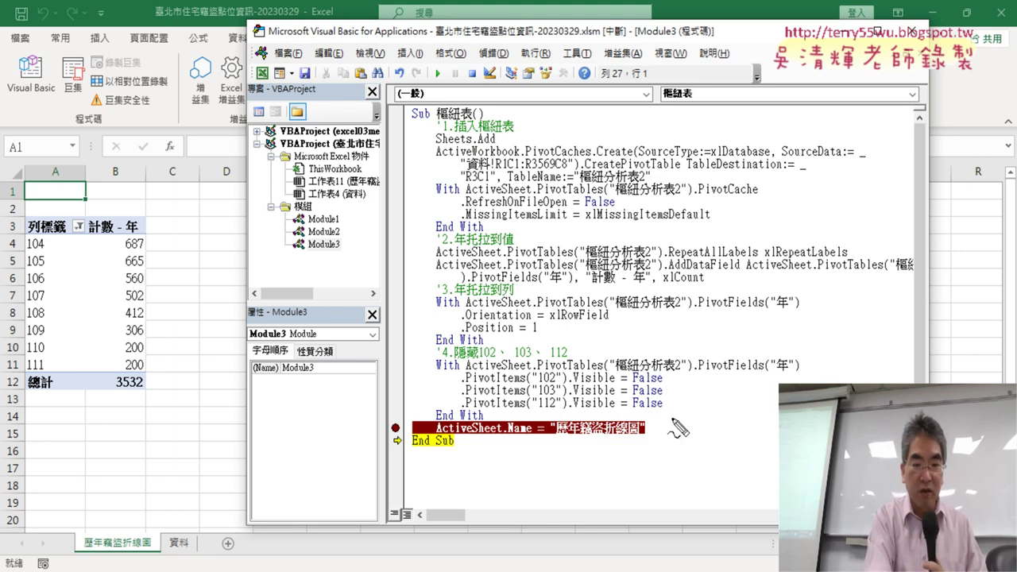
drag(646, 442, 665, 432)
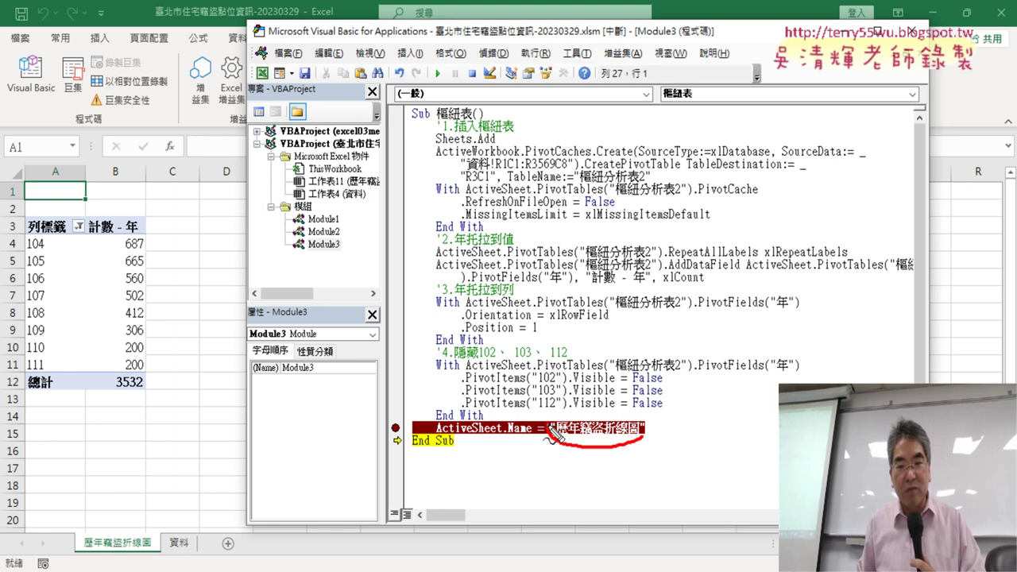
mouse_move(601, 364)
mouse_down()
mouse_move(487, 417)
mouse_move(144, 515)
mouse_move(133, 529)
mouse_move(148, 532)
mouse_up()
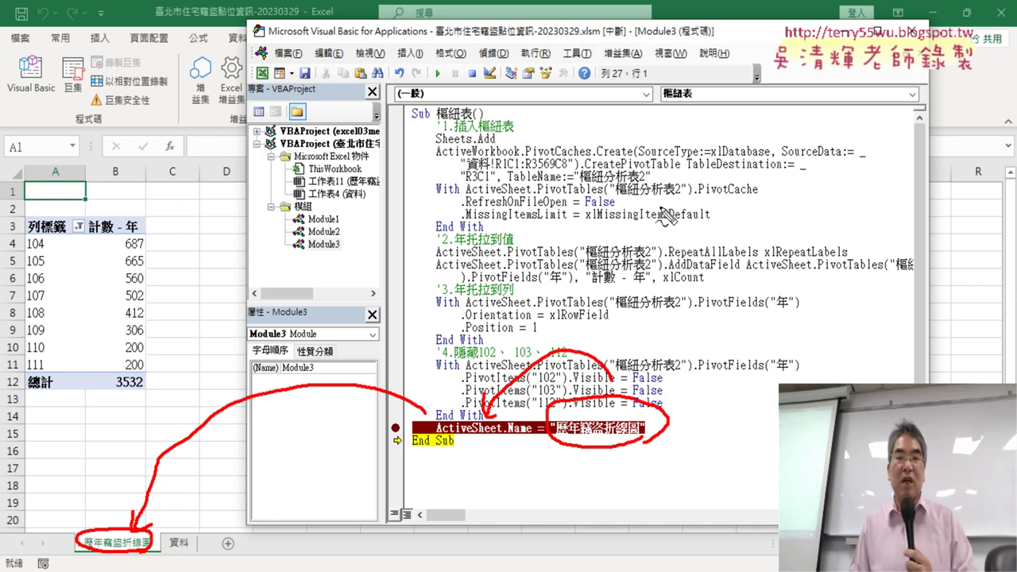
key(Escape)
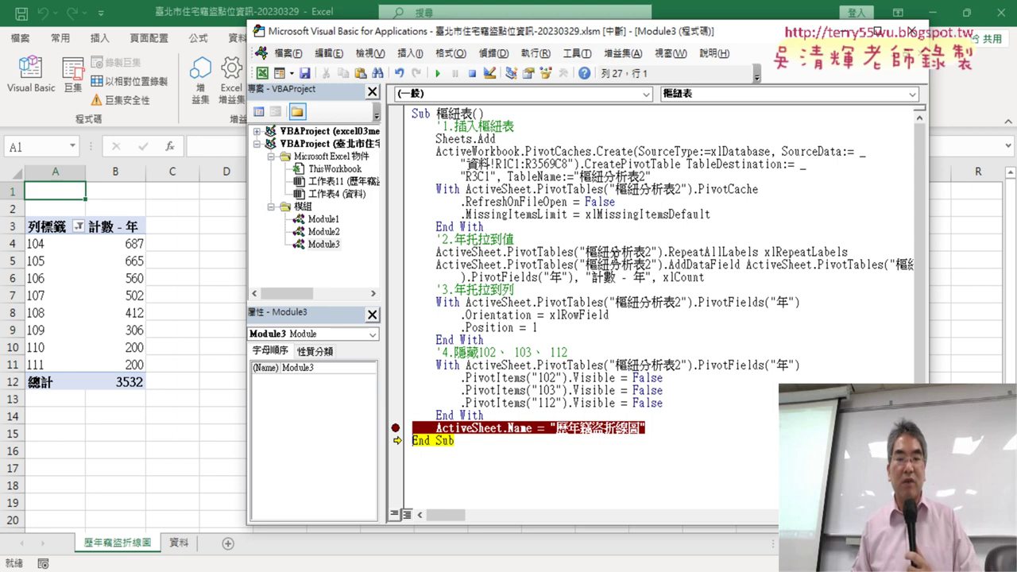
drag(666, 429, 444, 429)
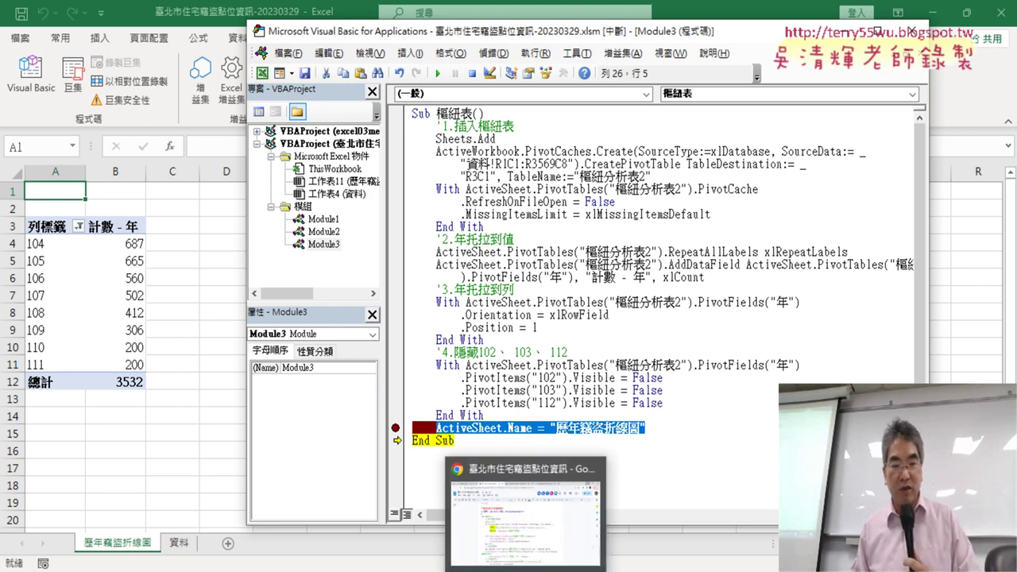
- In the Google Docs notes, cut the ActiveSheet.Name line that follows Sheets.Add
mouse_move(526, 571)
click(522, 538)
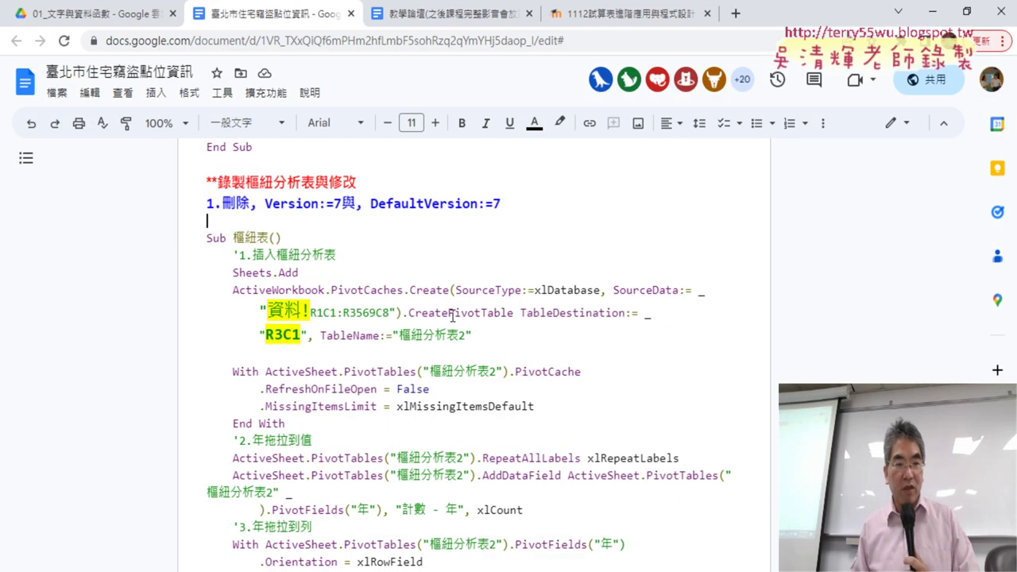
scroll(452, 315, down, 2)
scroll(452, 316, down, 1)
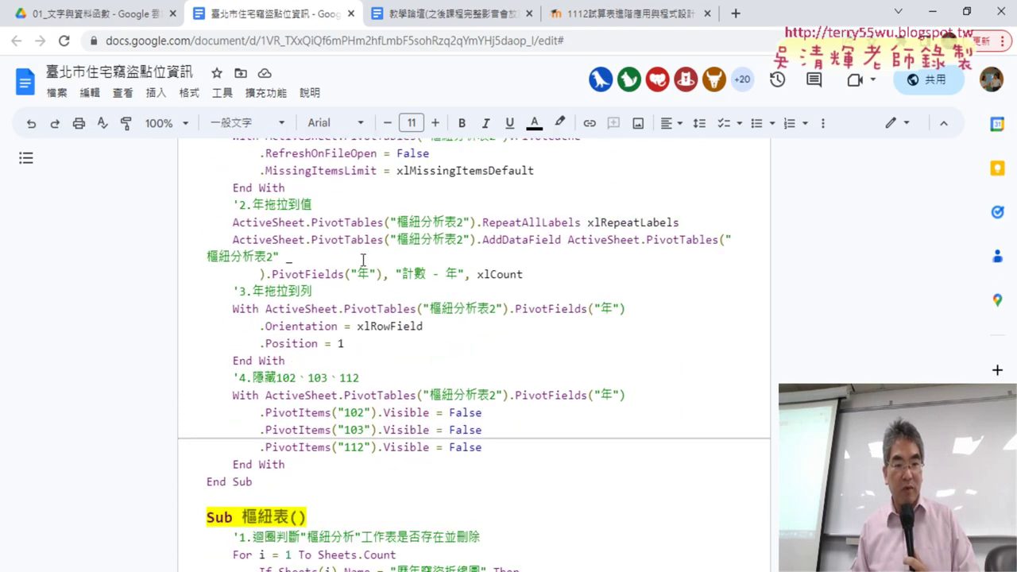
scroll(363, 260, down, 4)
scroll(363, 259, down, 2)
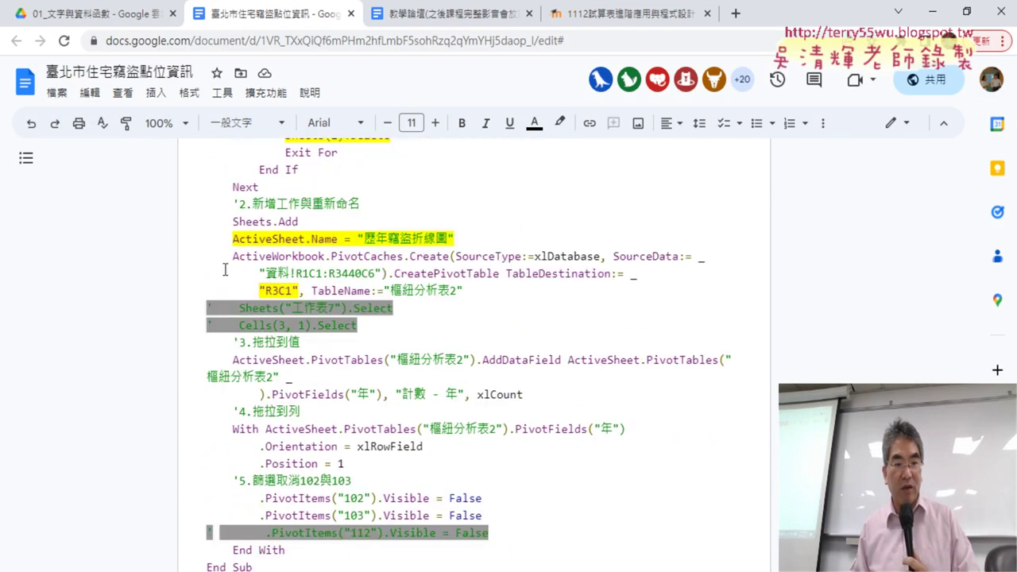
scroll(368, 283, down, 3)
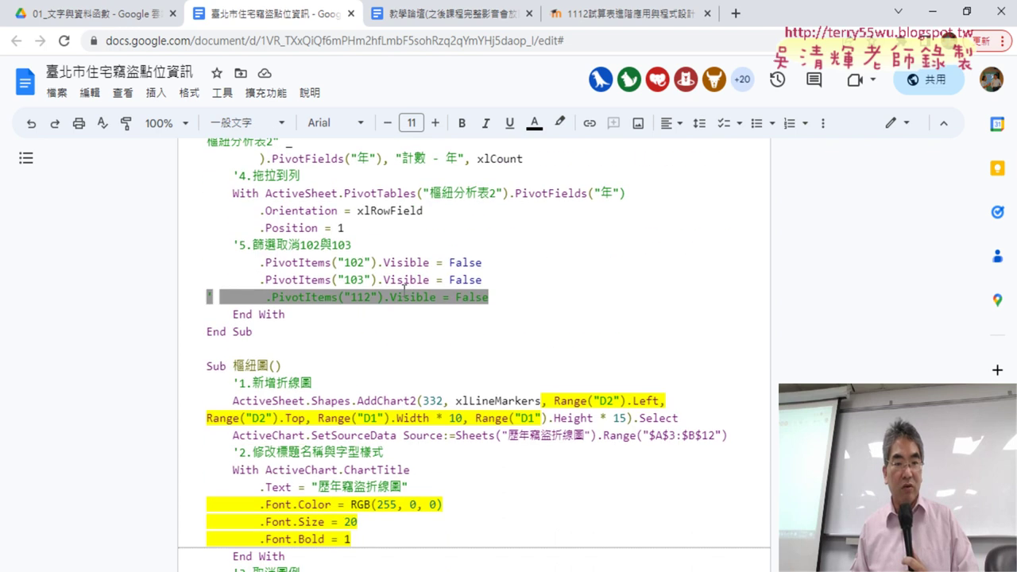
scroll(405, 289, down, 1)
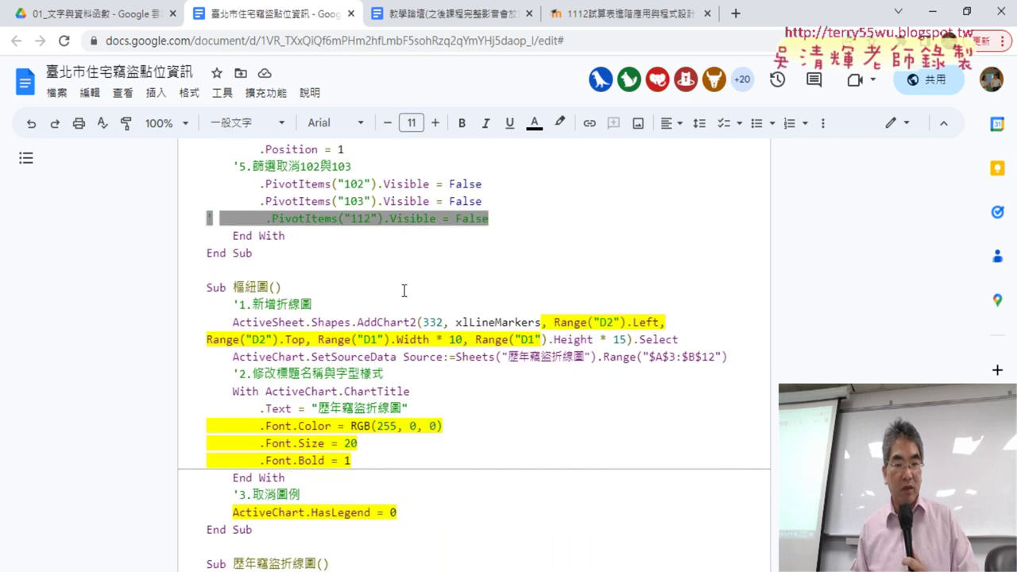
scroll(404, 291, up, 1)
scroll(429, 302, up, 3)
scroll(461, 318, up, 1)
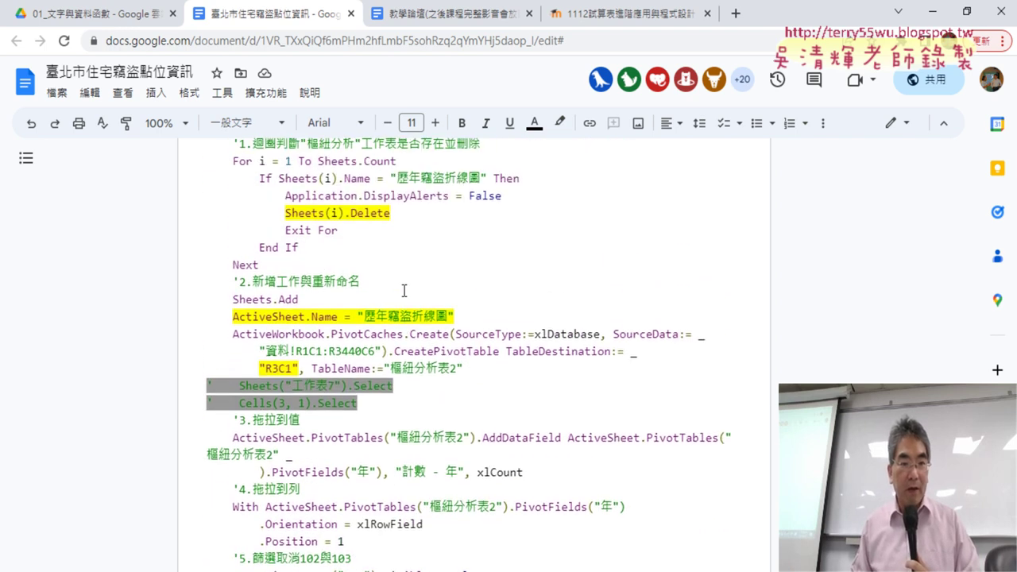
drag(452, 318, 232, 318)
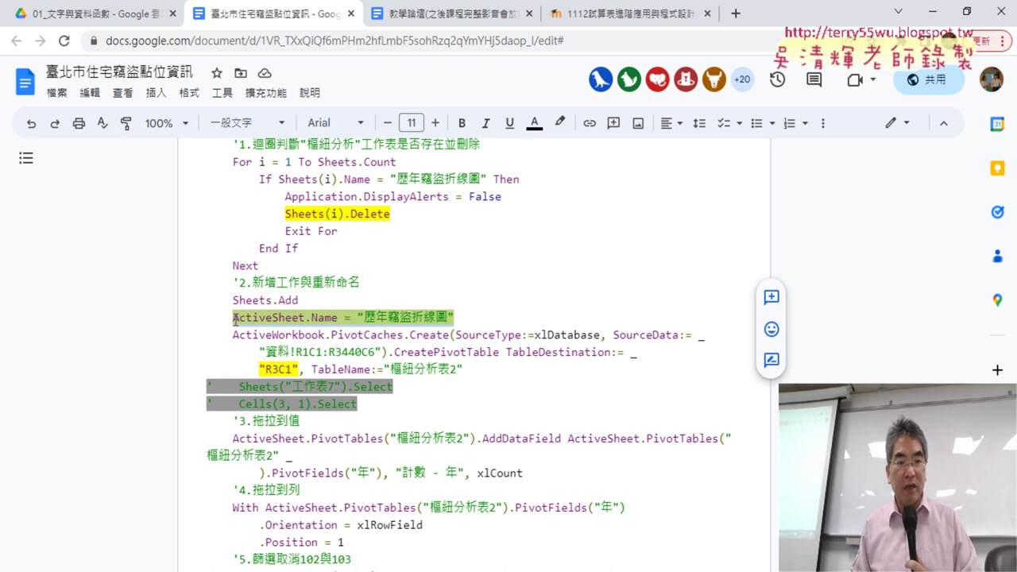
right_click(291, 321)
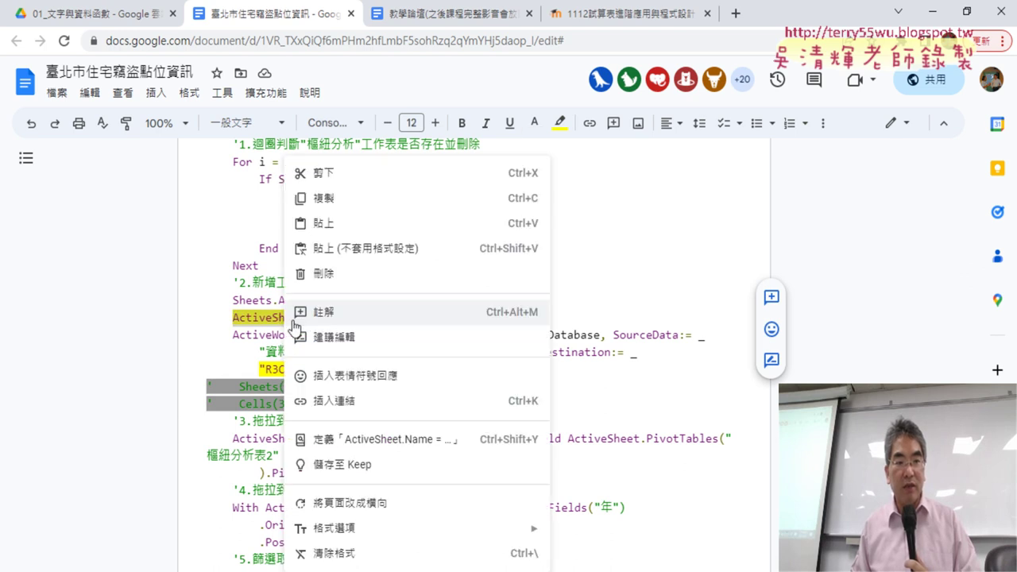
click(352, 174)
- Try pasting it after End With, then undo and paste it back after Sheets.Add
scroll(414, 341, down, 4)
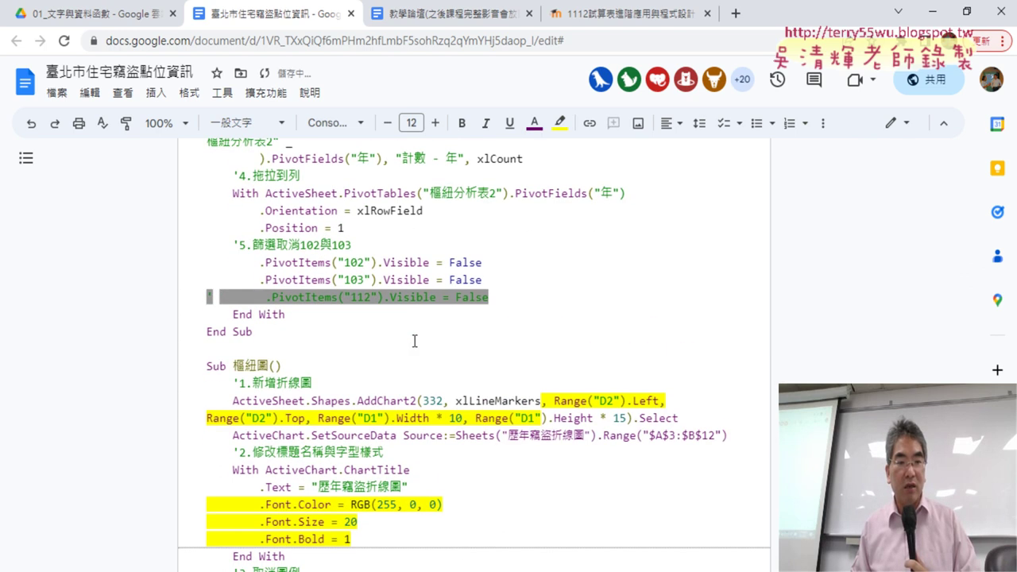
click(316, 316)
key(Return)
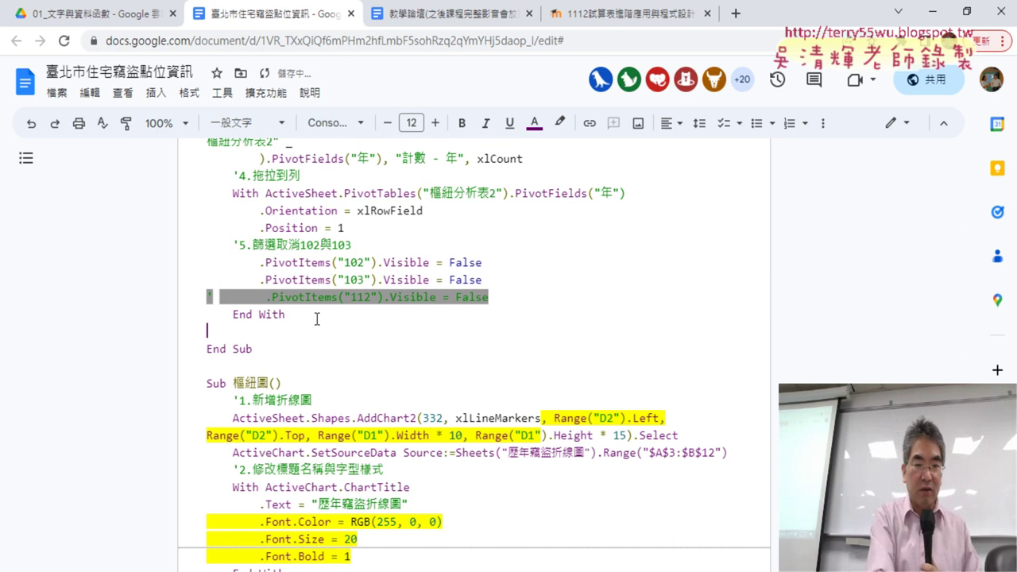
text(ActiveSheet.Name = "歷年竊盜折線圖")
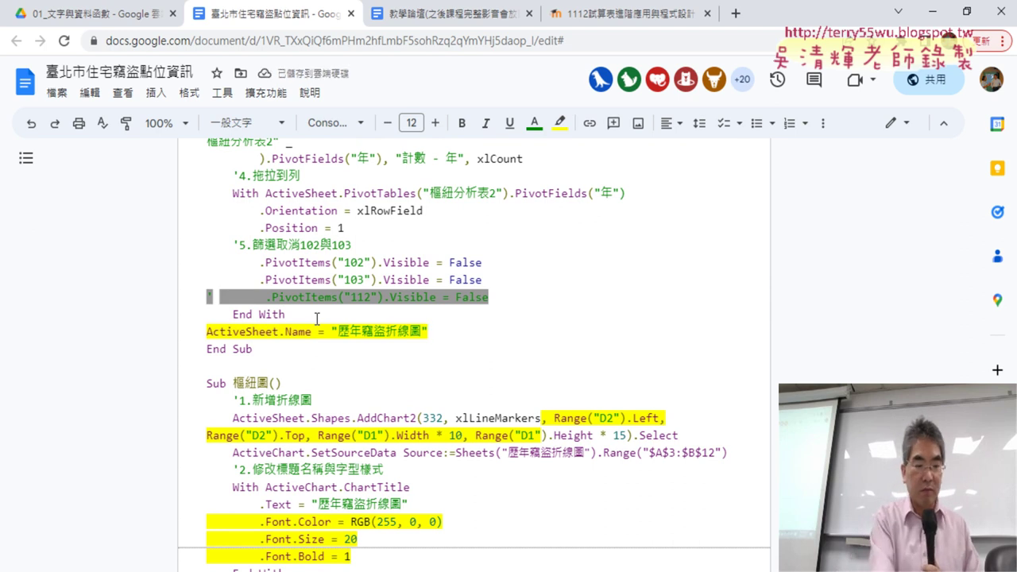
key(ctrl+z)
key(BackSpace)
scroll(316, 319, up, 3)
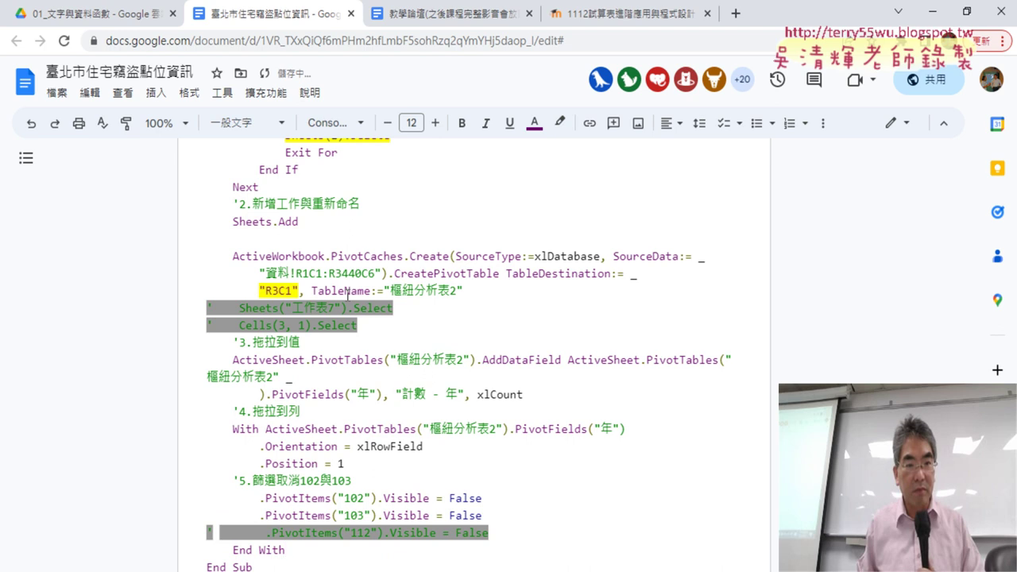
scroll(391, 241, up, 1)
scroll(382, 237, up, 1)
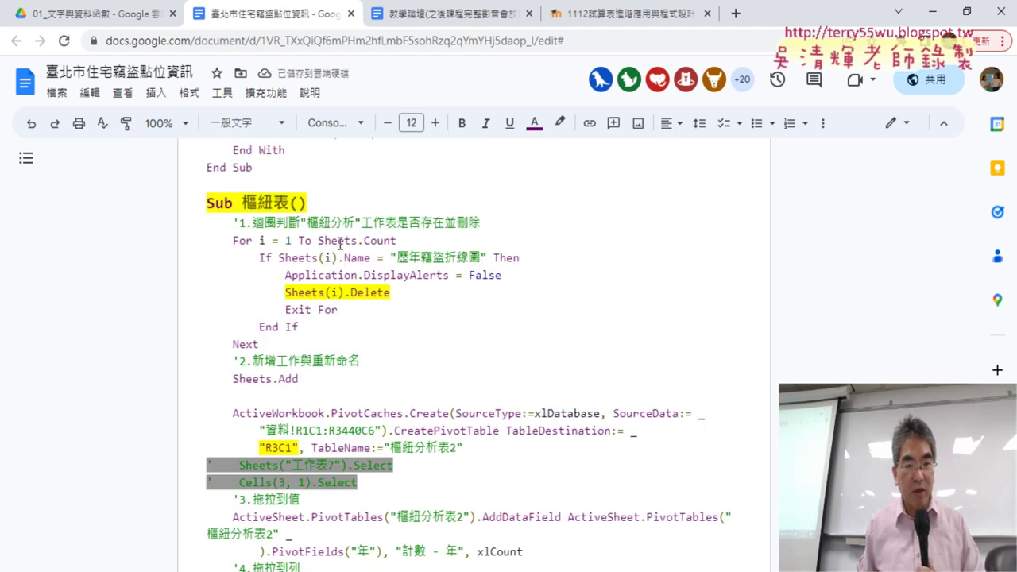
scroll(340, 244, down, 2)
scroll(336, 311, down, 1)
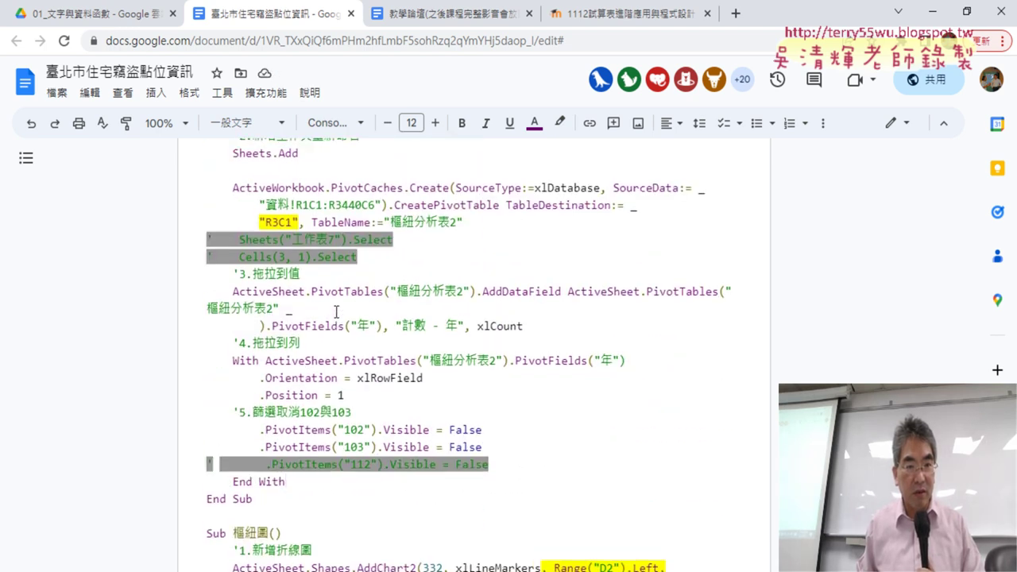
scroll(336, 311, up, 1)
text(ActiveSheet.Name = "歷年竊盜折線圖")
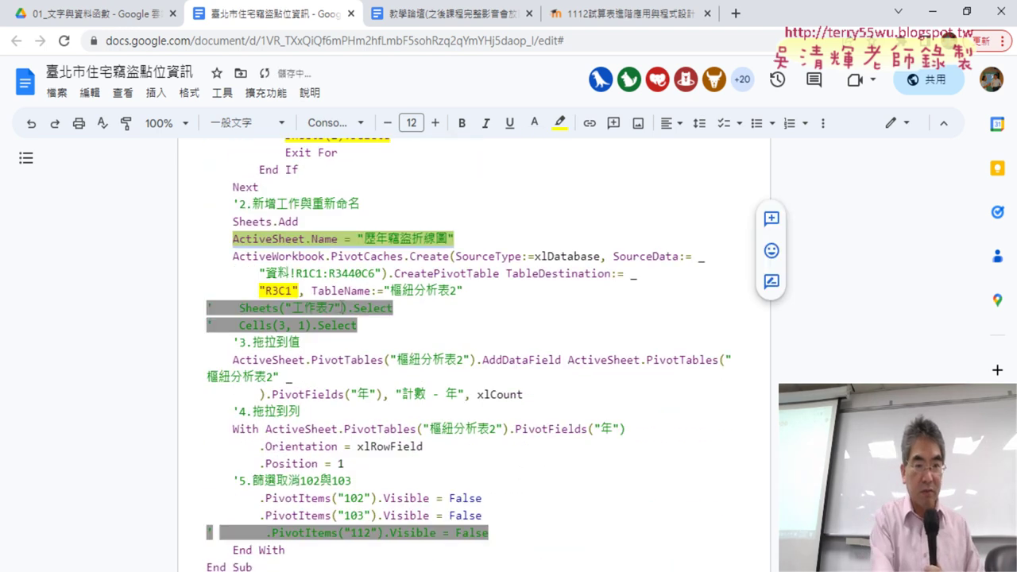
- Cut the renaming line again and paste it on a new line after End With, before End Sub
drag(460, 239, 183, 239)
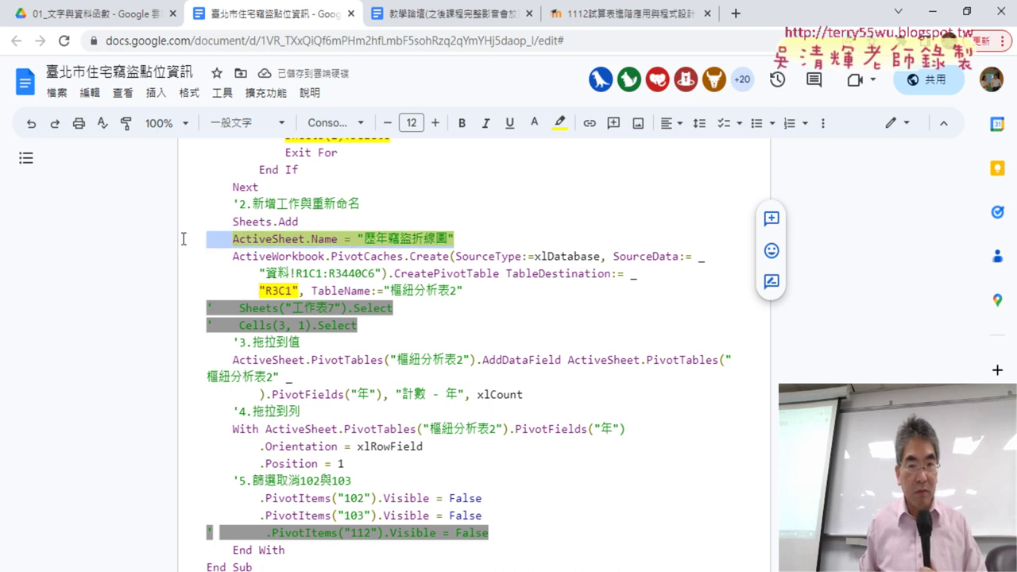
right_click(284, 240)
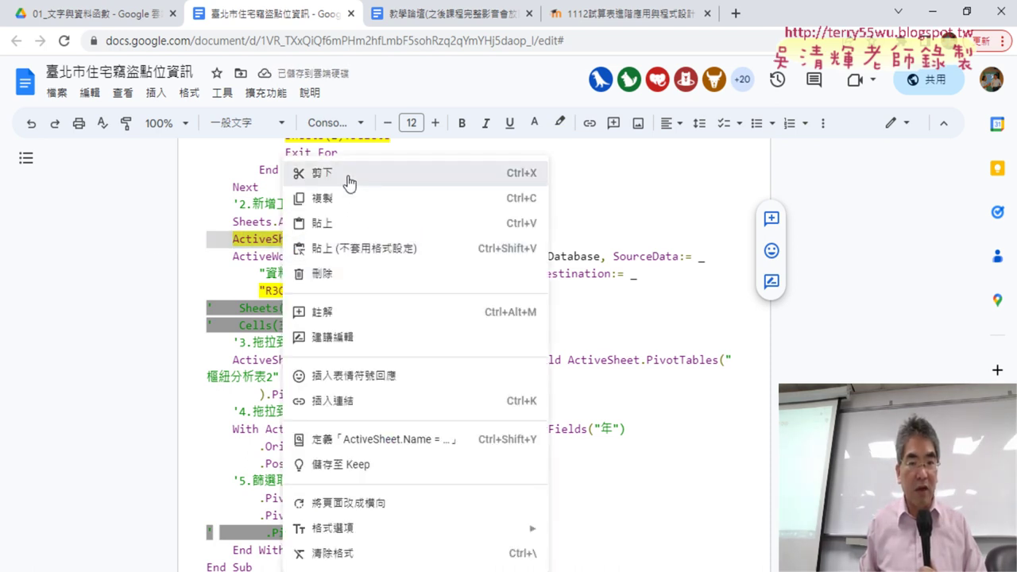
click(345, 182)
scroll(347, 334, down, 2)
scroll(347, 334, down, 1)
scroll(347, 334, down, 1)
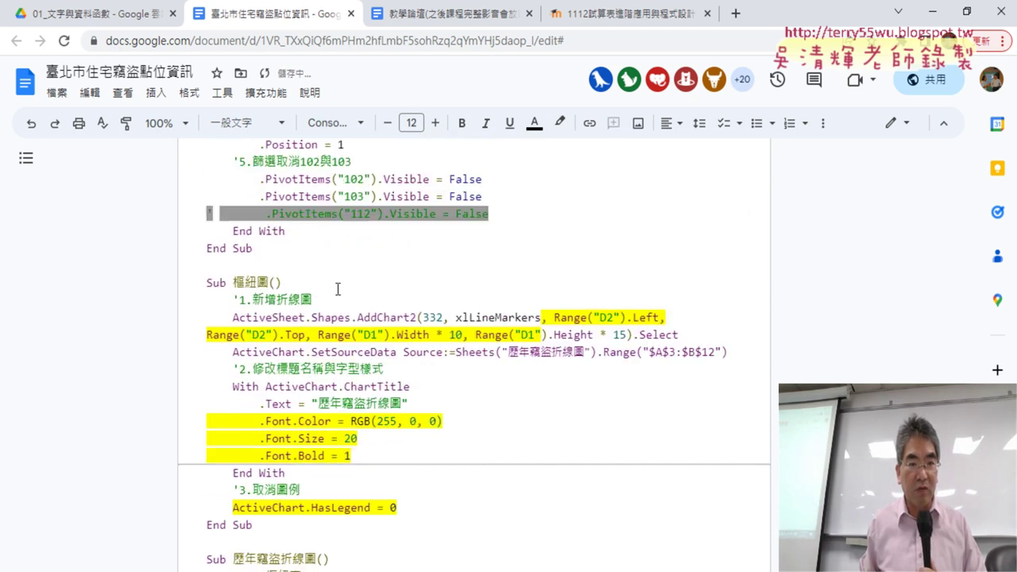
click(318, 241)
key(Return)
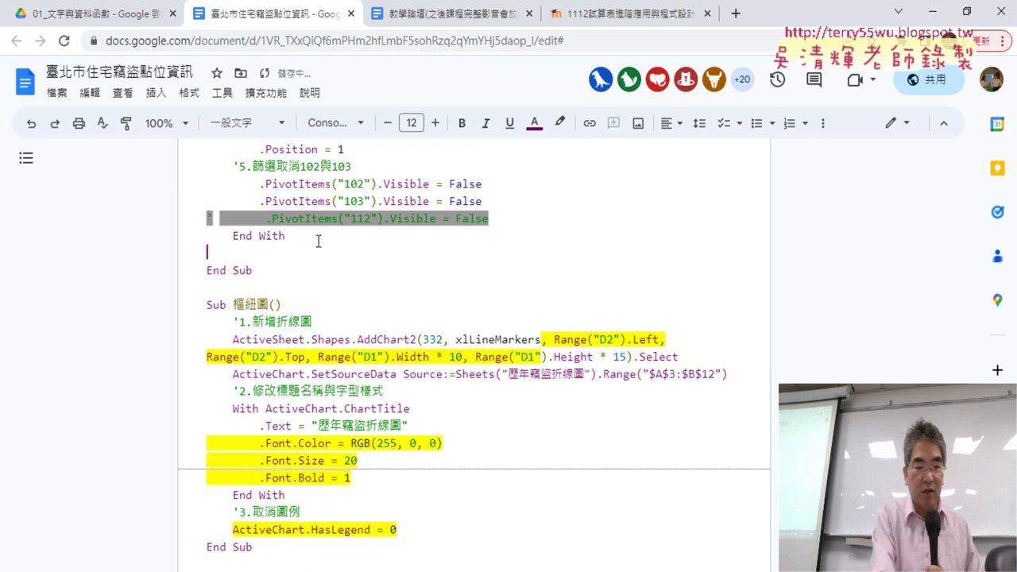
key(ctrl+v)
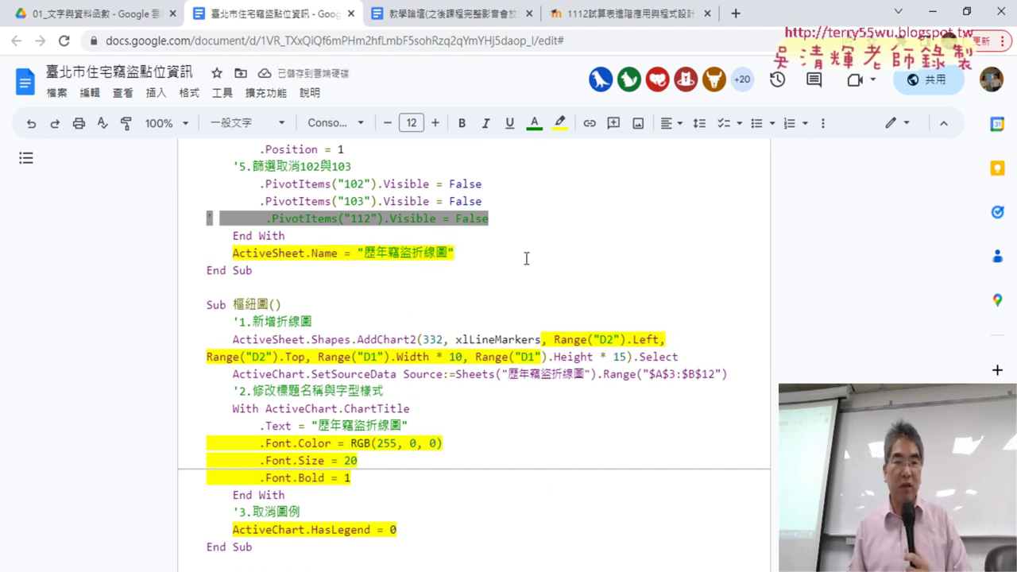
drag(459, 253, 159, 251)
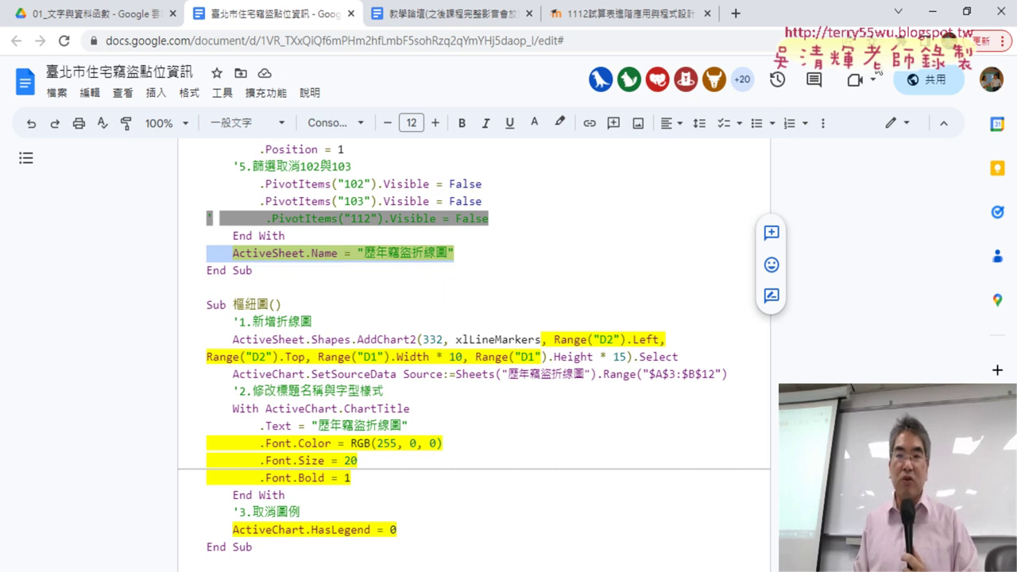
click(932, 11)
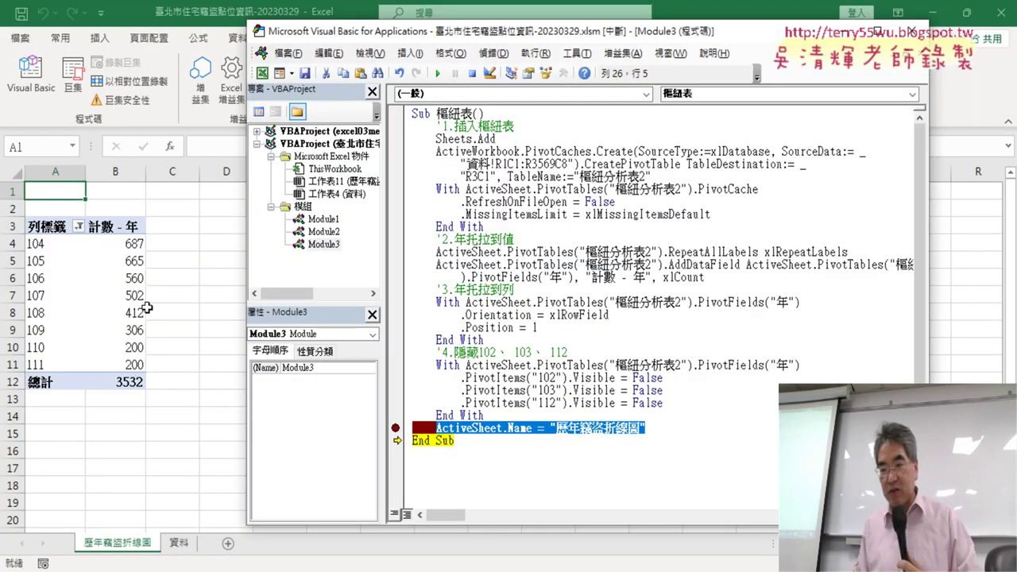
- From cell B7 of the pivot table, insert a 樞紐分析圖 choosing 折線圖 > 含有資料標記的折線圖
click(92, 298)
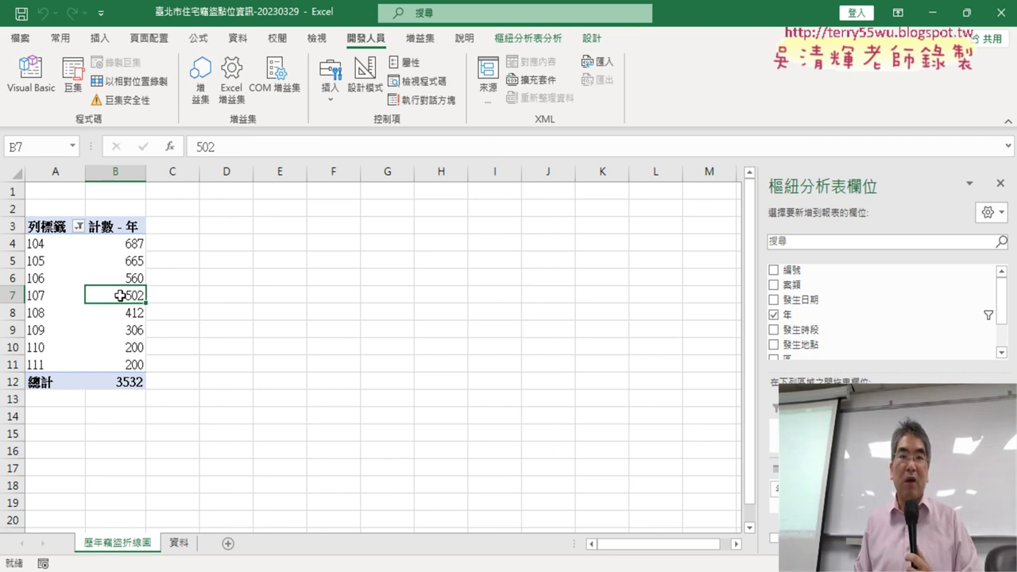
click(545, 40)
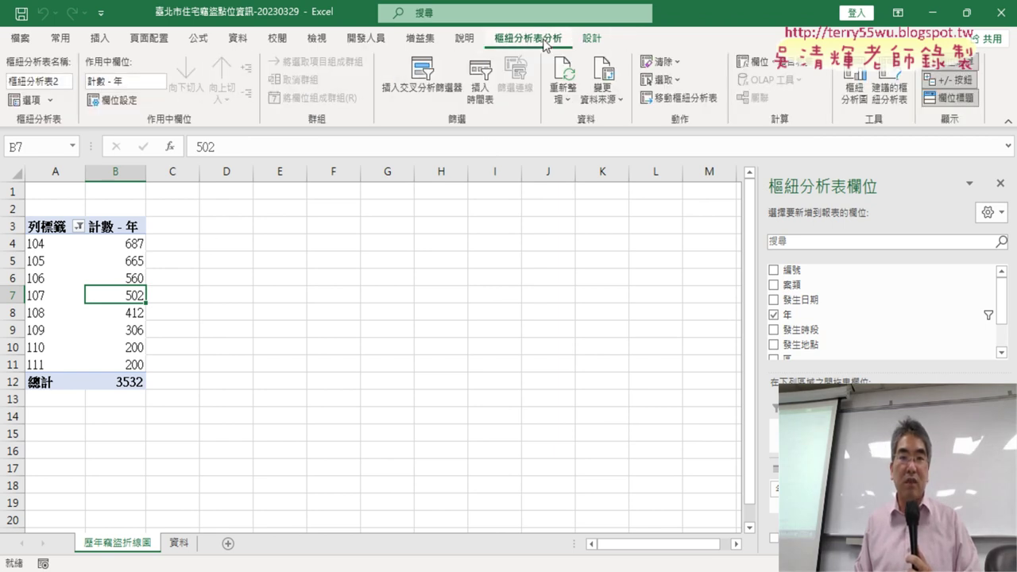
click(854, 89)
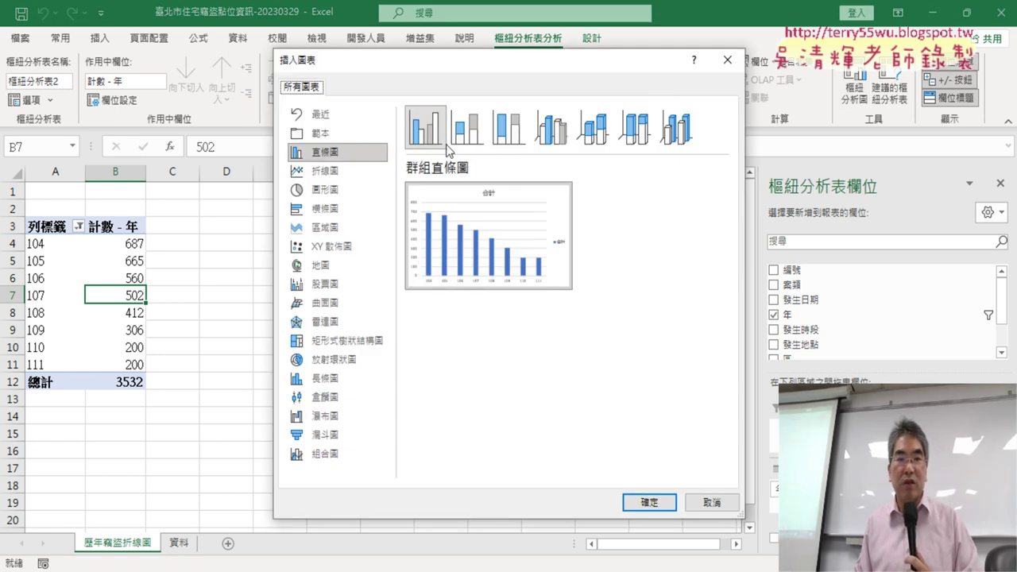
click(322, 170)
click(553, 131)
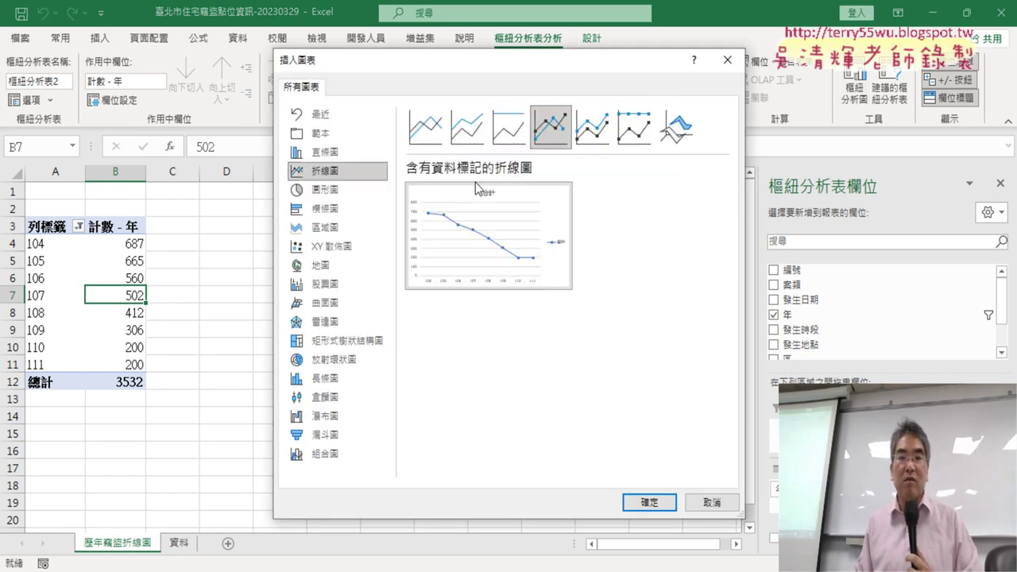
mouse_move(489, 189)
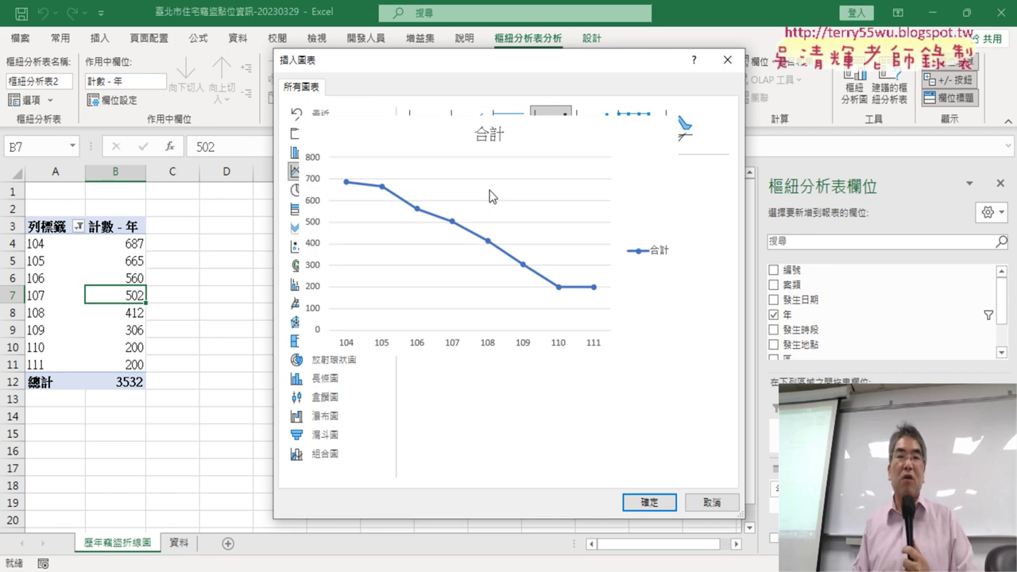